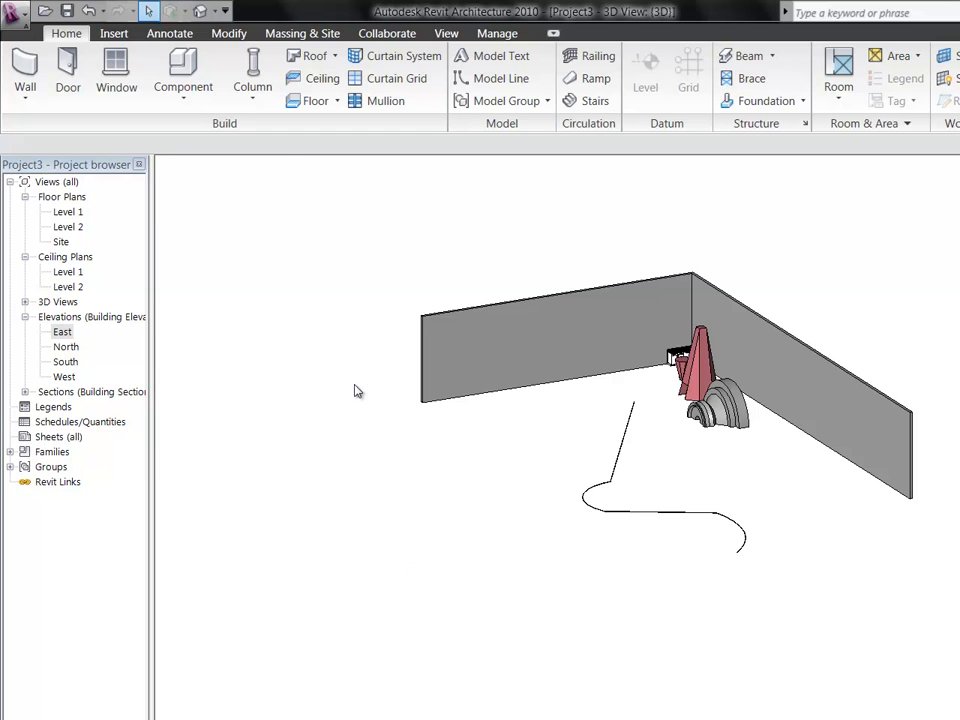
Start a new project from the default template
click(20, 14)
key(Escape)
click(183, 75)
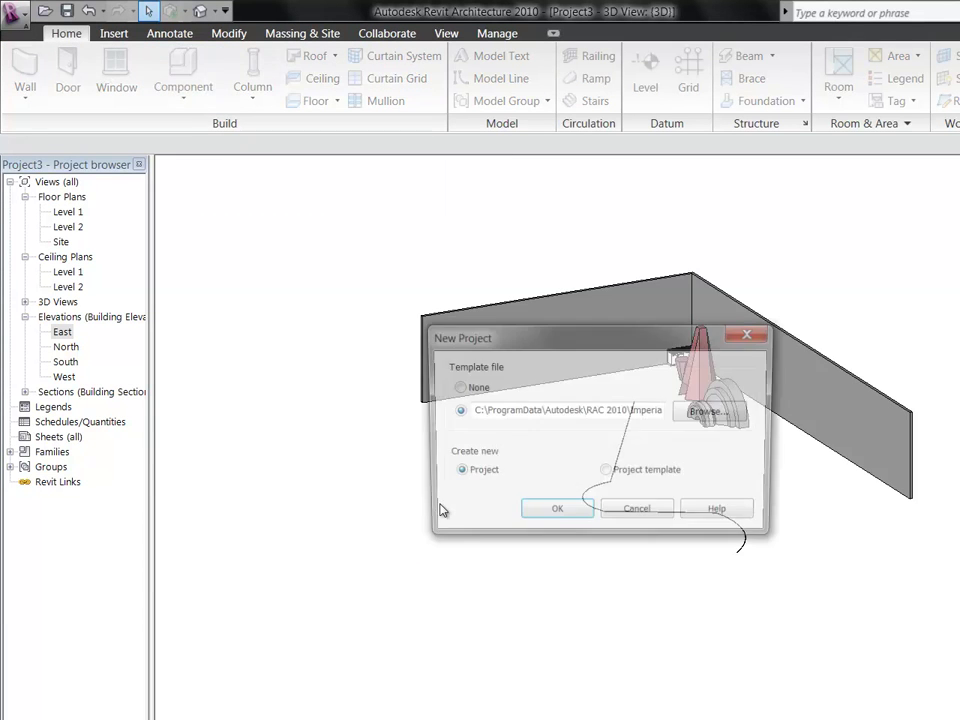
click(556, 514)
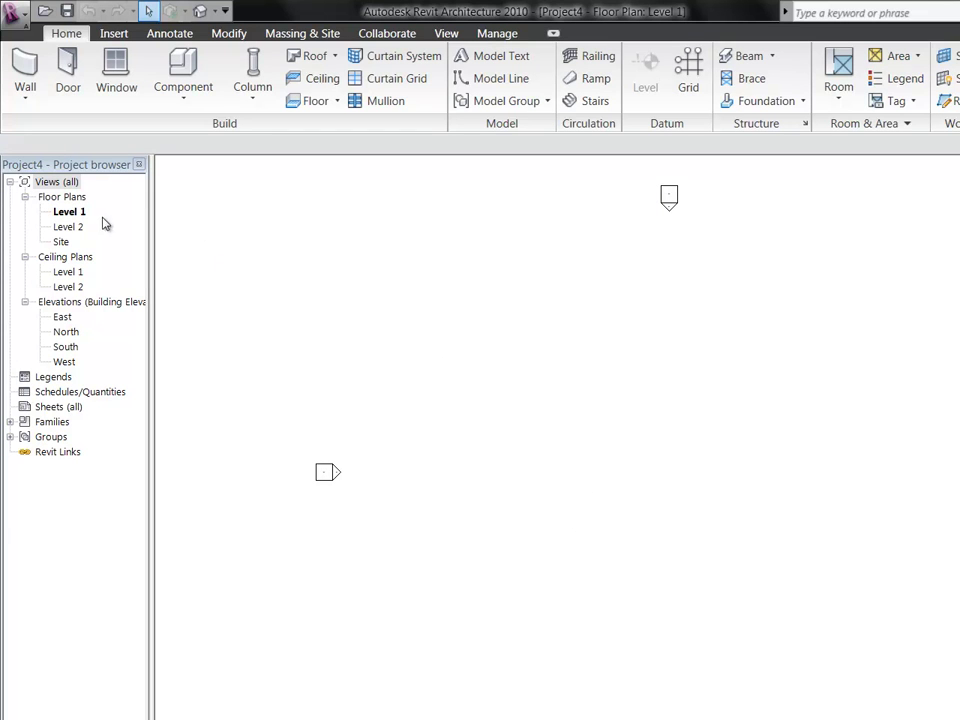
Draw a 125'-0" by 82'-0" rectangular Generic - 12" floor on the Level 1 plan
click(65, 214)
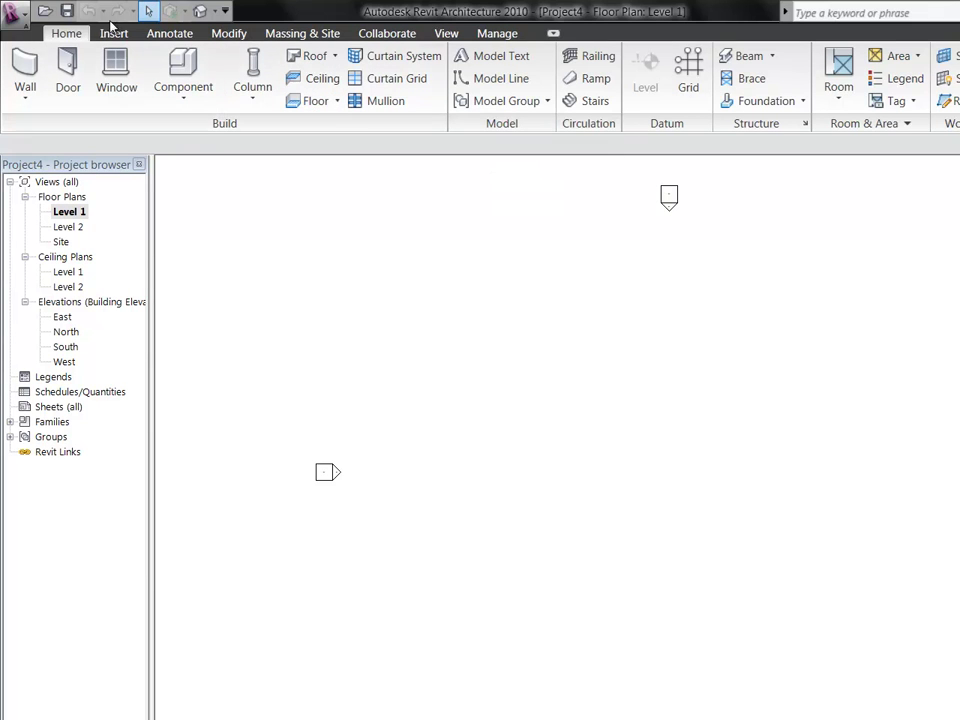
click(305, 106)
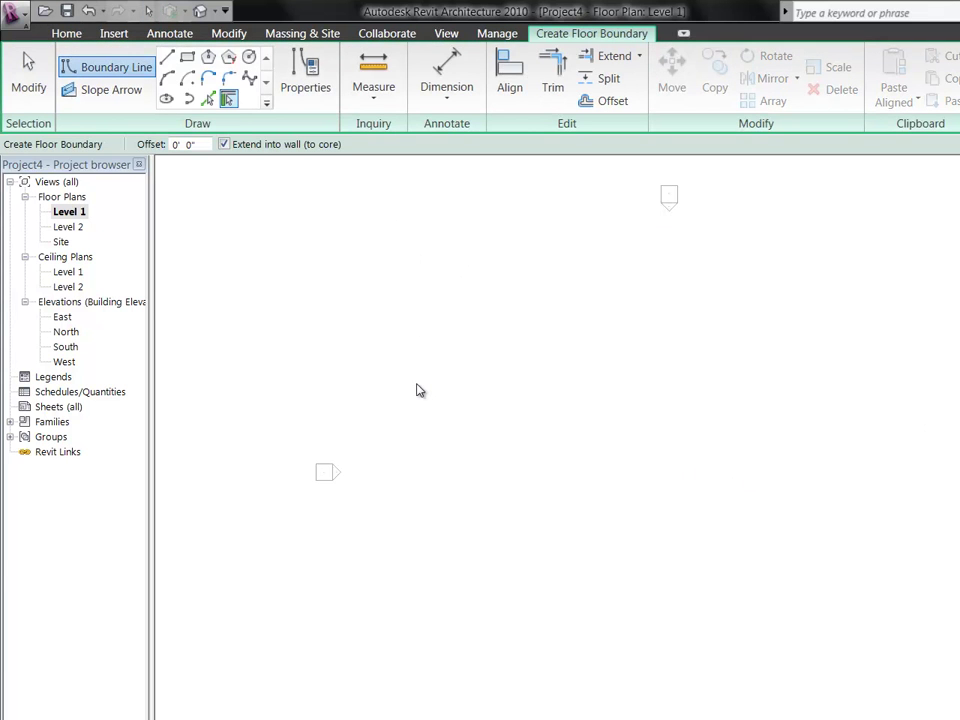
click(187, 57)
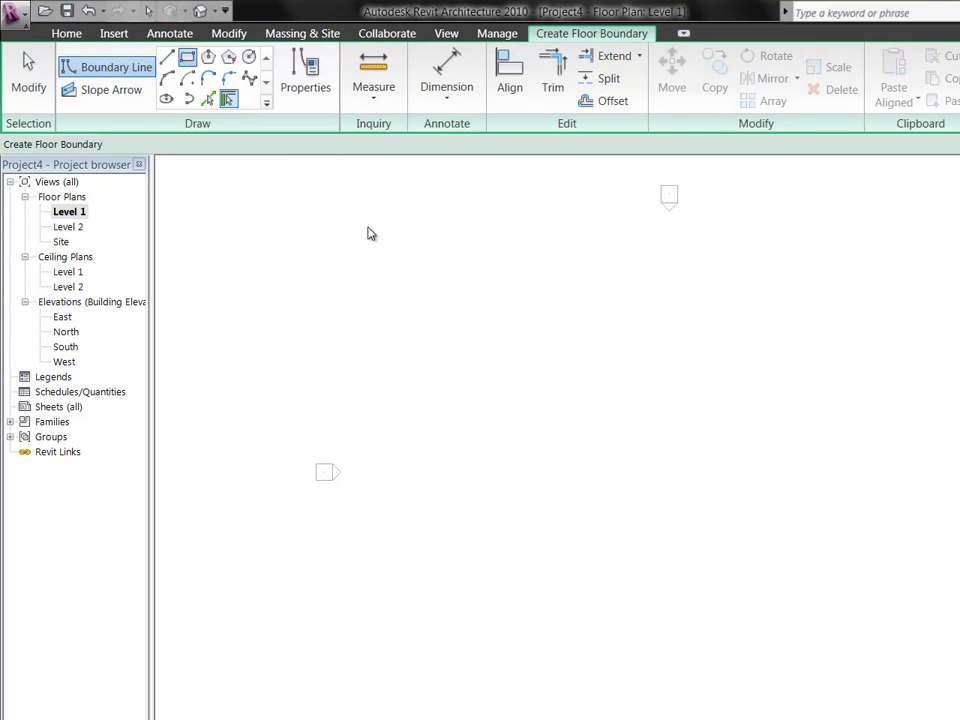
click(425, 313)
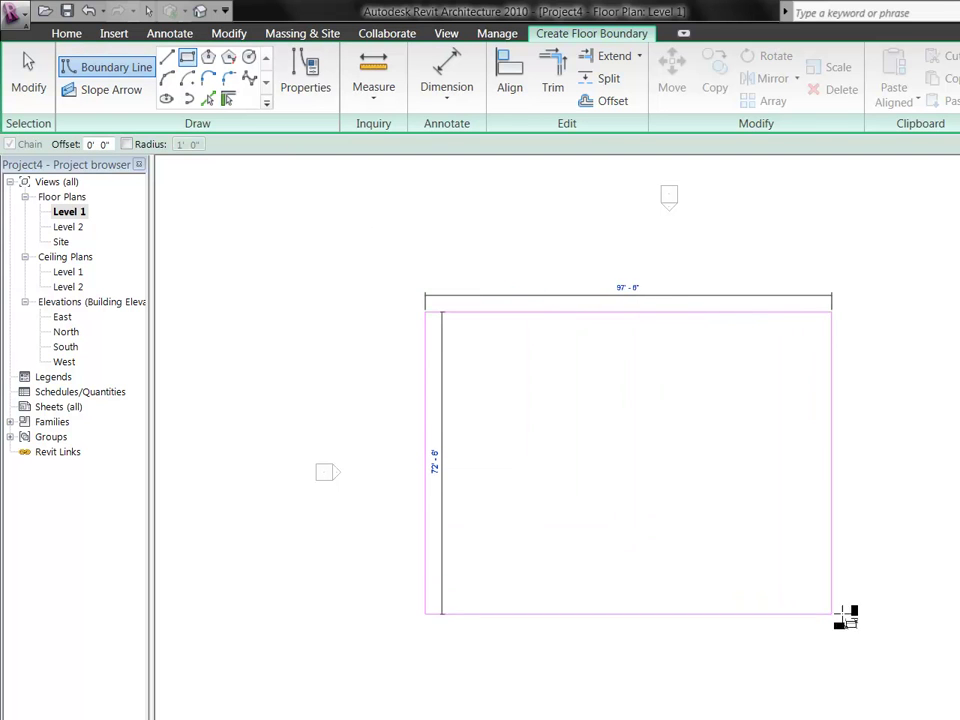
click(946, 653)
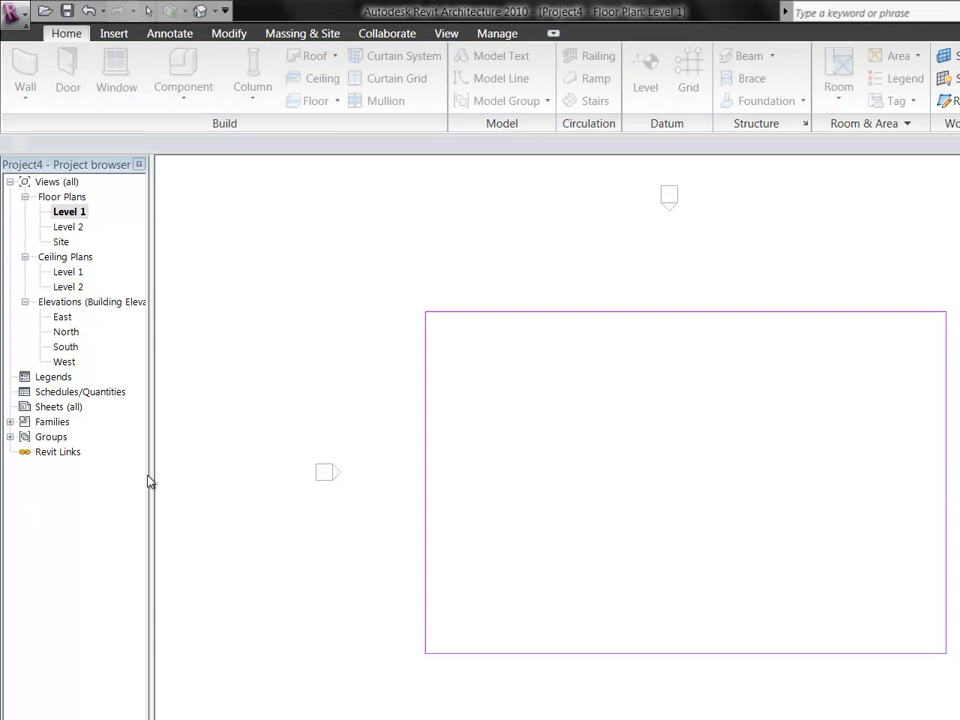
On Level 2, sketch and finish a 125'-0"-wide rectangular floor covering the first floor's upper half
double_click(79, 227)
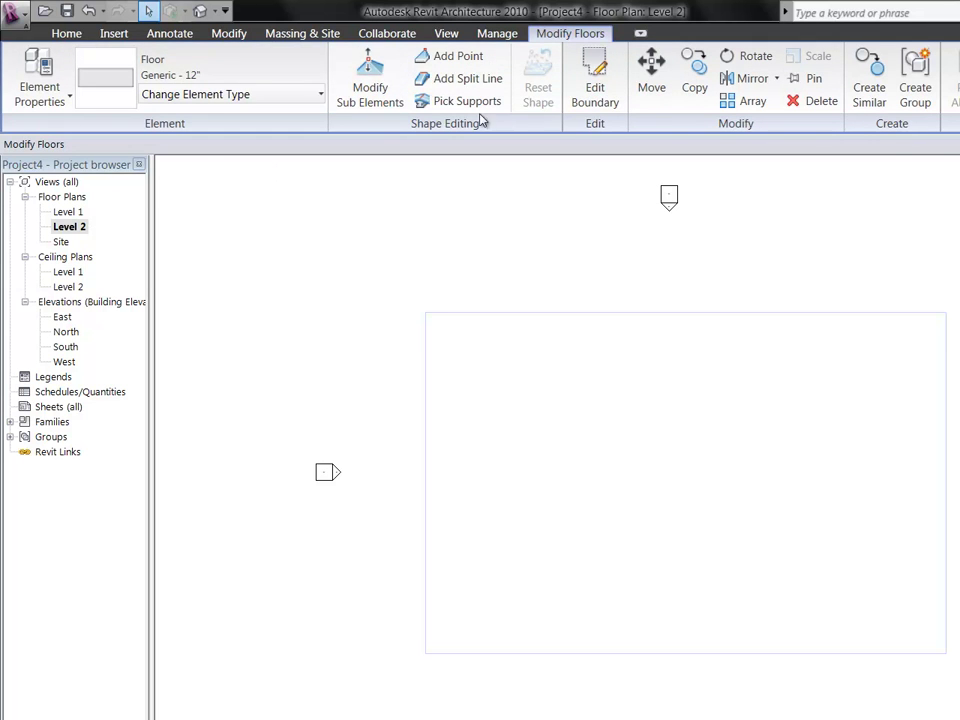
click(70, 34)
click(376, 223)
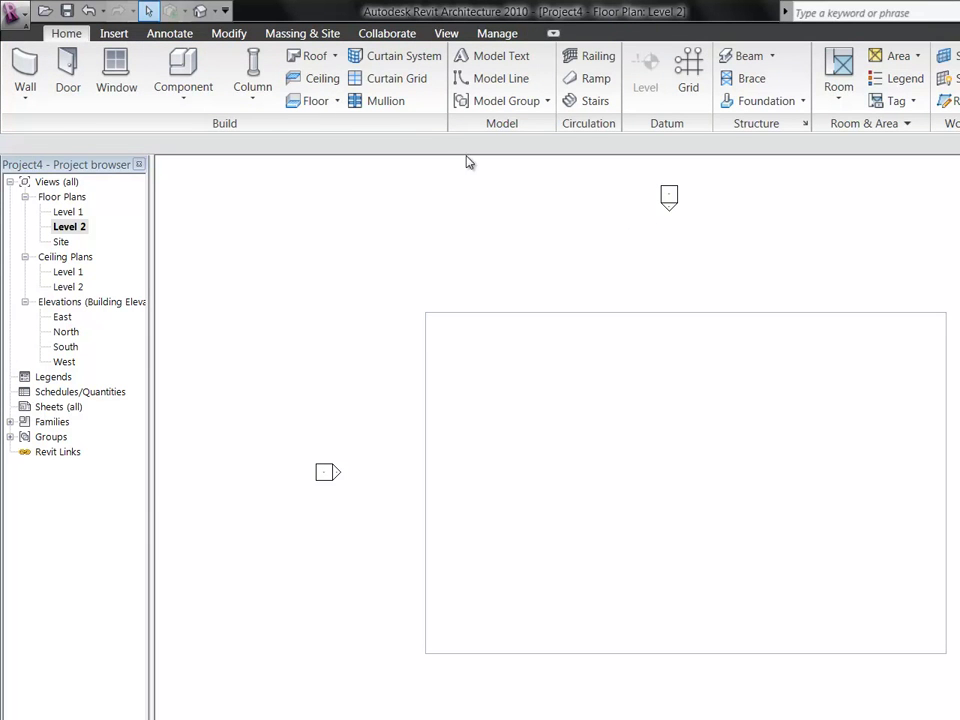
click(316, 101)
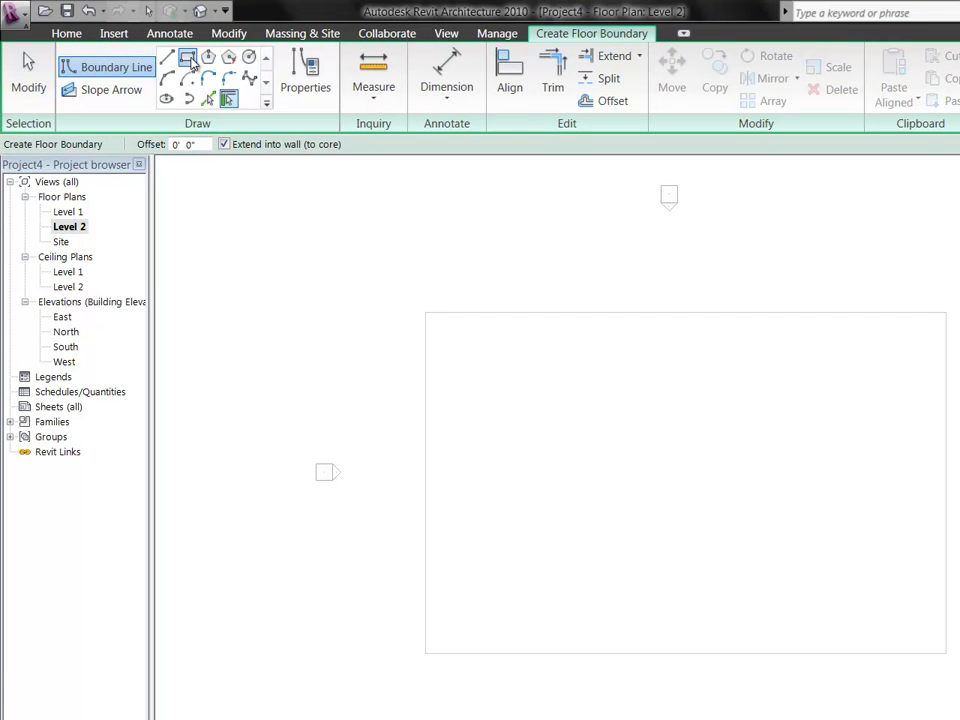
click(187, 57)
click(425, 313)
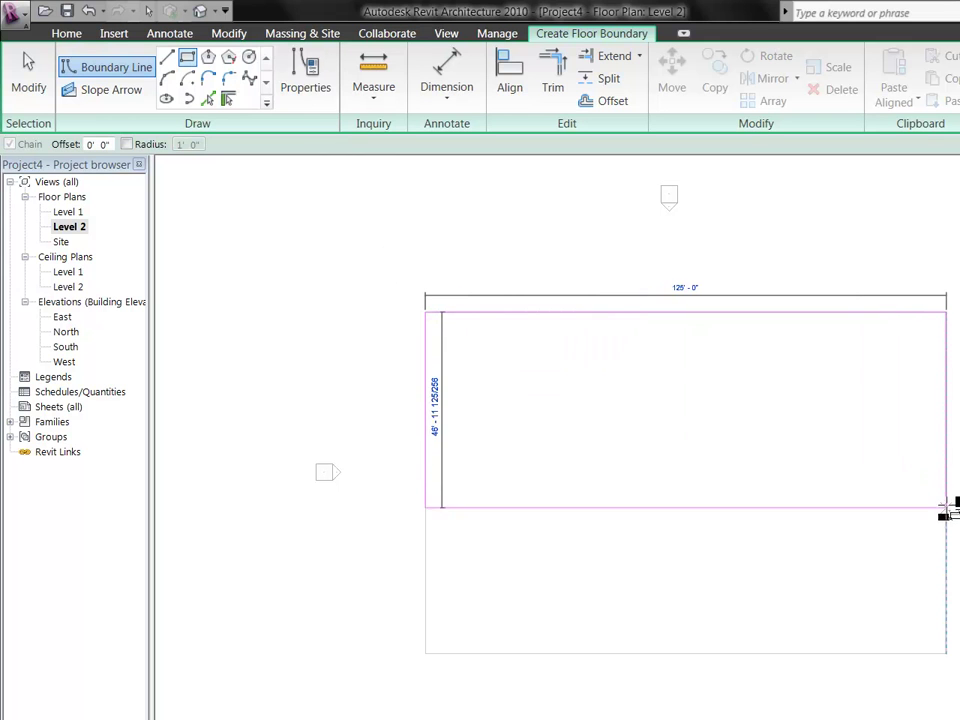
click(946, 483)
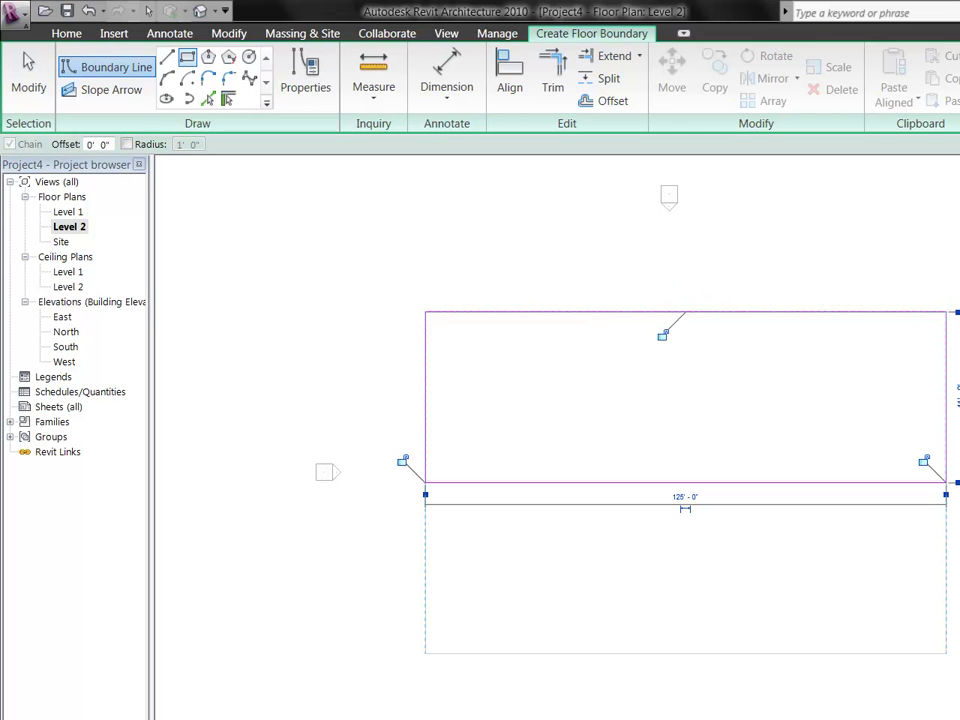
click(28, 72)
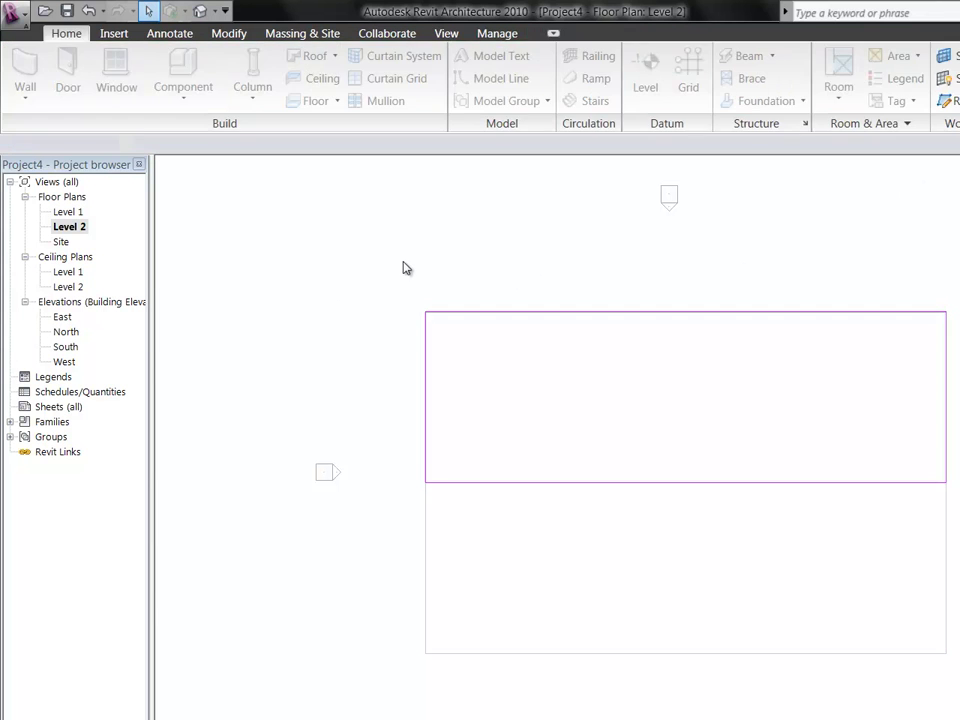
click(401, 268)
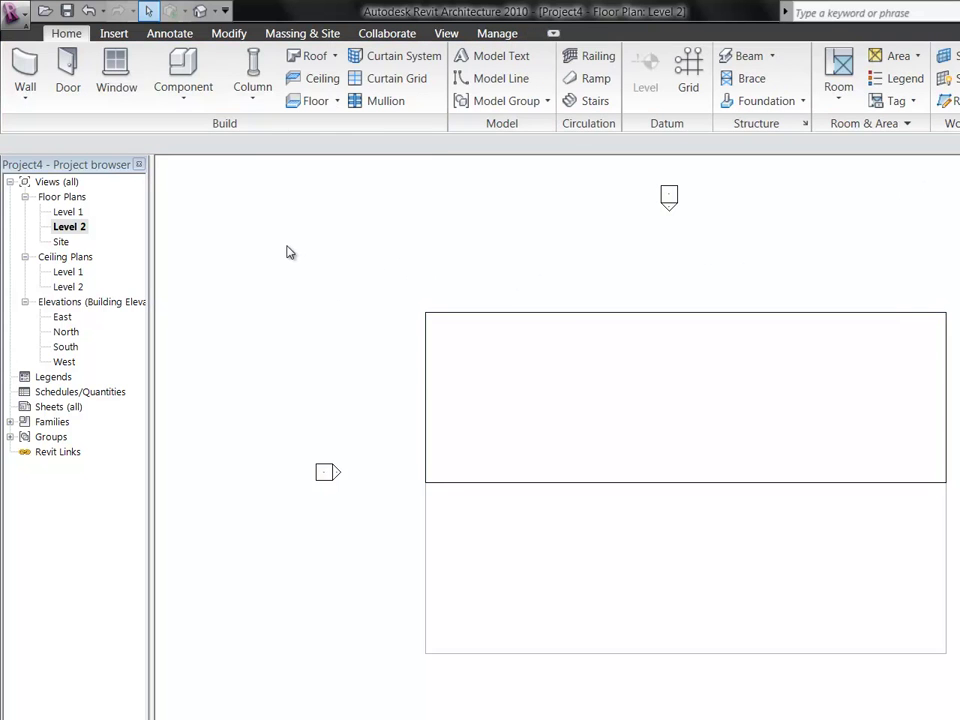
Check both floors in the default 3D view, then go back to the Level 1 plan
click(200, 11)
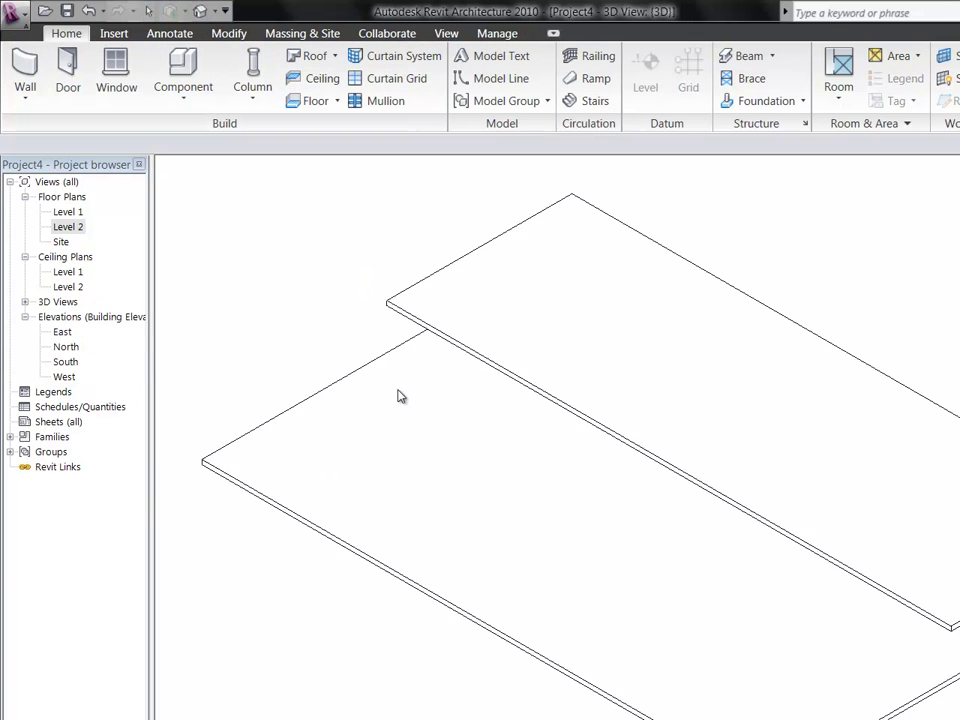
scroll(868, 368, down, 1)
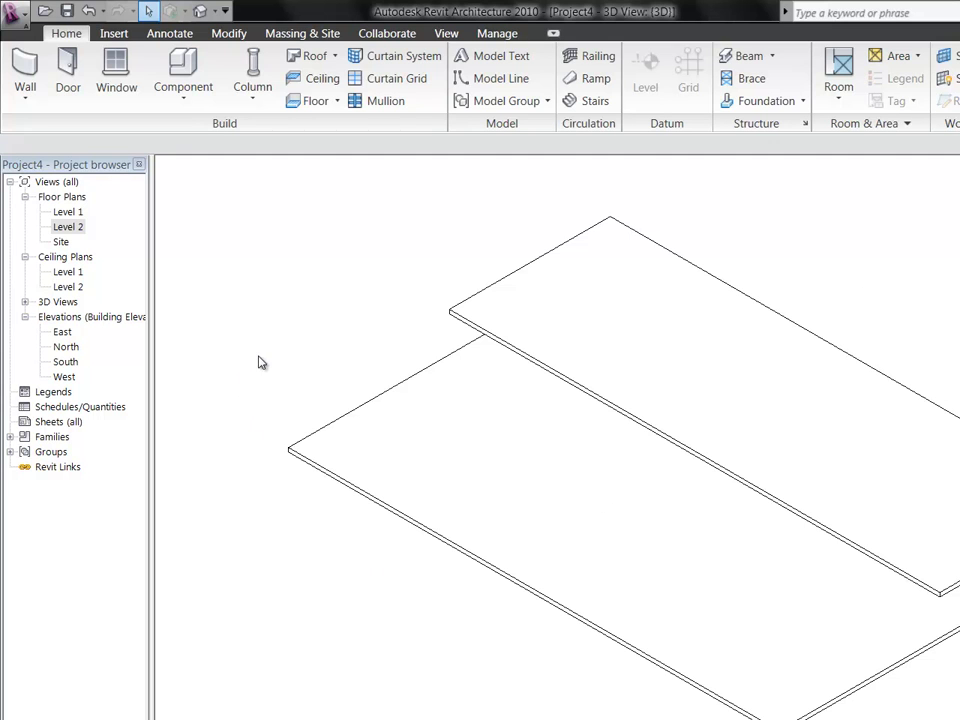
double_click(67, 213)
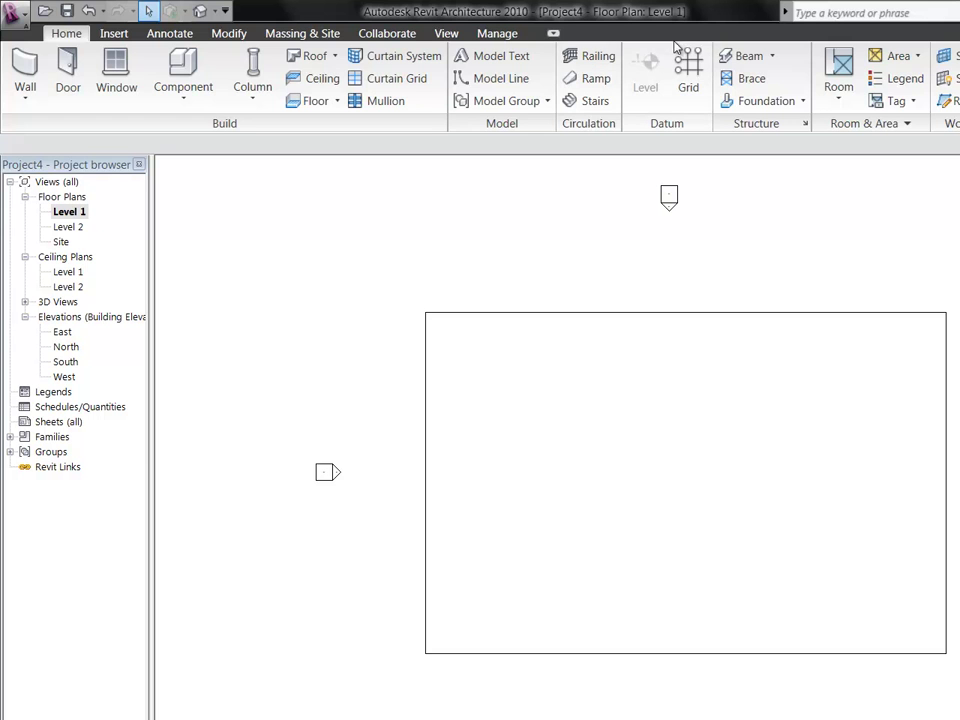
Start a Level 1 stair and set its Desired Number of Risers to 18
click(595, 101)
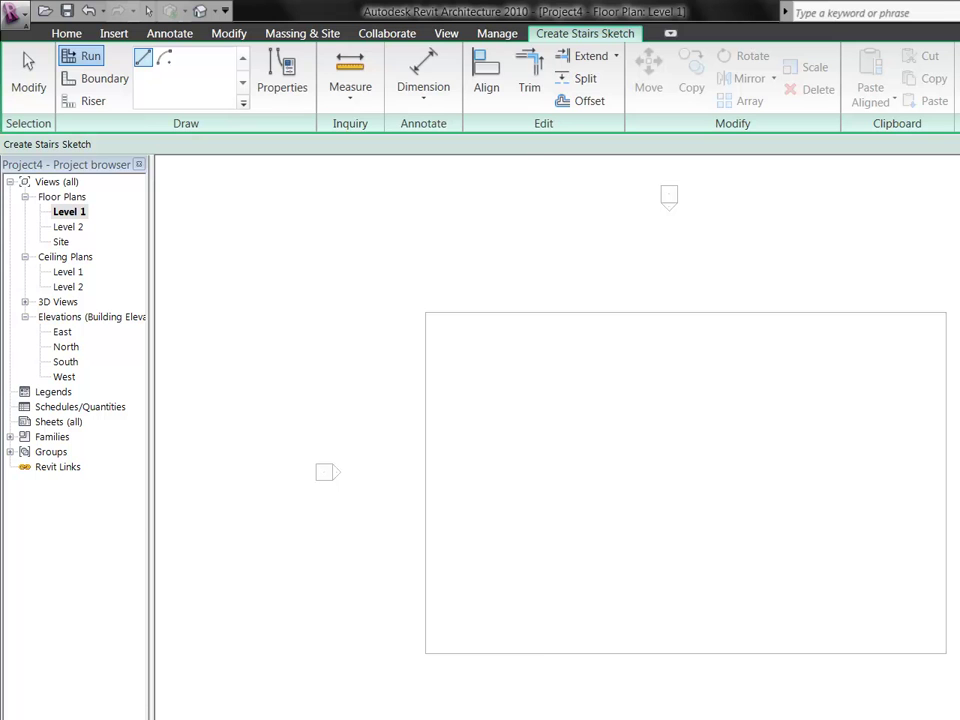
key(p)
key(r)
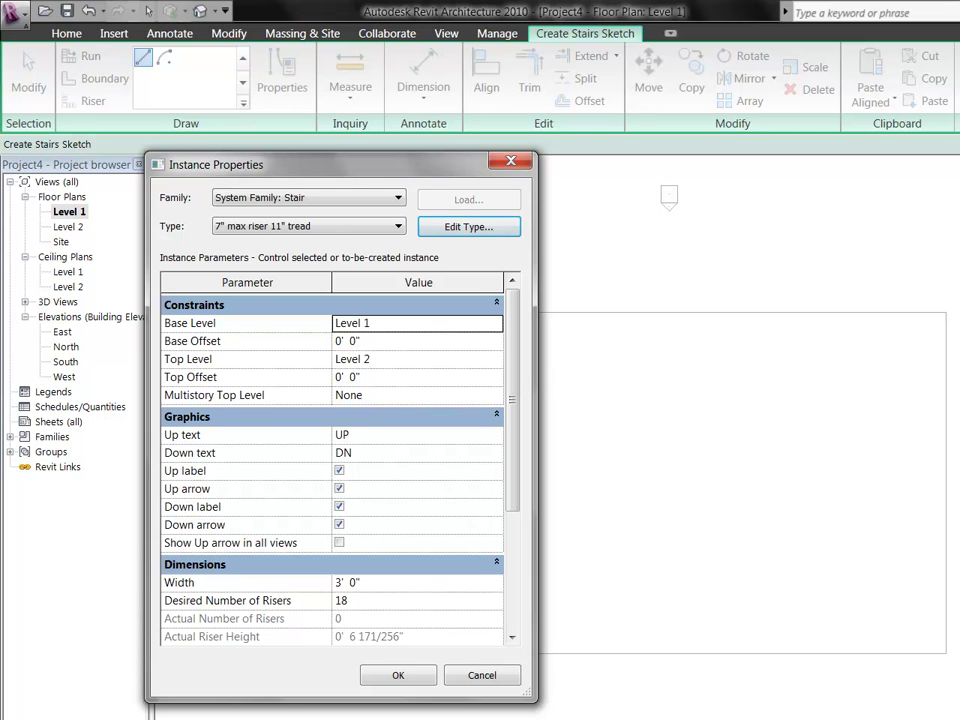
click(416, 601)
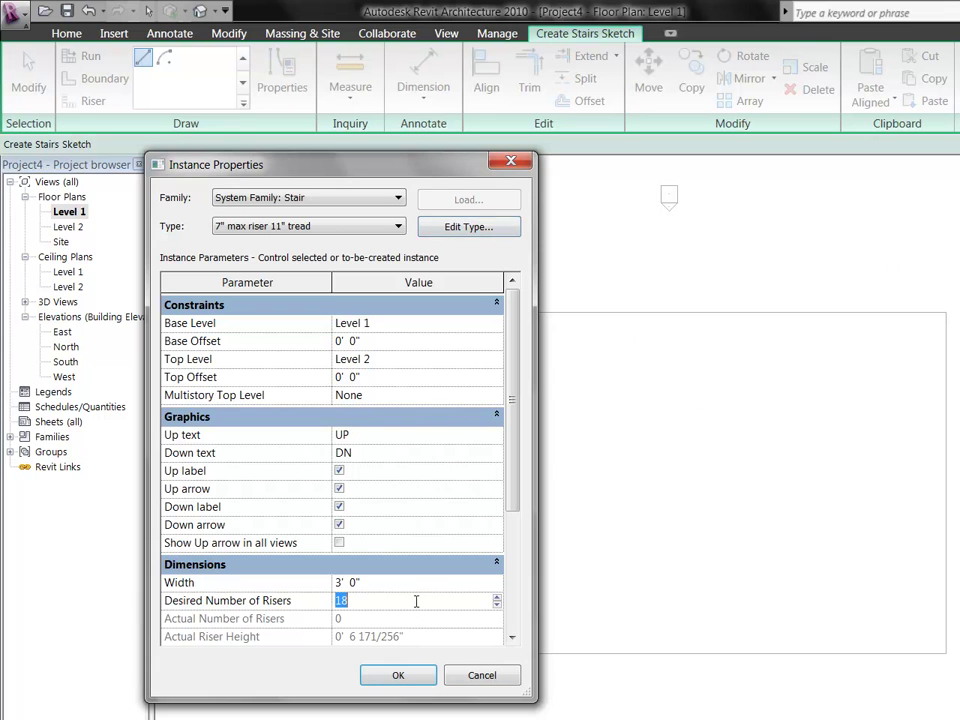
click(499, 606)
text(18)
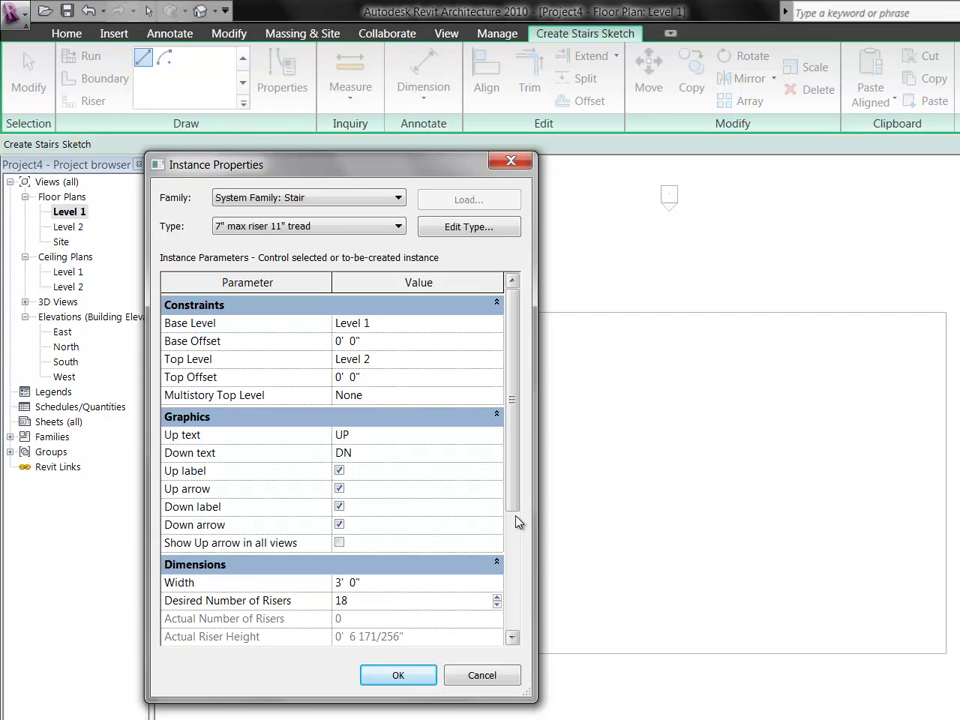
Review the stair type's 0' 7" maximum riser and 0' 11" minimum tread settings
click(486, 229)
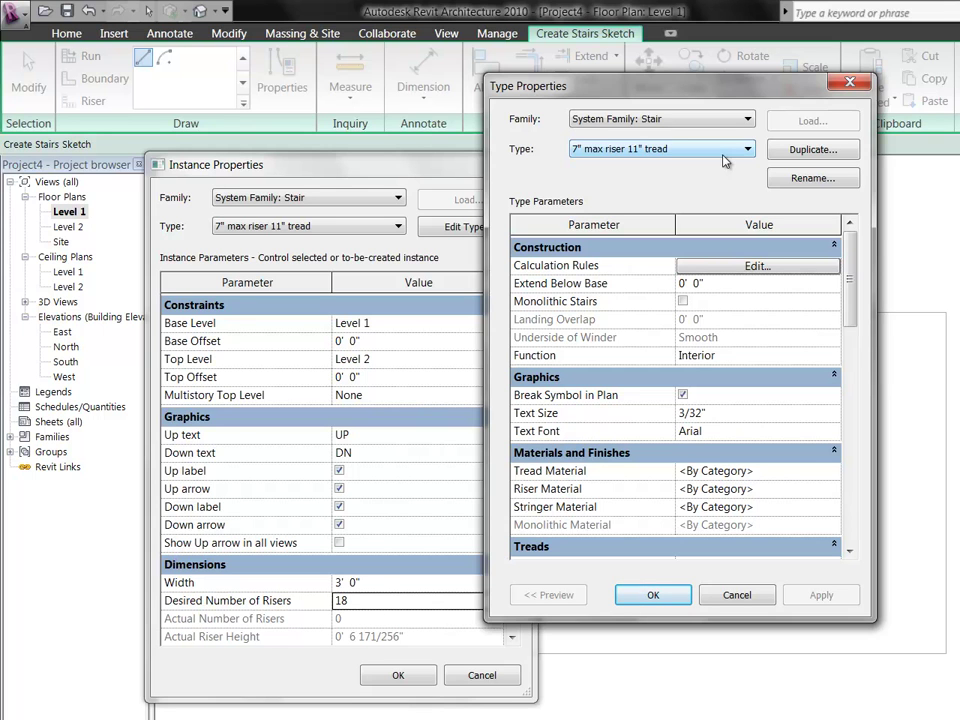
drag(851, 274, 857, 371)
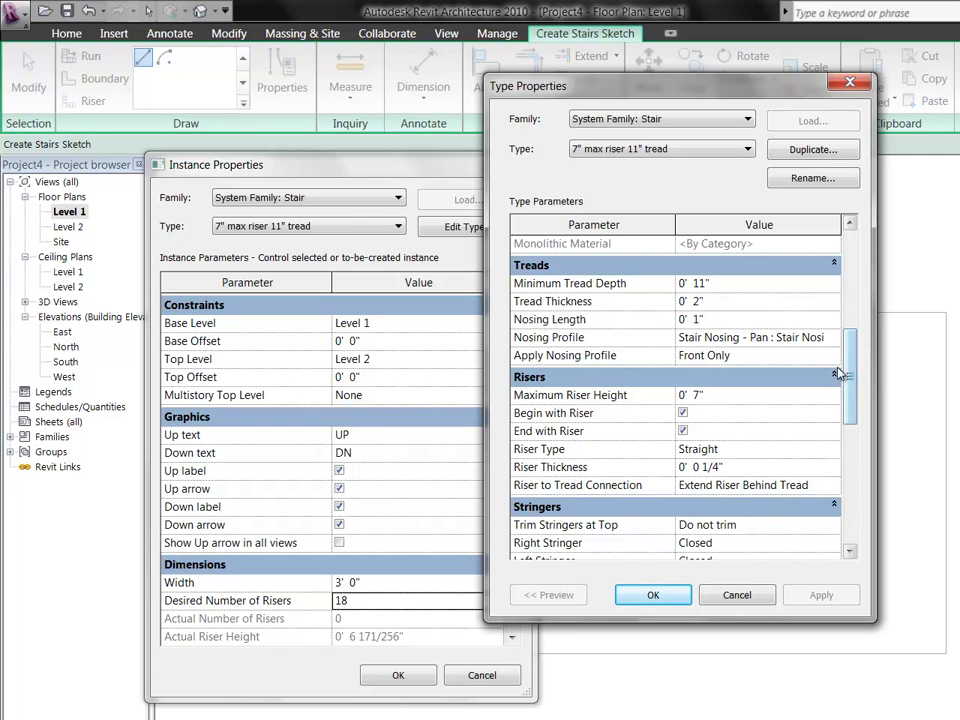
drag(850, 366, 862, 442)
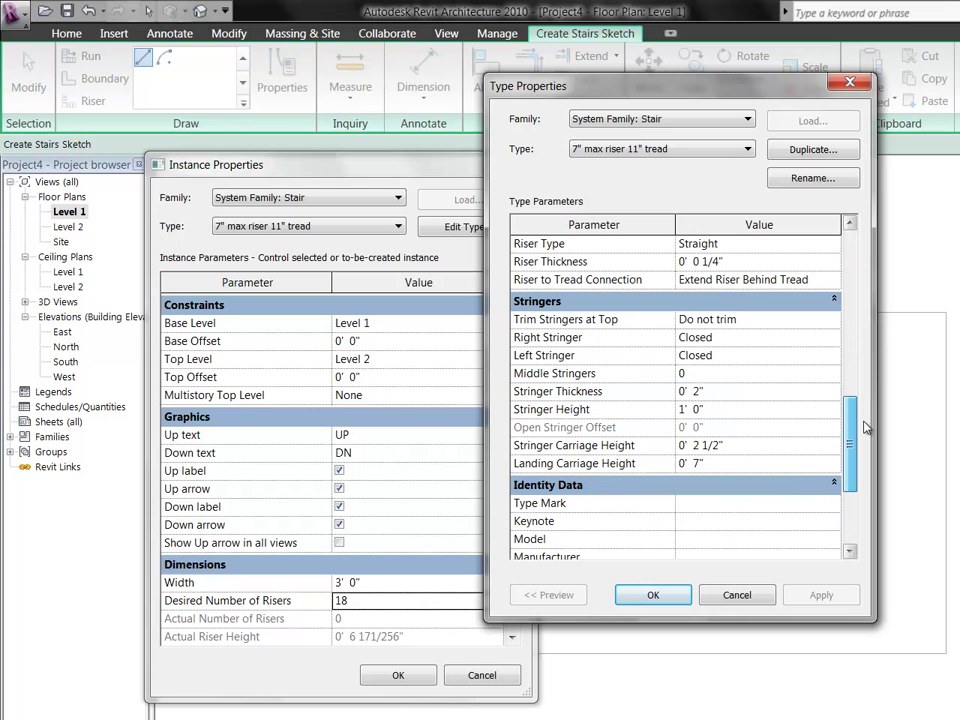
click(802, 338)
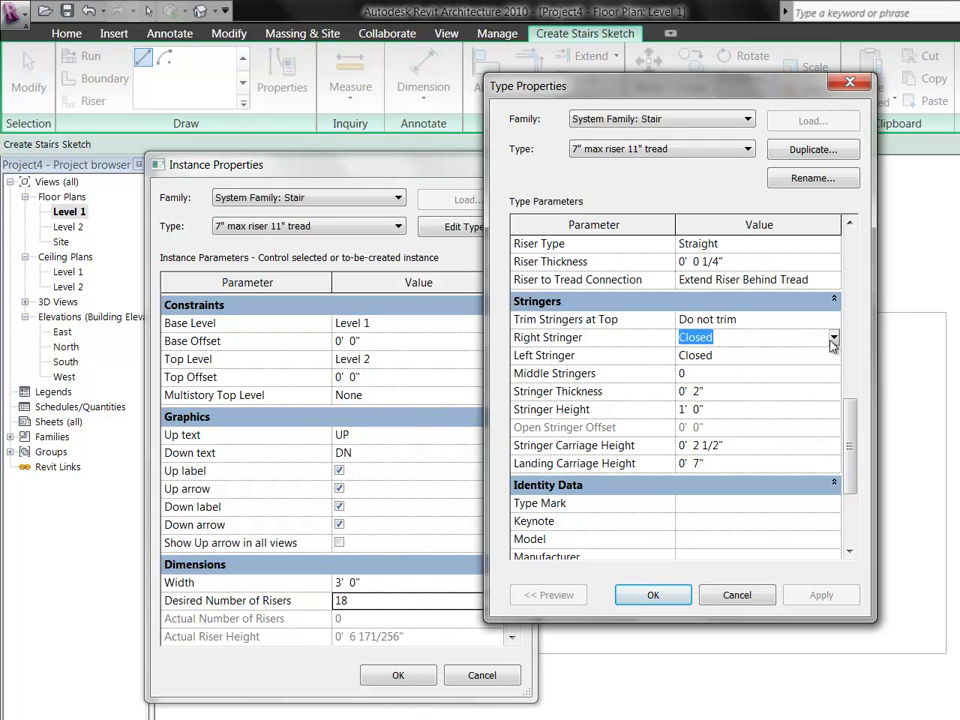
click(833, 339)
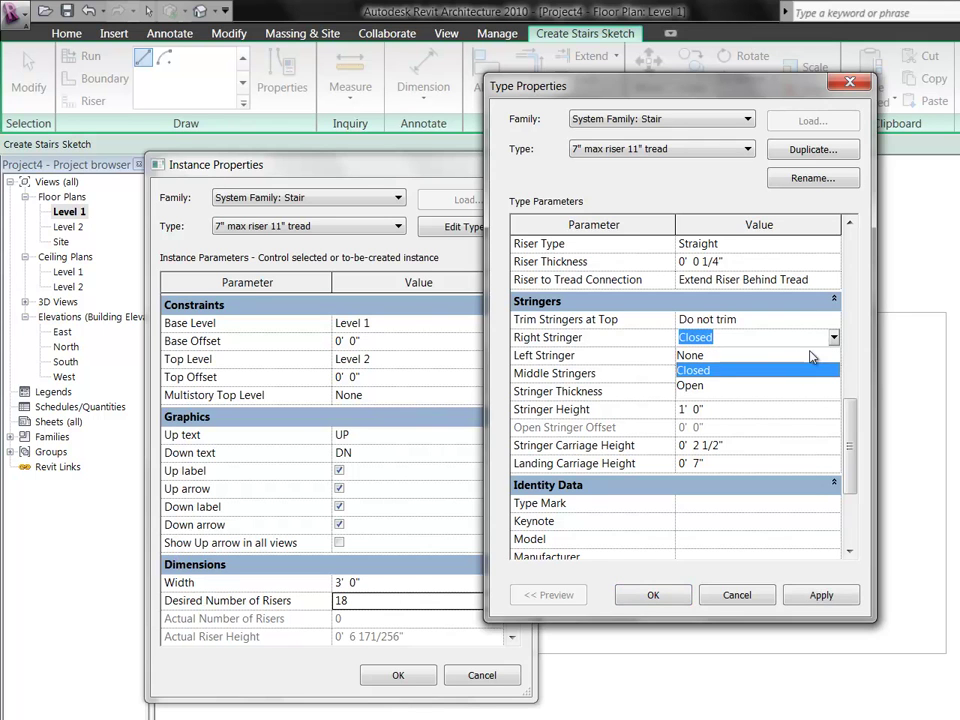
click(834, 339)
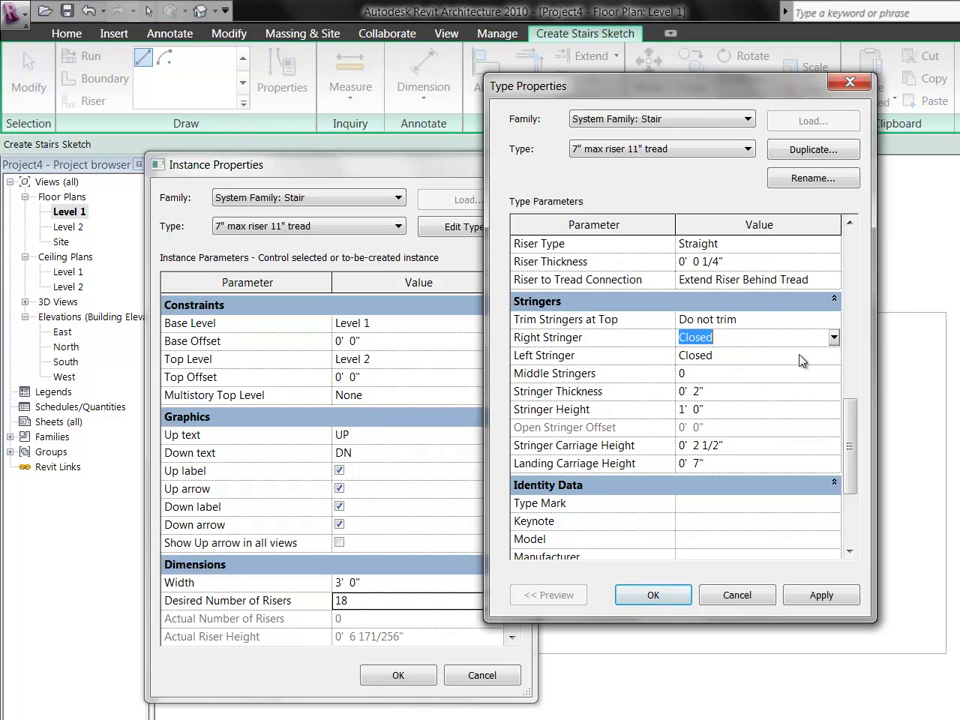
scroll(848, 428, down, 1)
mouse_move(848, 428)
mouse_down()
mouse_move(848, 463)
mouse_move(848, 442)
mouse_up()
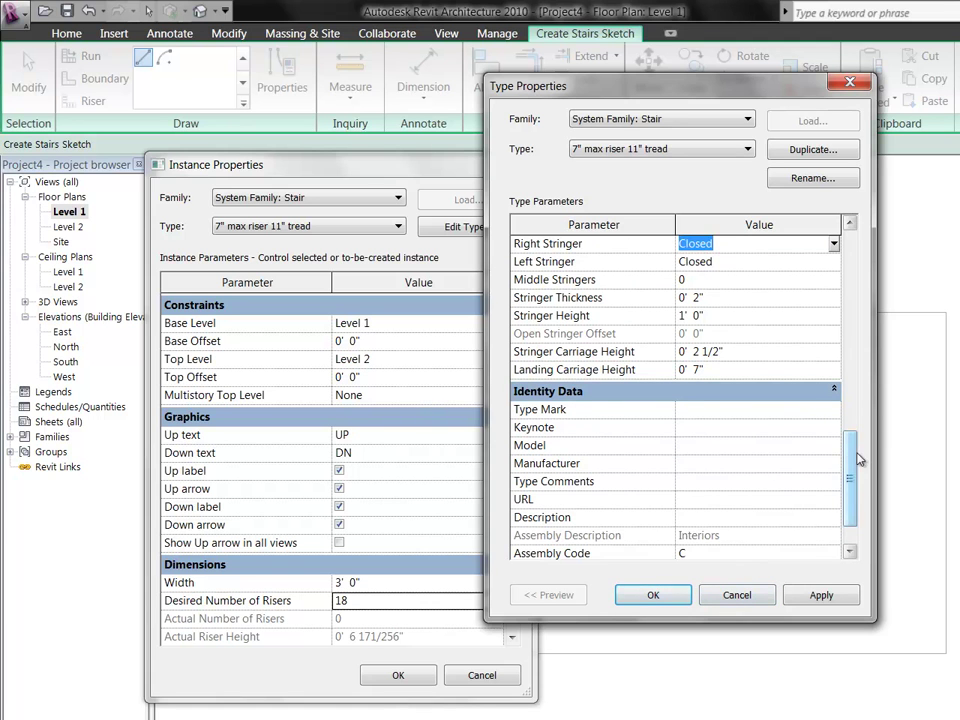
drag(851, 446, 873, 231)
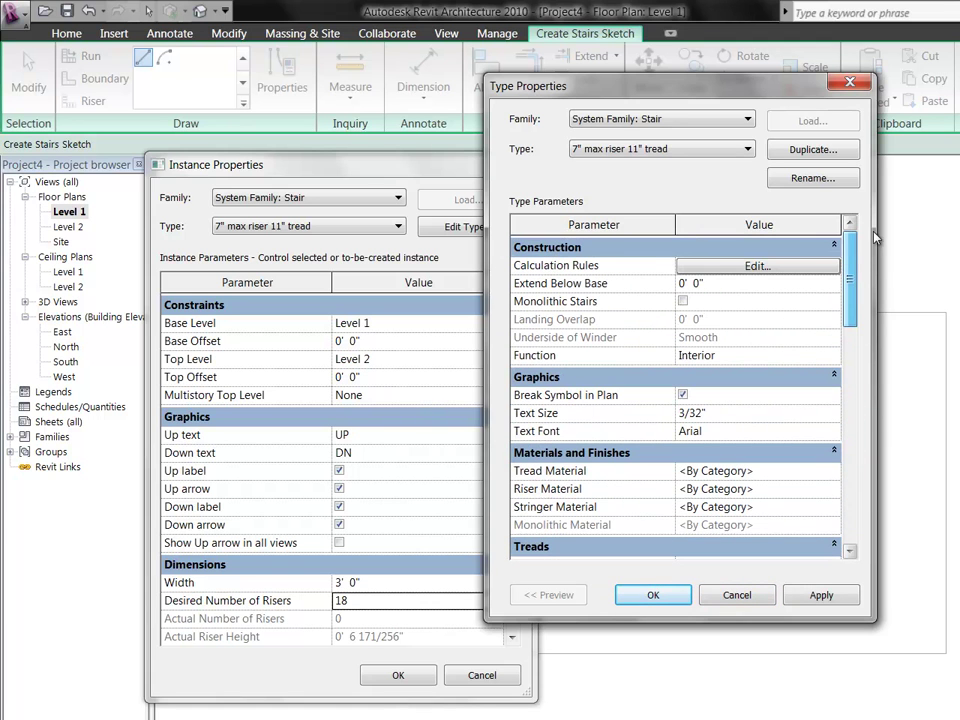
Open the Stair Calculator to view the calculation rules, with slope calculation off
click(792, 268)
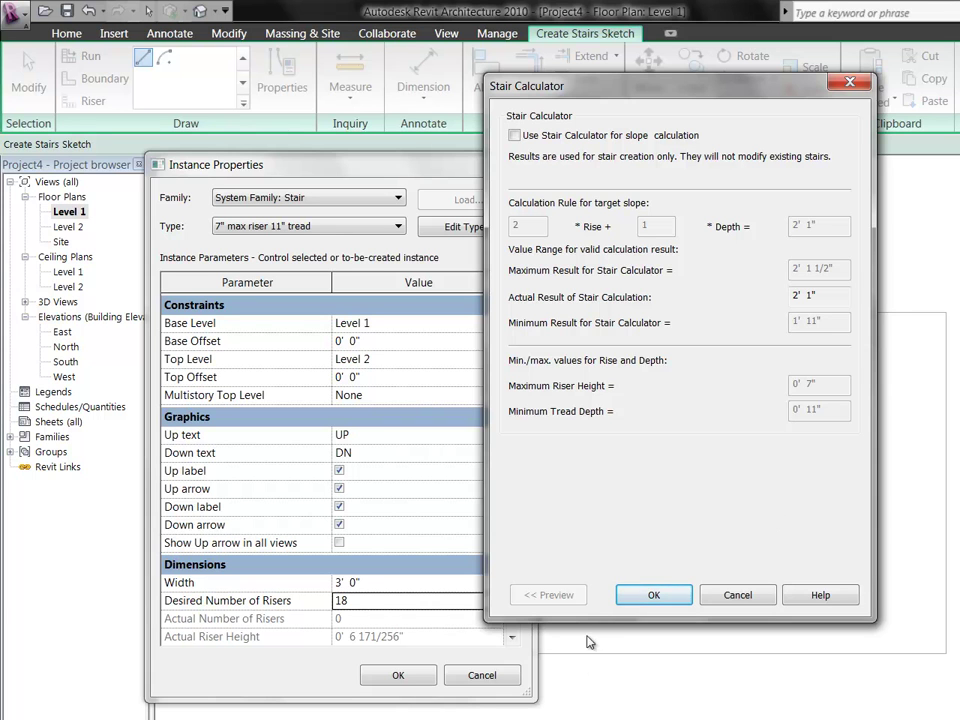
Cancel the calculation rules and type changes, then edit the Desired Number of Risers value
click(720, 598)
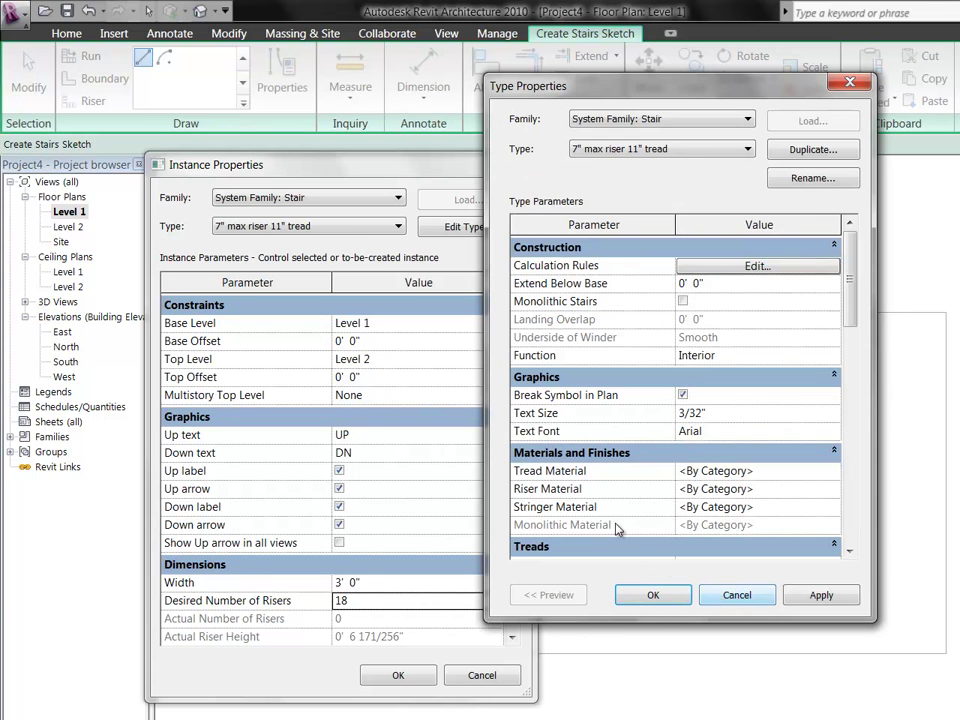
click(749, 607)
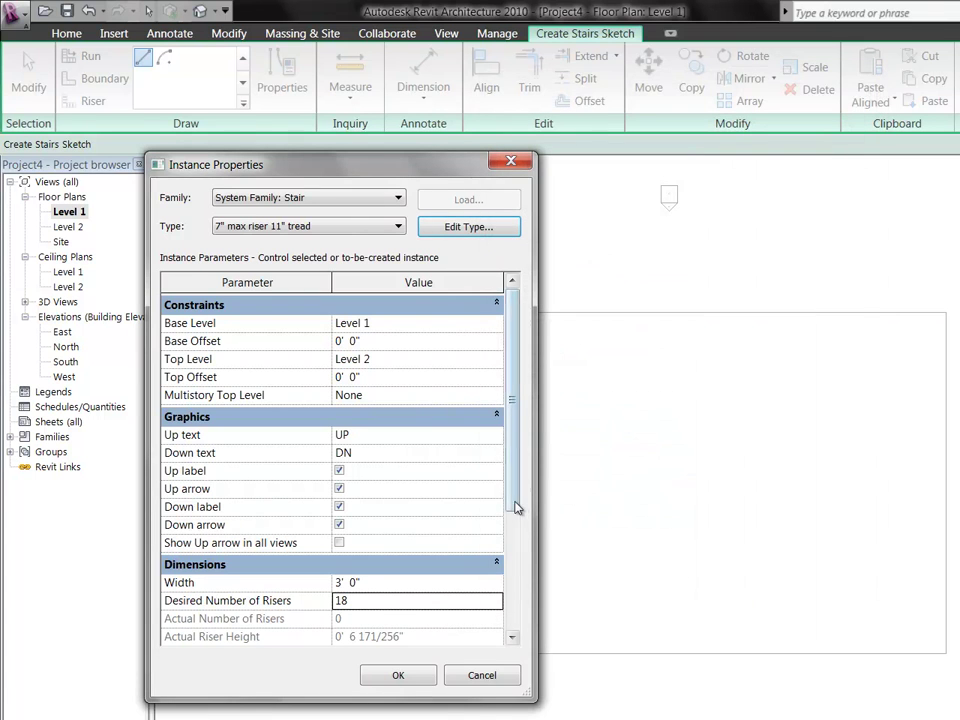
drag(514, 510, 495, 541)
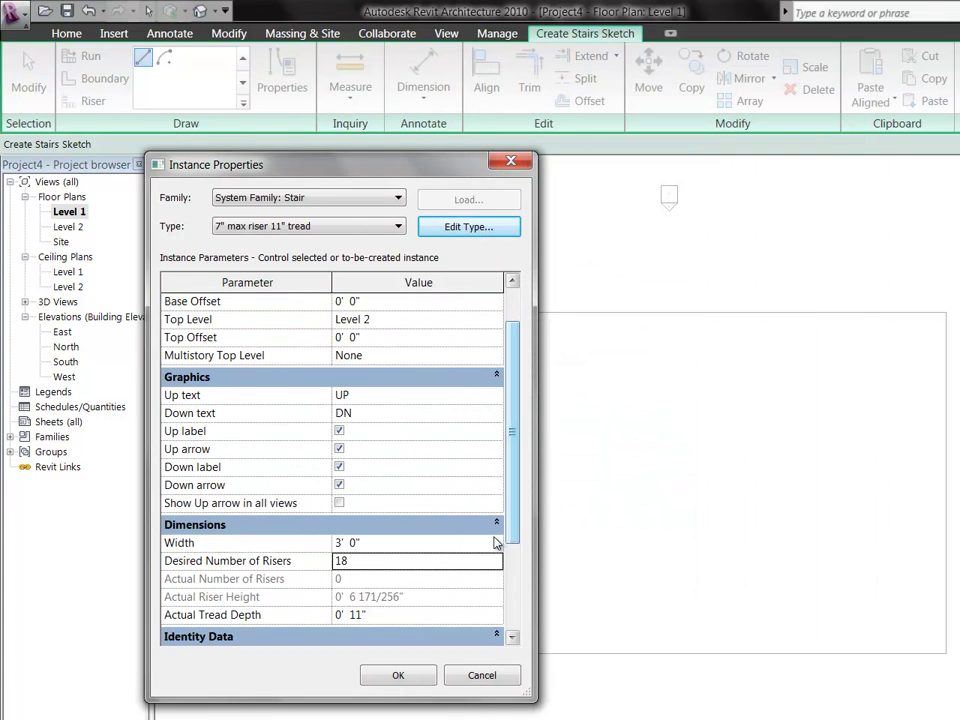
click(379, 563)
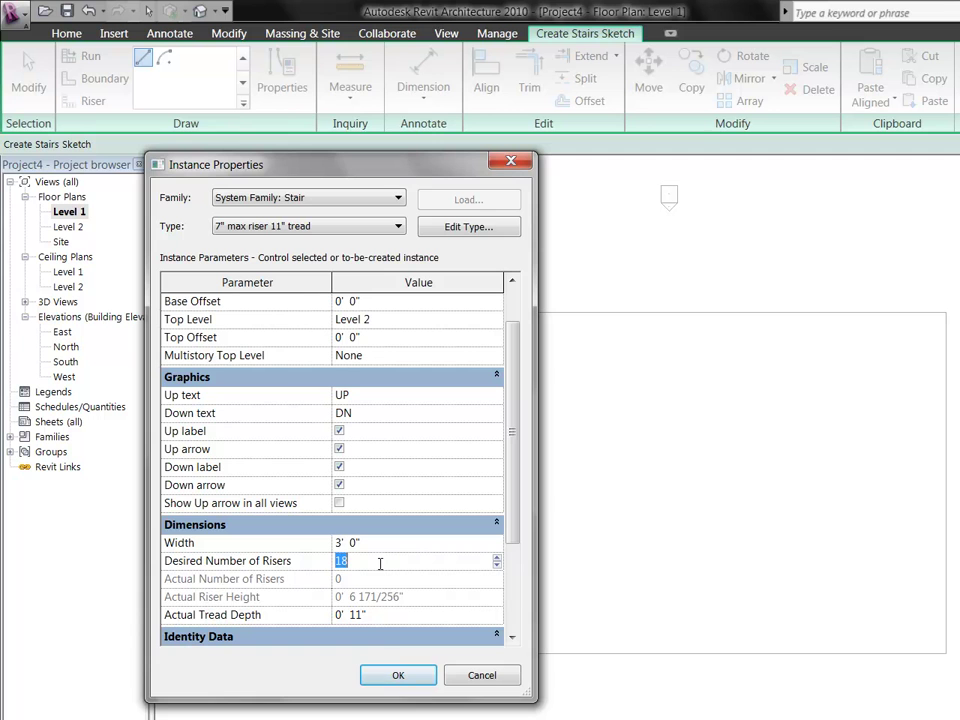
text(15)
click(418, 674)
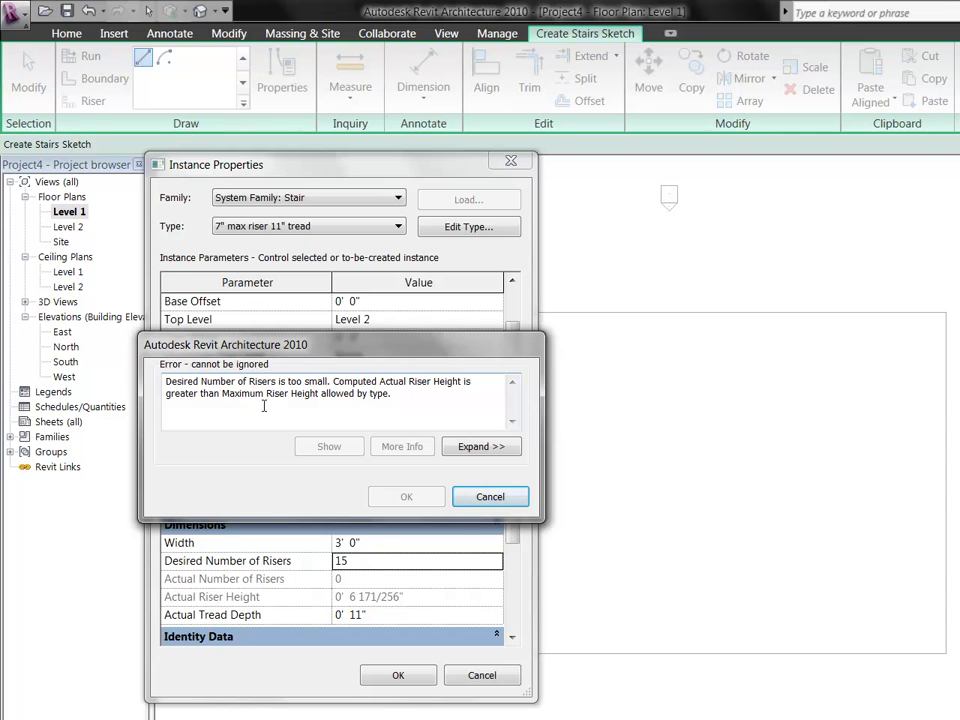
click(475, 500)
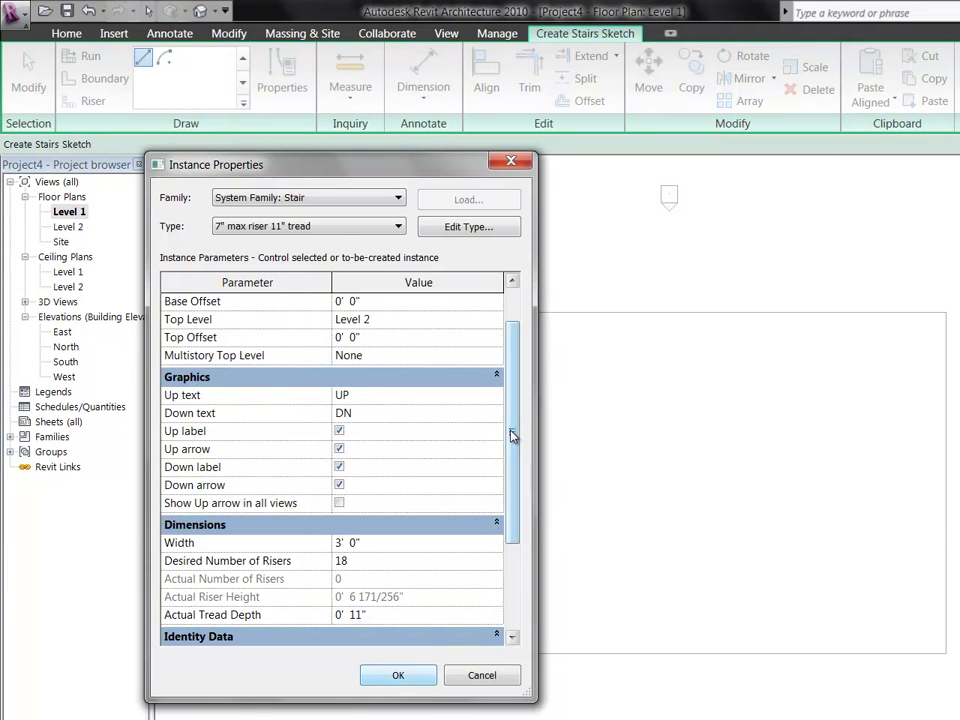
Accept the stair's instance properties with 18 desired risers
scroll(513, 418, up, 1)
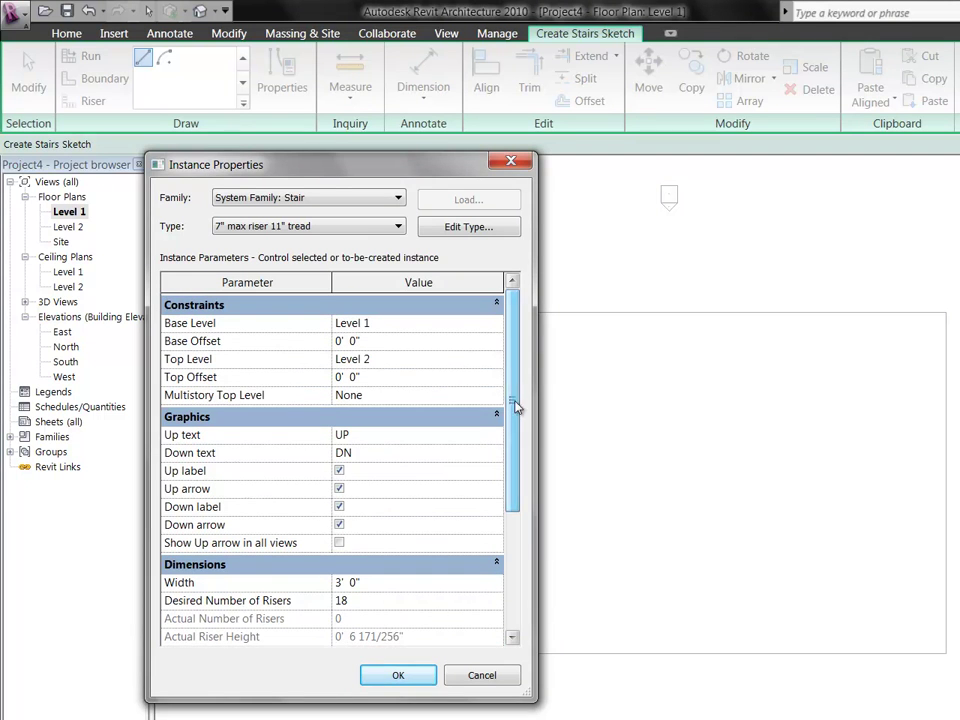
click(430, 679)
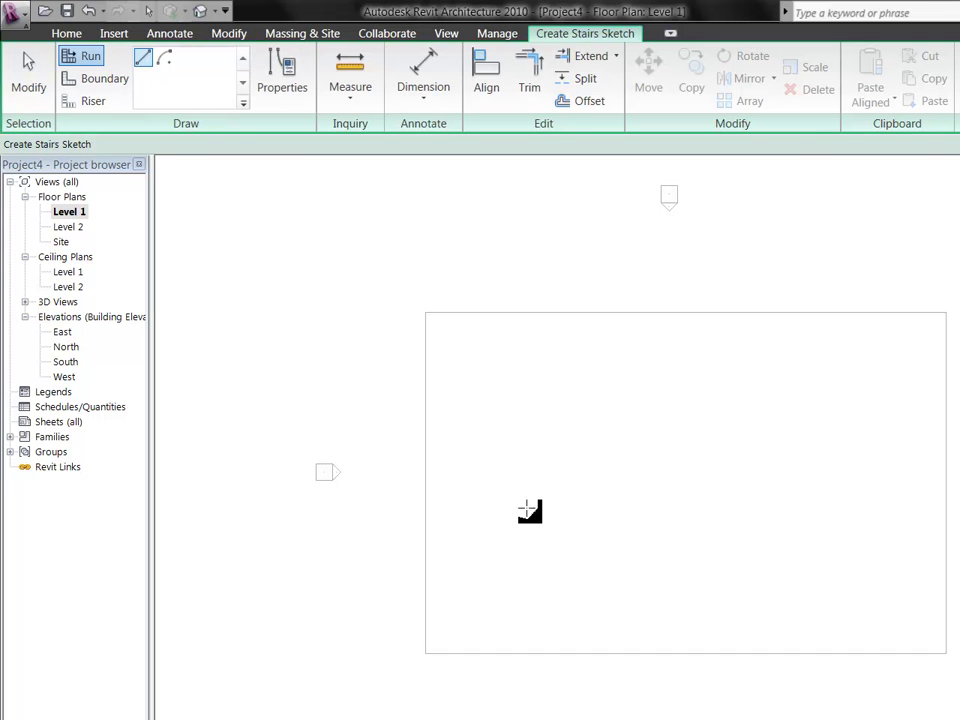
Sketch the straight 18-riser run from a start point to an end point directly above it
click(499, 601)
scroll(499, 579, up, 3)
scroll(499, 580, up, 3)
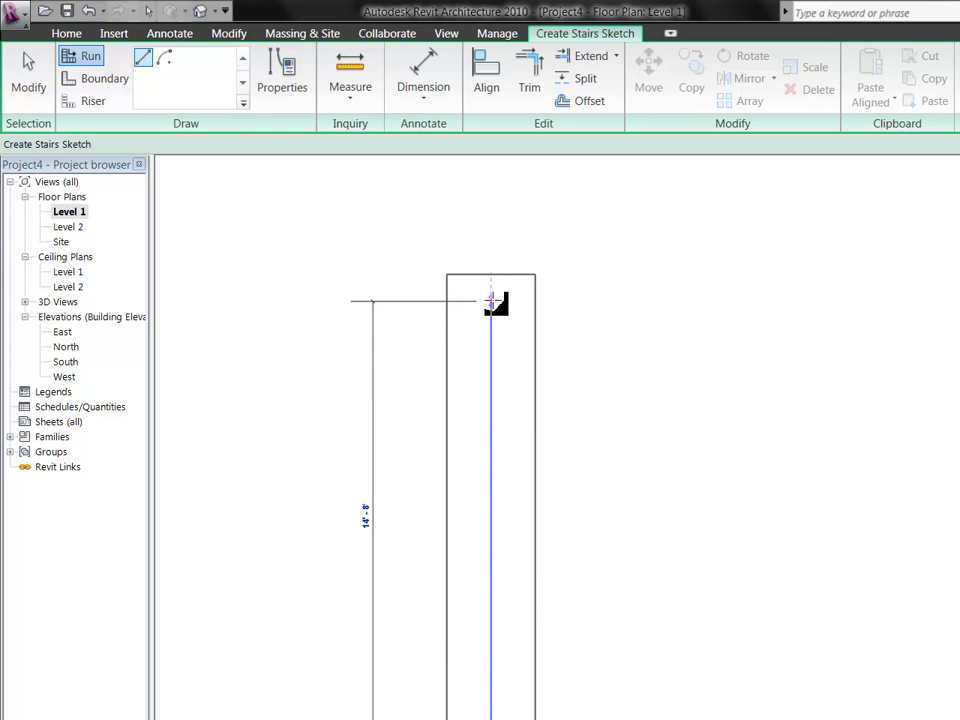
click(499, 211)
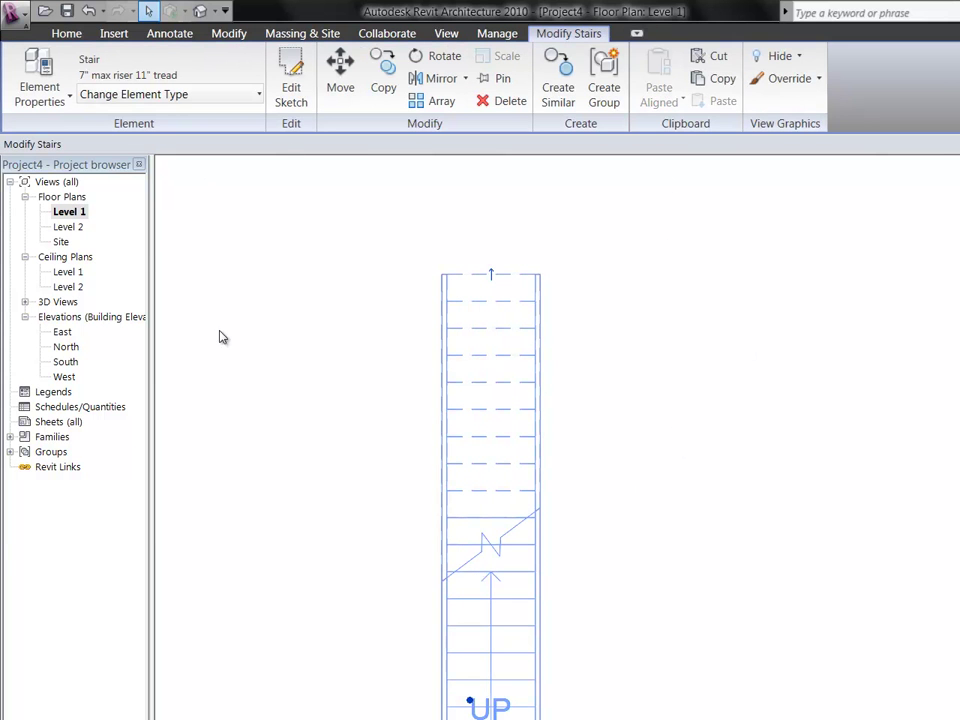
Deselect the stair and zoom in on it and its railings in the default 3D view
click(262, 359)
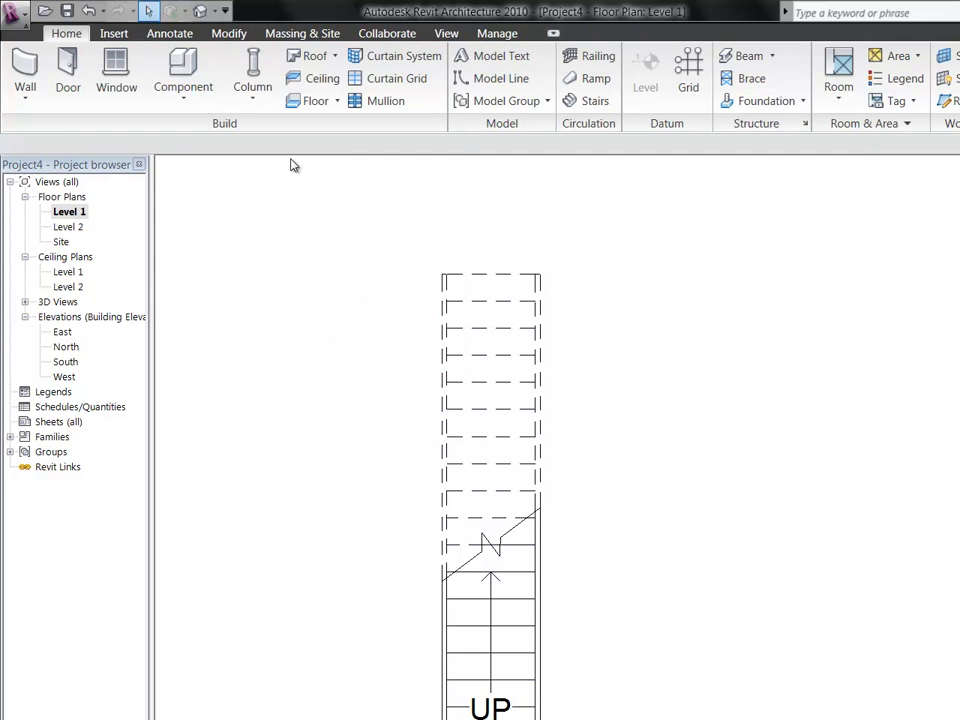
click(200, 11)
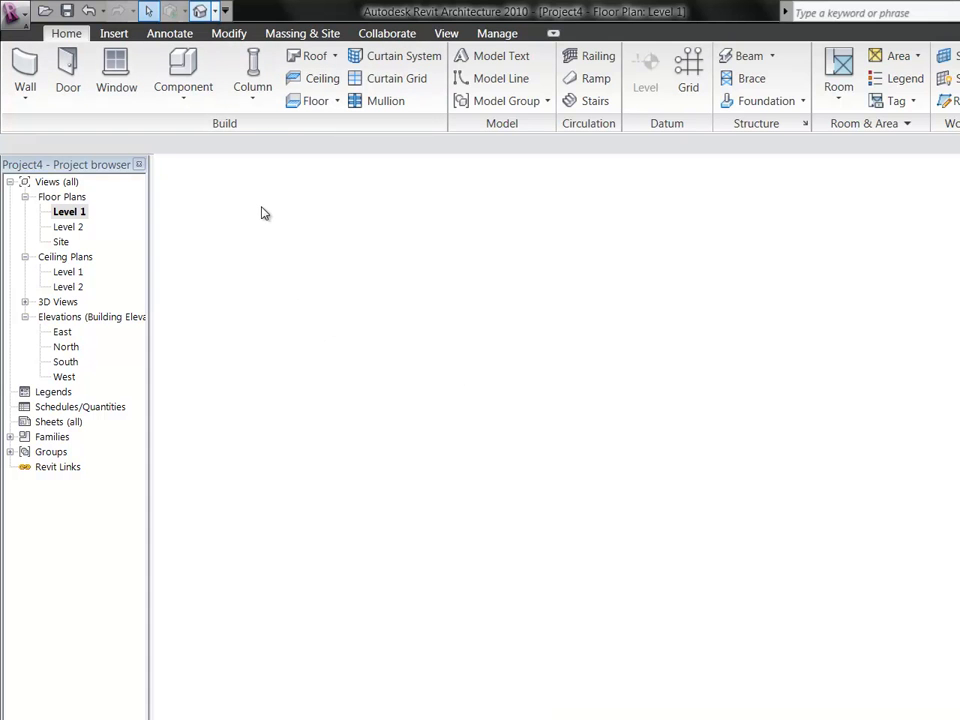
scroll(413, 347, up, 3)
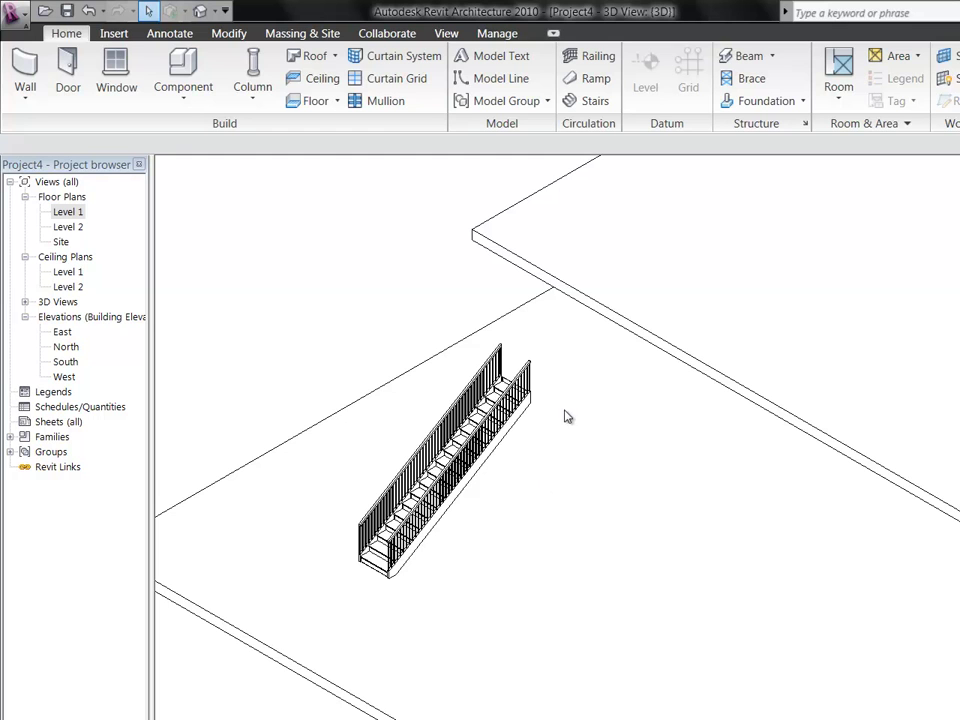
In the Level 2 plan, drag the stair upward toward the floor edge
double_click(65, 228)
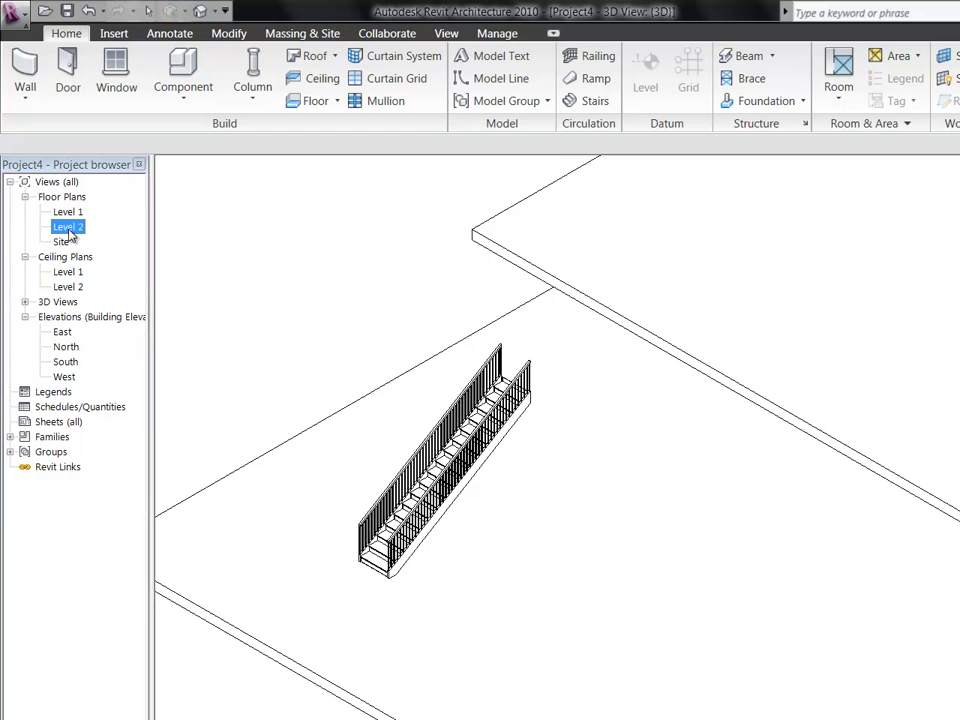
scroll(553, 555, up, 5)
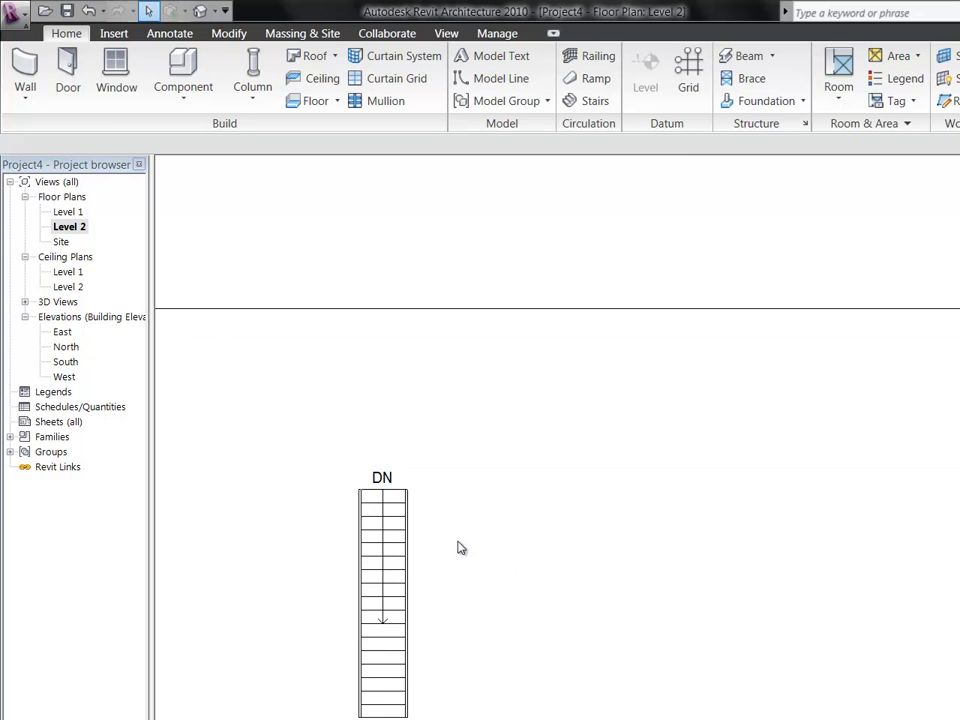
click(388, 482)
scroll(398, 492, up, 2)
drag(398, 492, 540, 339)
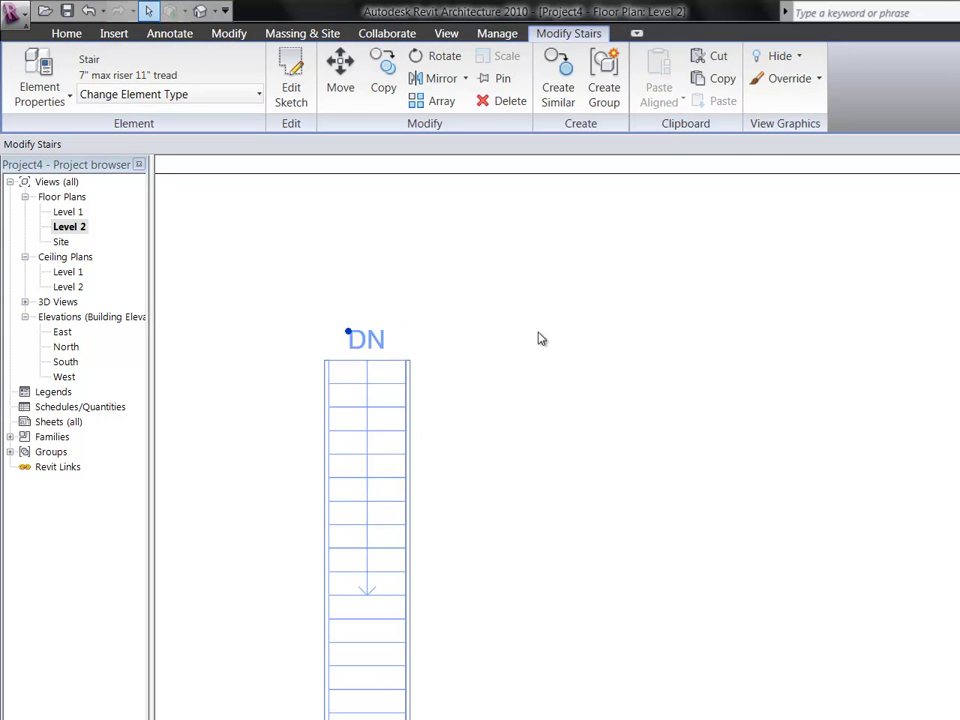
key(Escape)
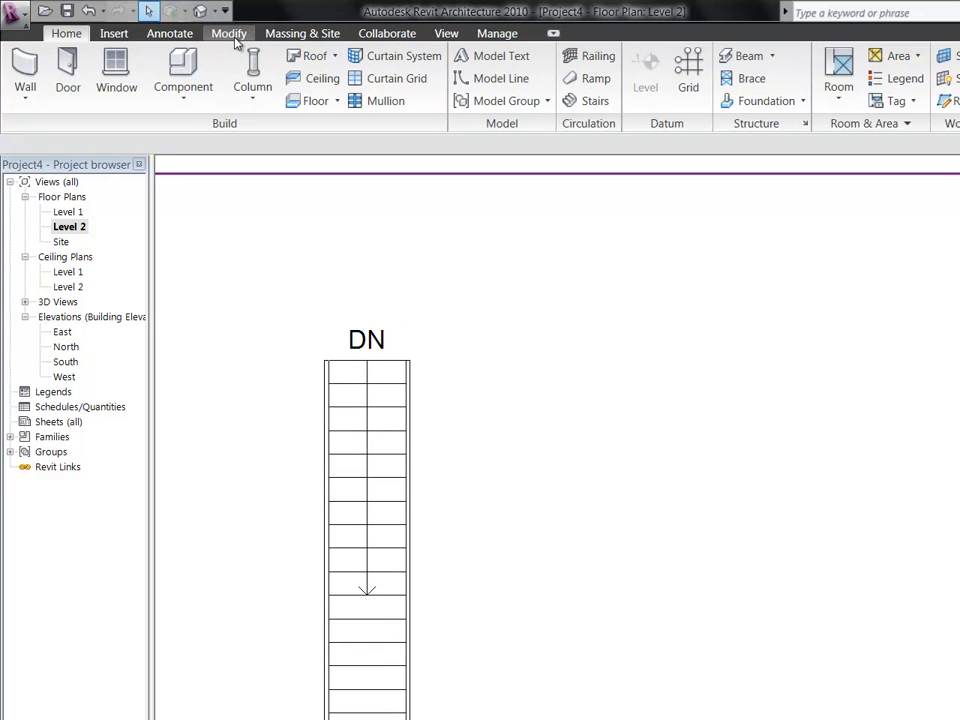
Align the stair's top edge flush with the Level 2 floor edge, then return to 3D
click(229, 34)
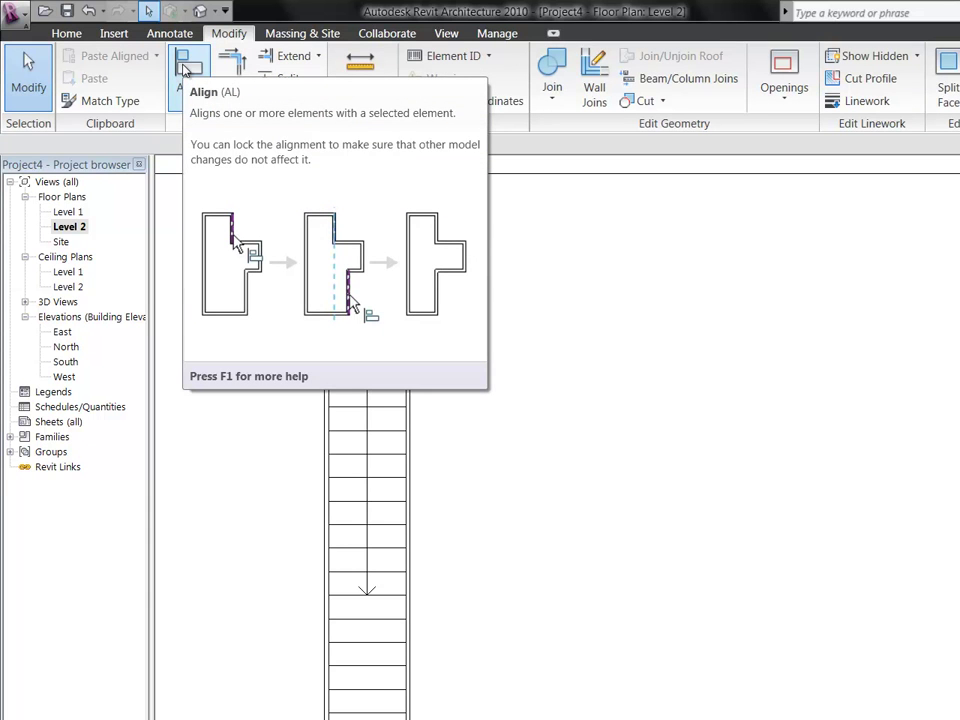
click(185, 70)
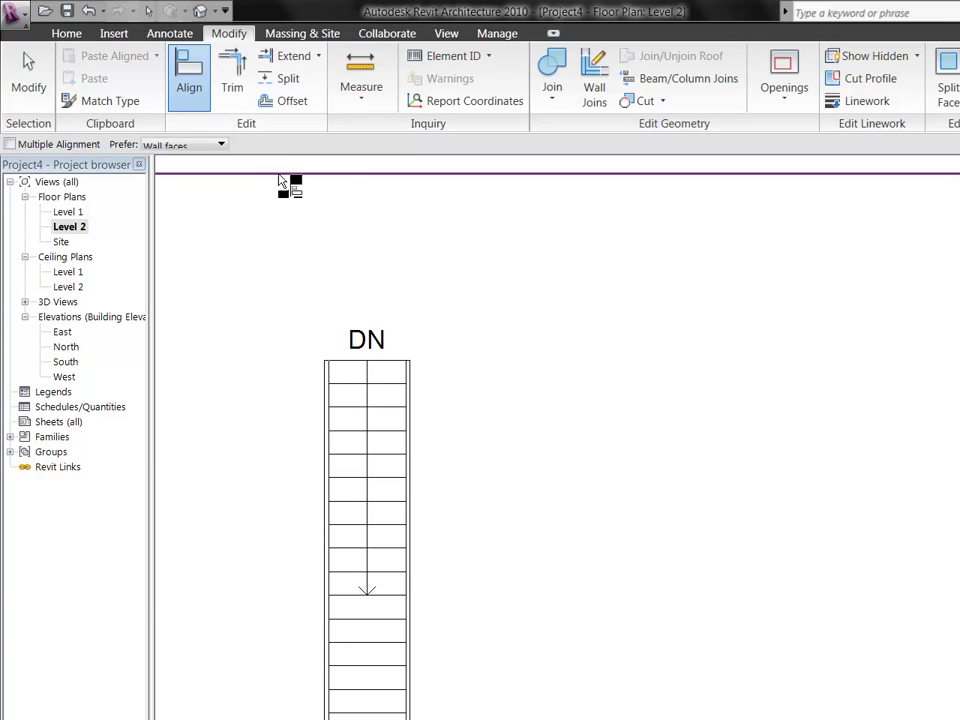
click(344, 176)
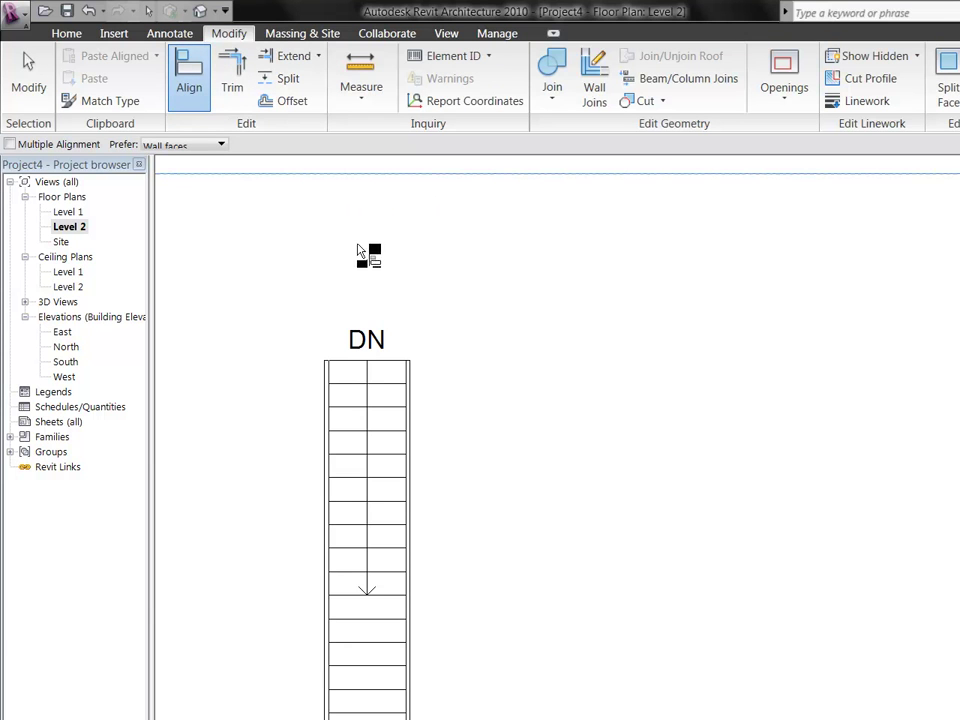
click(391, 360)
scroll(306, 579, down, 1)
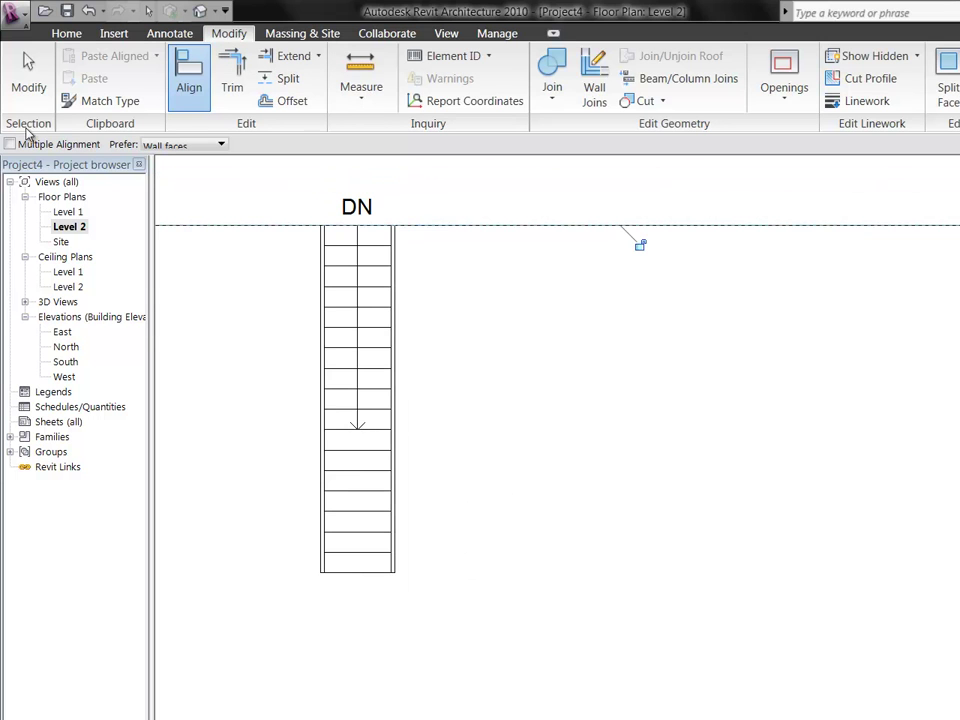
key(Escape)
key(Escape)
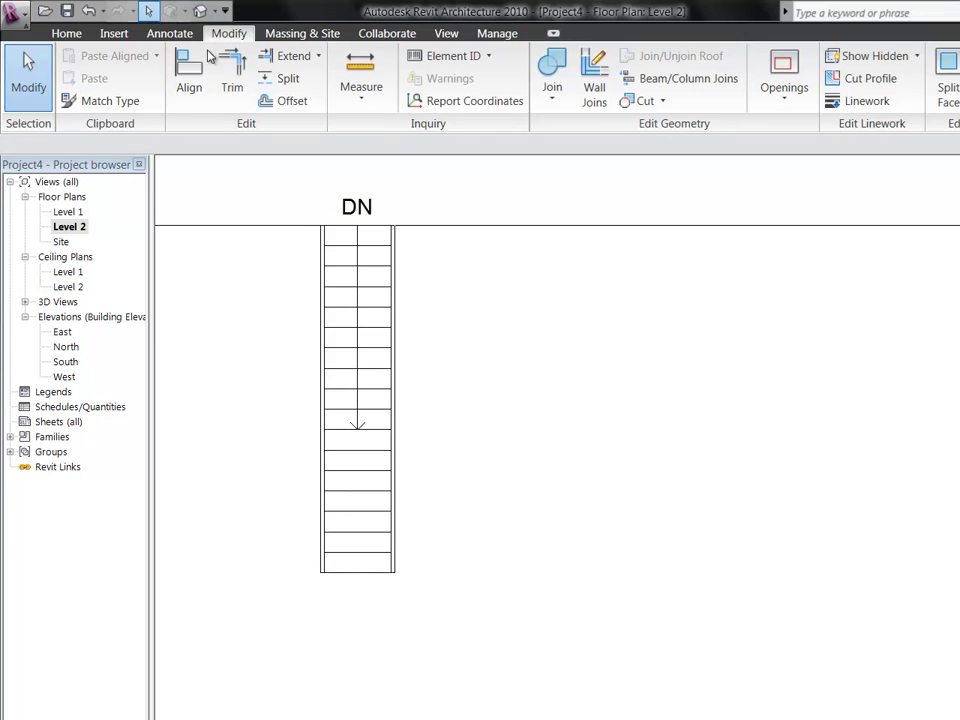
click(200, 12)
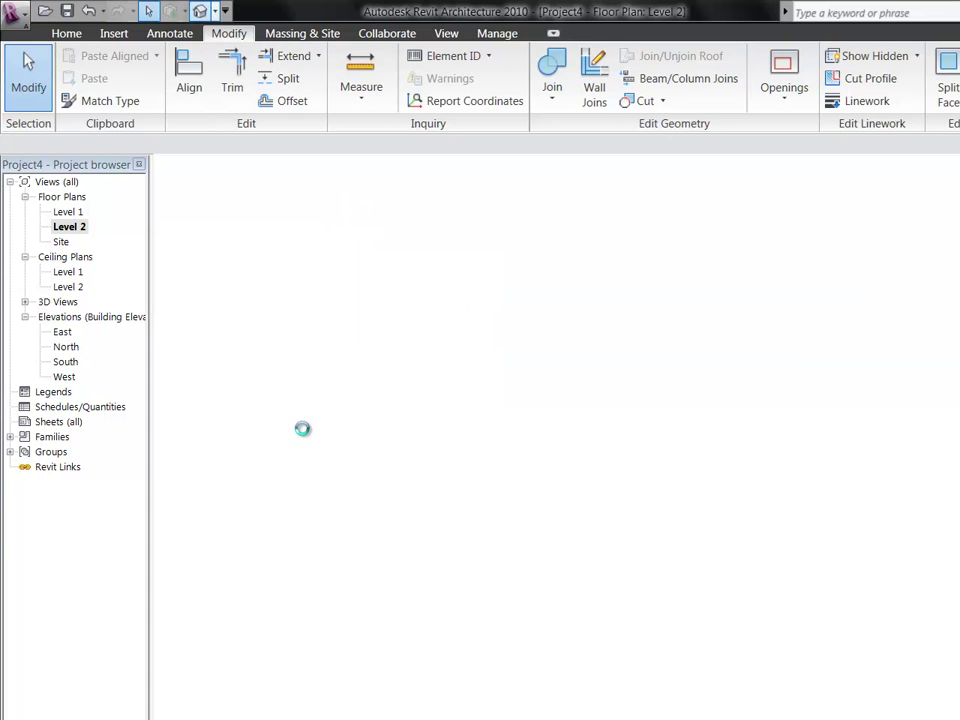
scroll(405, 525, down, 3)
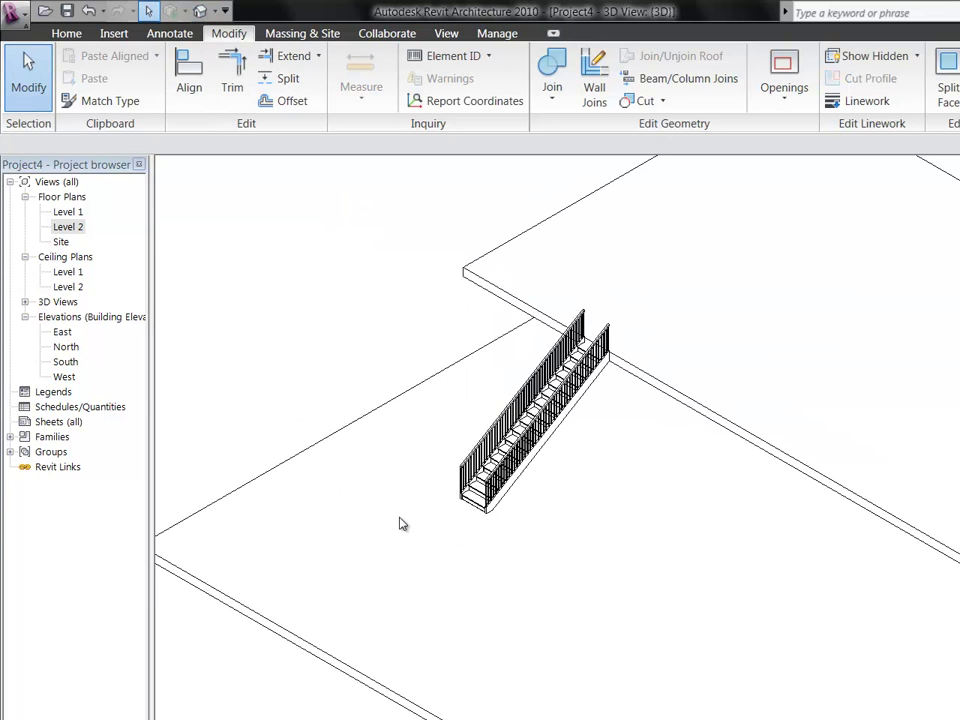
scroll(401, 520, up, 1)
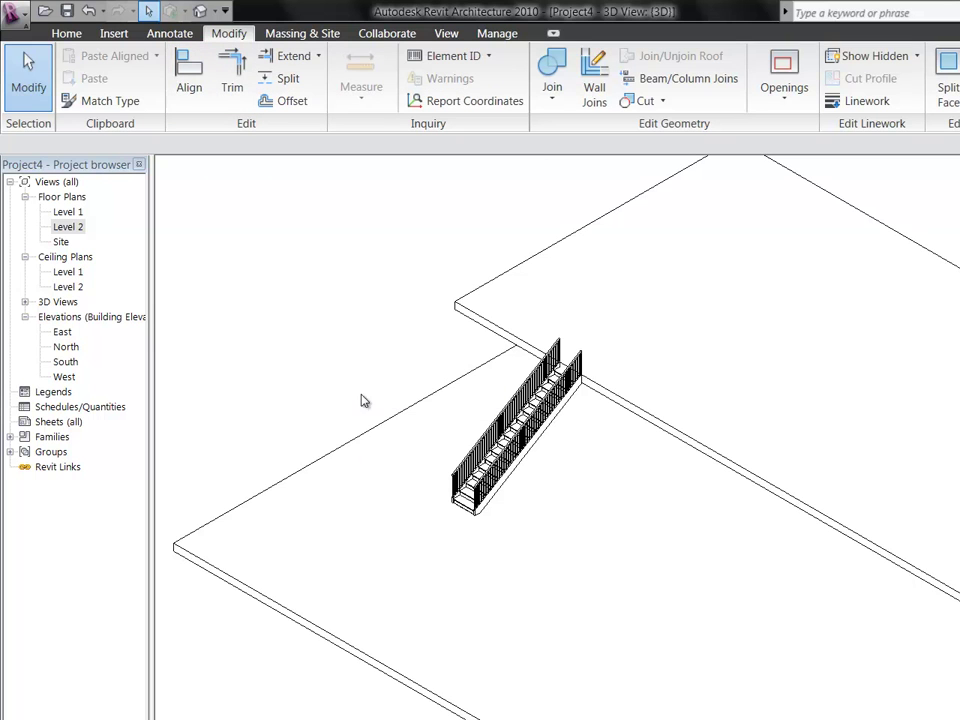
Start a new stair from the Home tab and work in the Level 1 floor plan
click(85, 37)
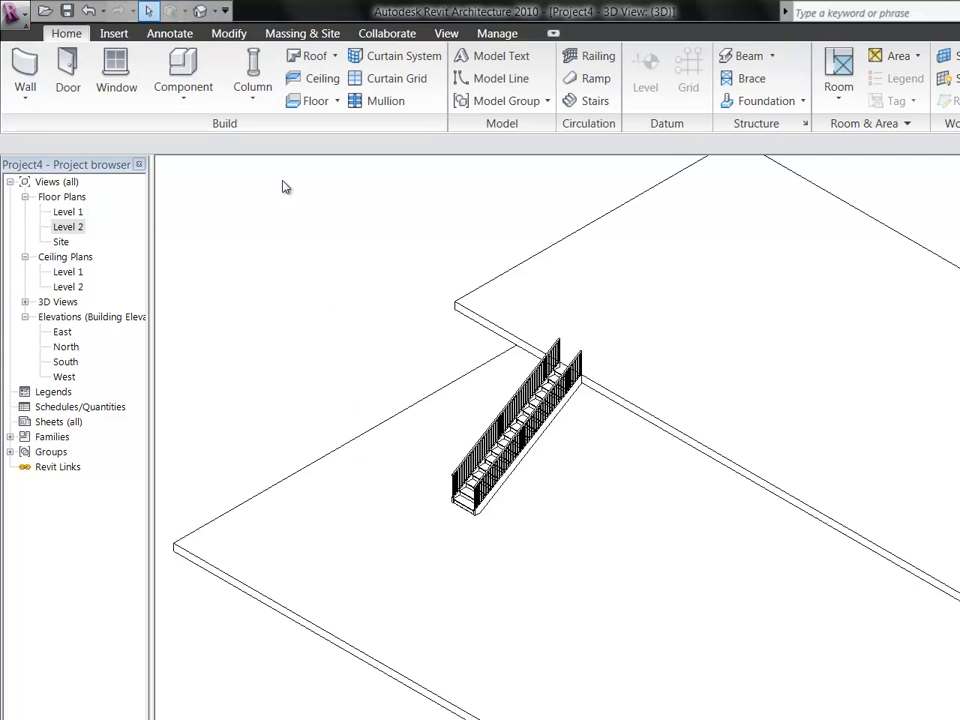
click(596, 101)
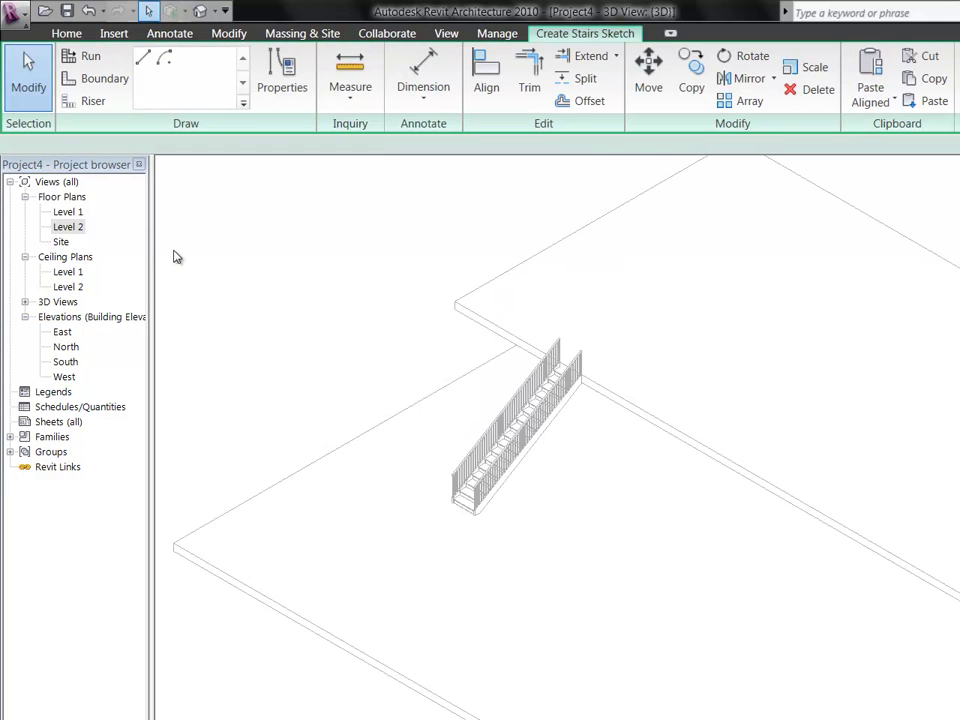
double_click(66, 212)
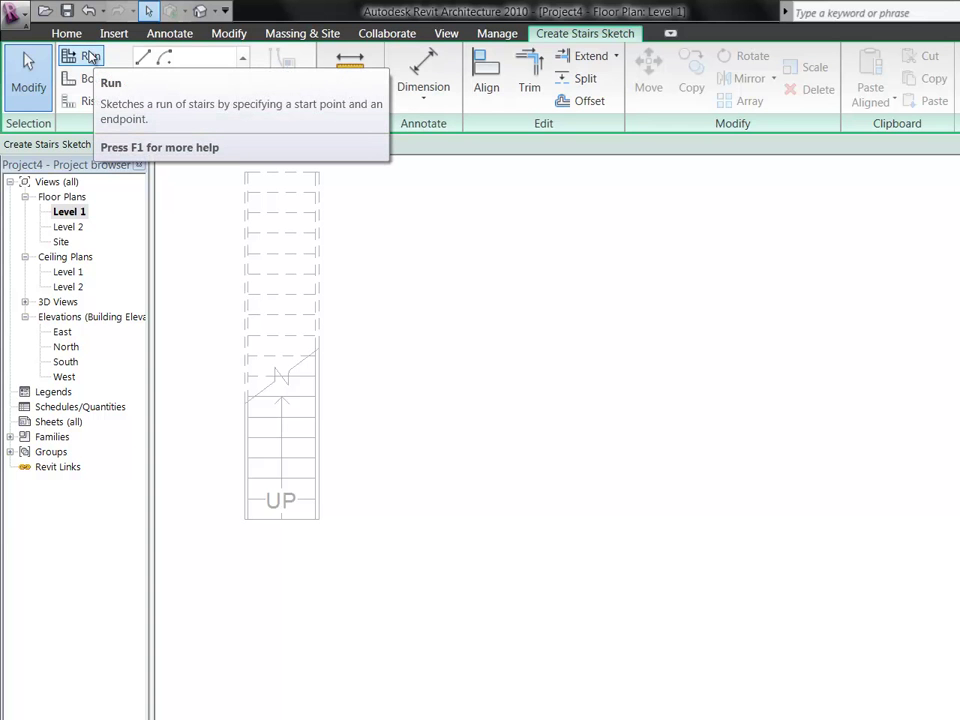
Sketch two parallel 9-riser runs joined by a landing, using all 18 risers
click(89, 62)
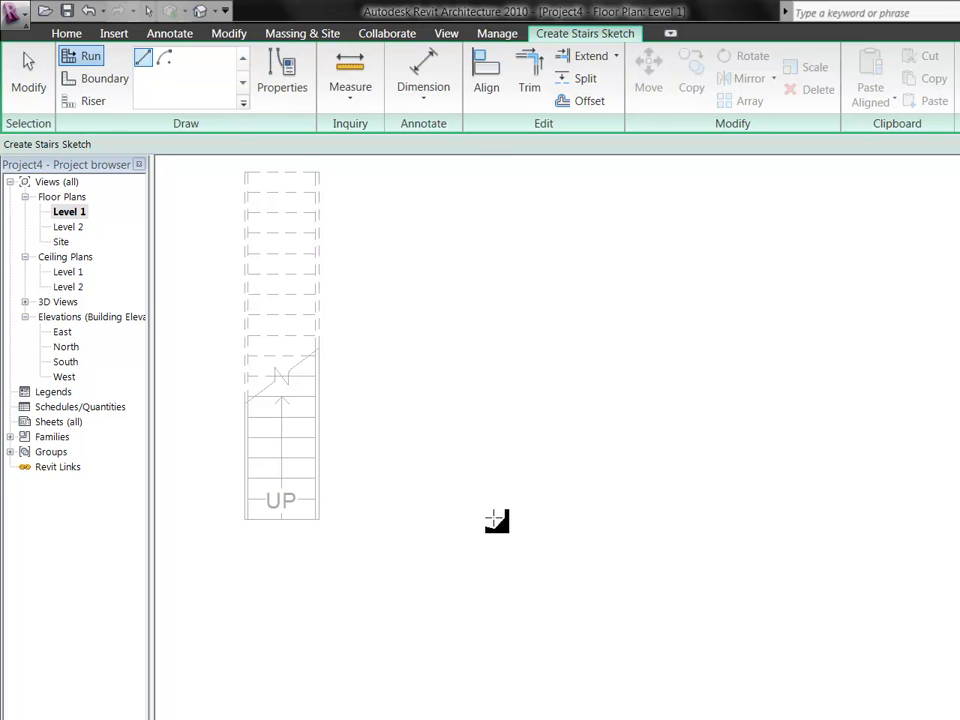
click(494, 516)
scroll(490, 515, down, 1)
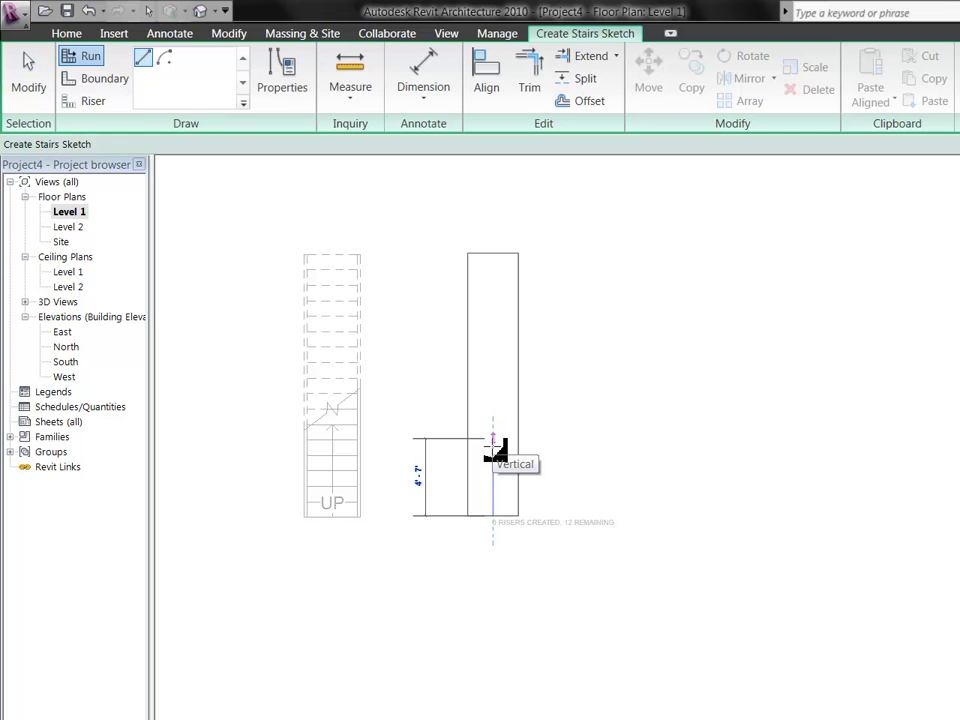
scroll(495, 394, up, 4)
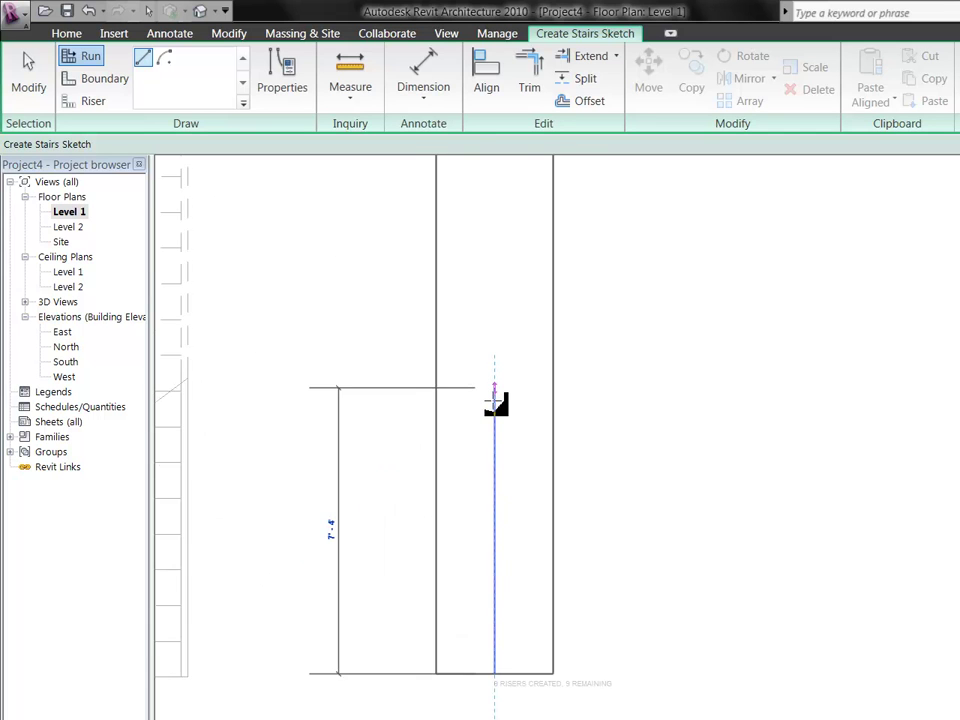
scroll(495, 400, up, 1)
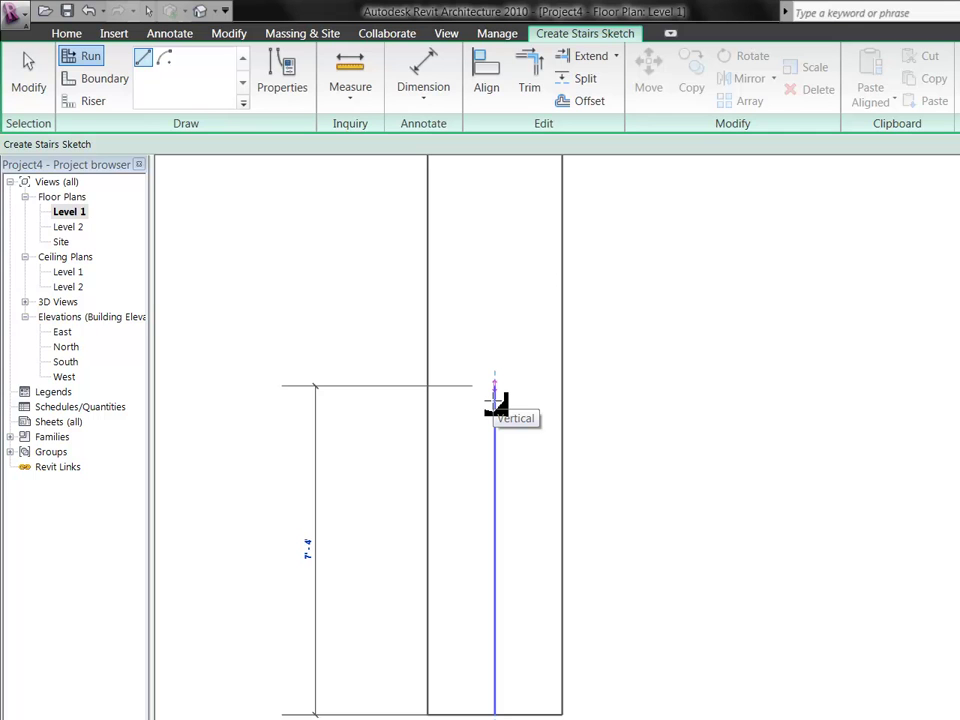
click(495, 403)
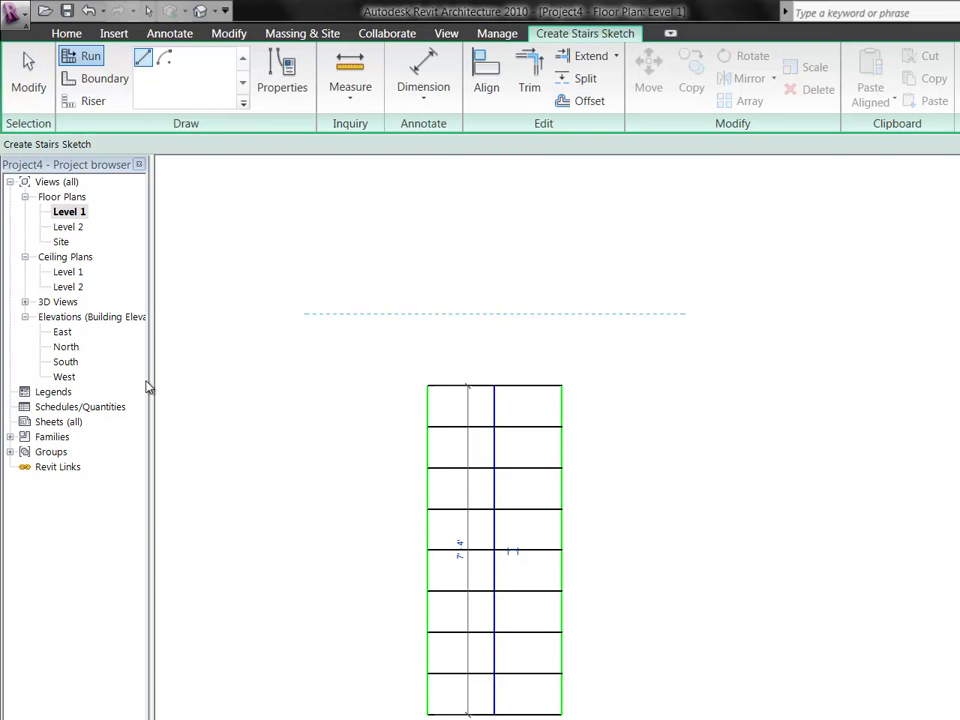
scroll(146, 386, down, 1)
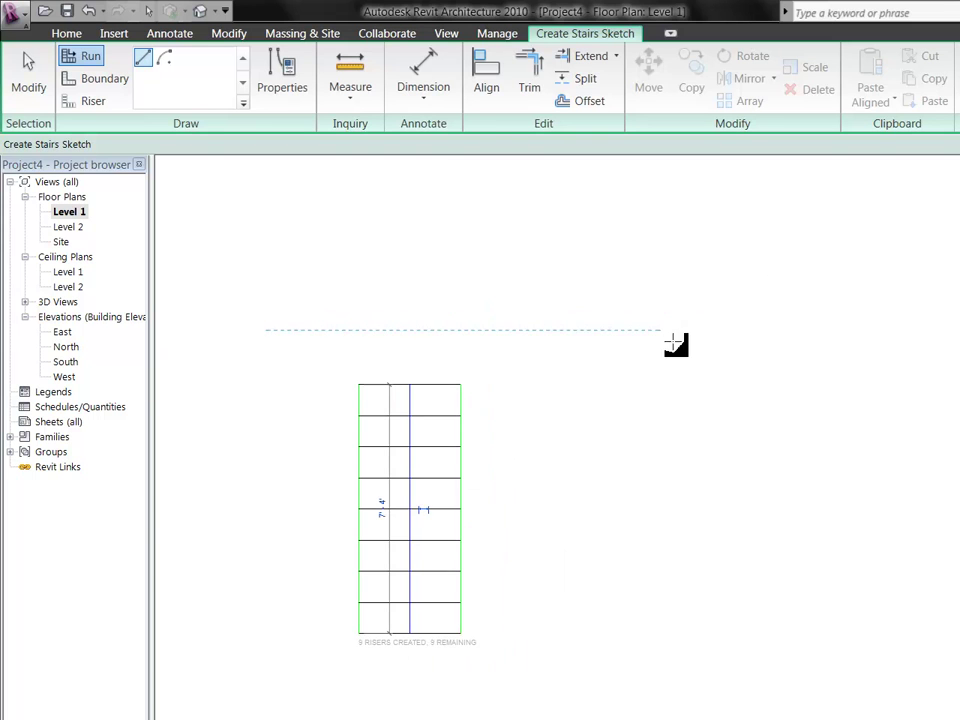
click(554, 385)
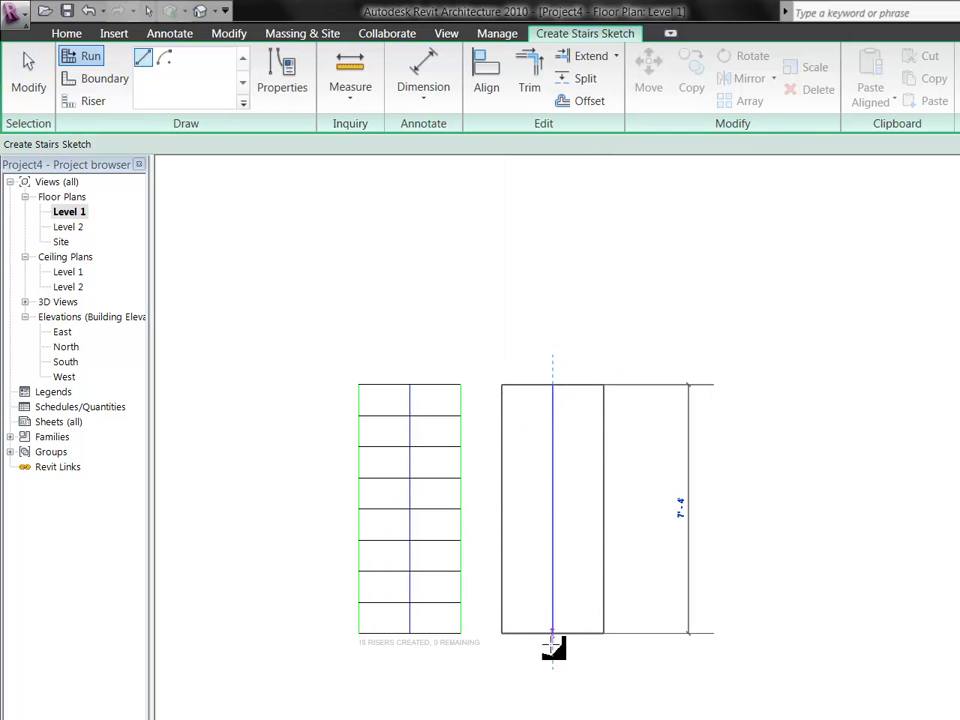
click(561, 669)
key(Escape)
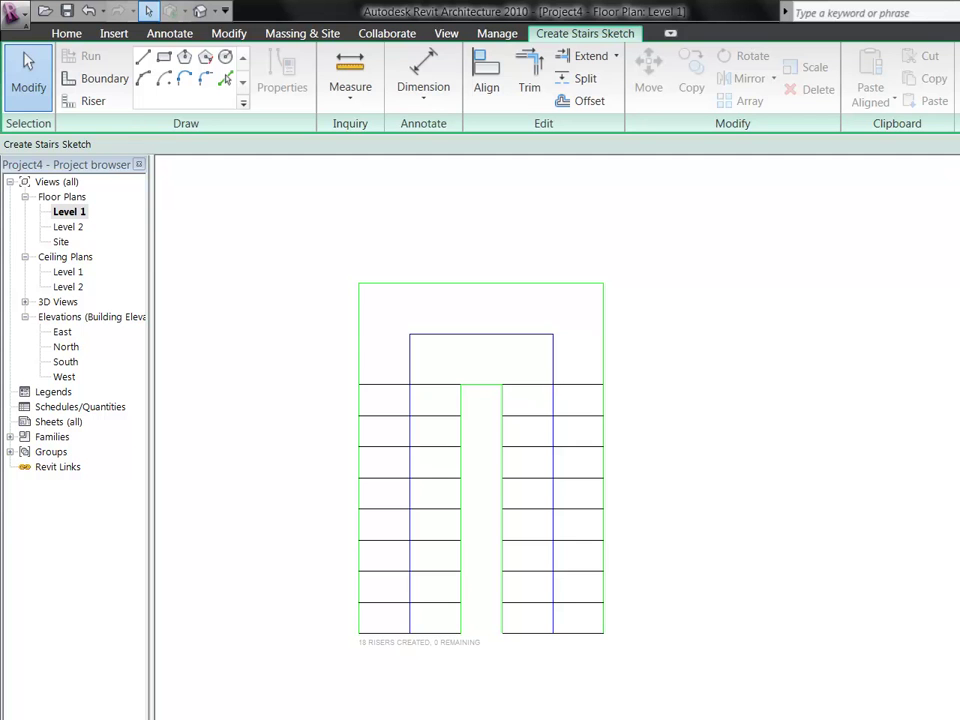
Finish the U-shaped stair sketch and zoom in on it in the default 3D view
click(955, 85)
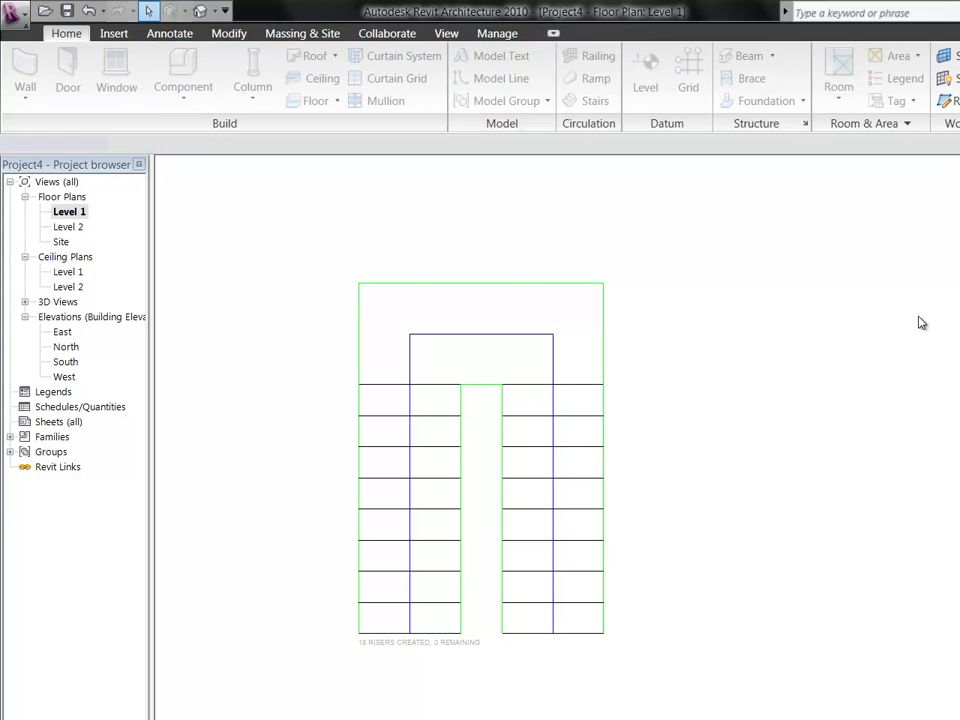
click(199, 12)
click(324, 321)
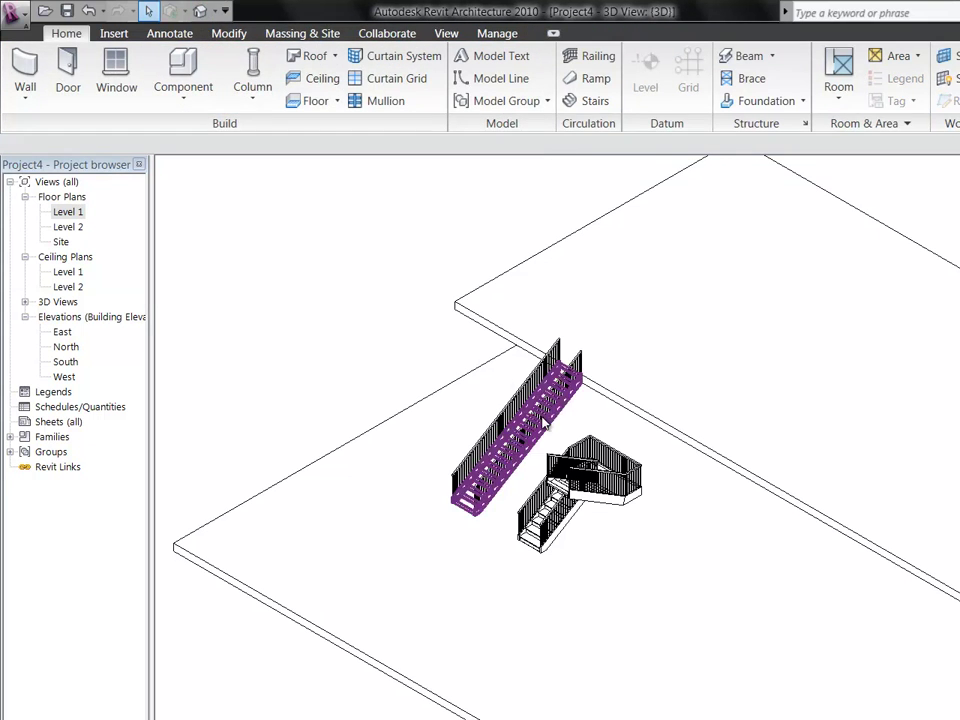
scroll(555, 505, up, 4)
scroll(680, 630, up, 1)
scroll(620, 670, up, 1)
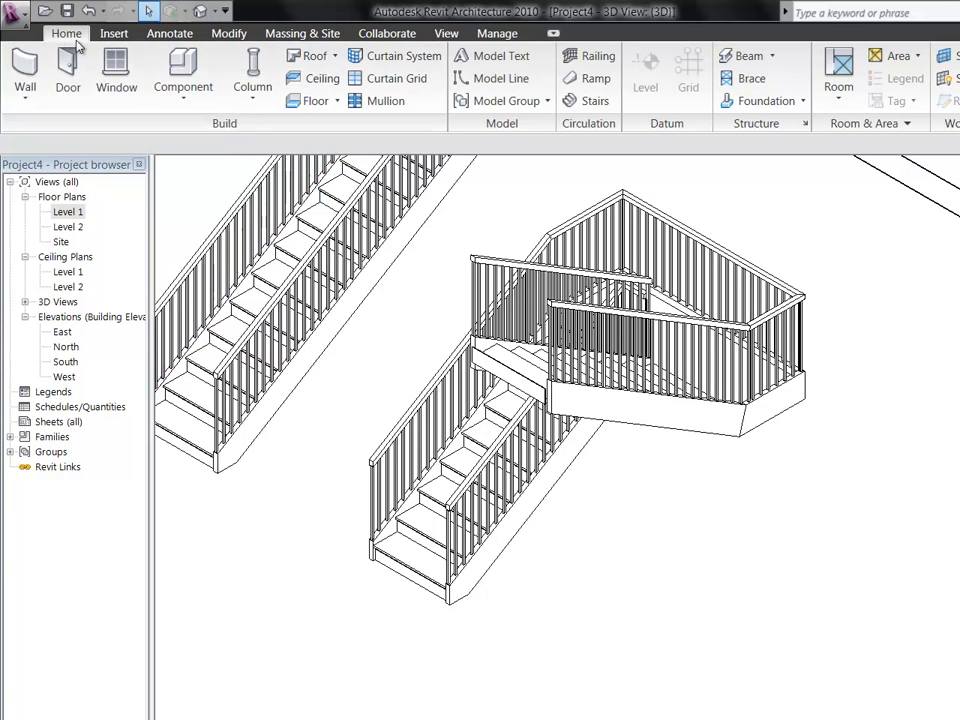
On Level 1, sketch another U-shaped stair at the lower right: two 9-riser runs with a landing
double_click(68, 211)
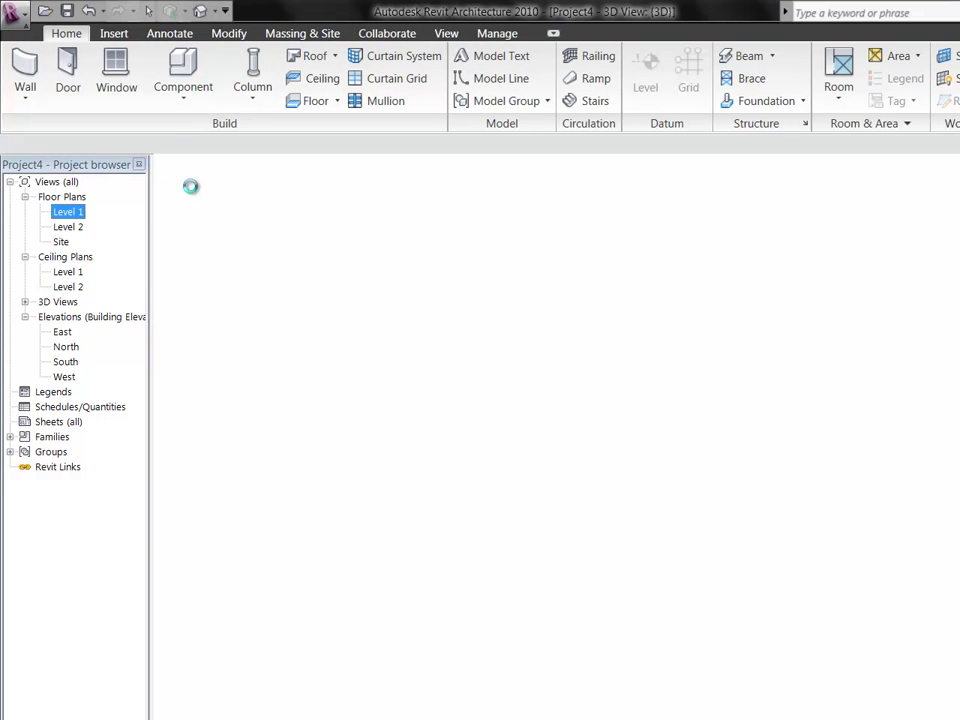
click(595, 101)
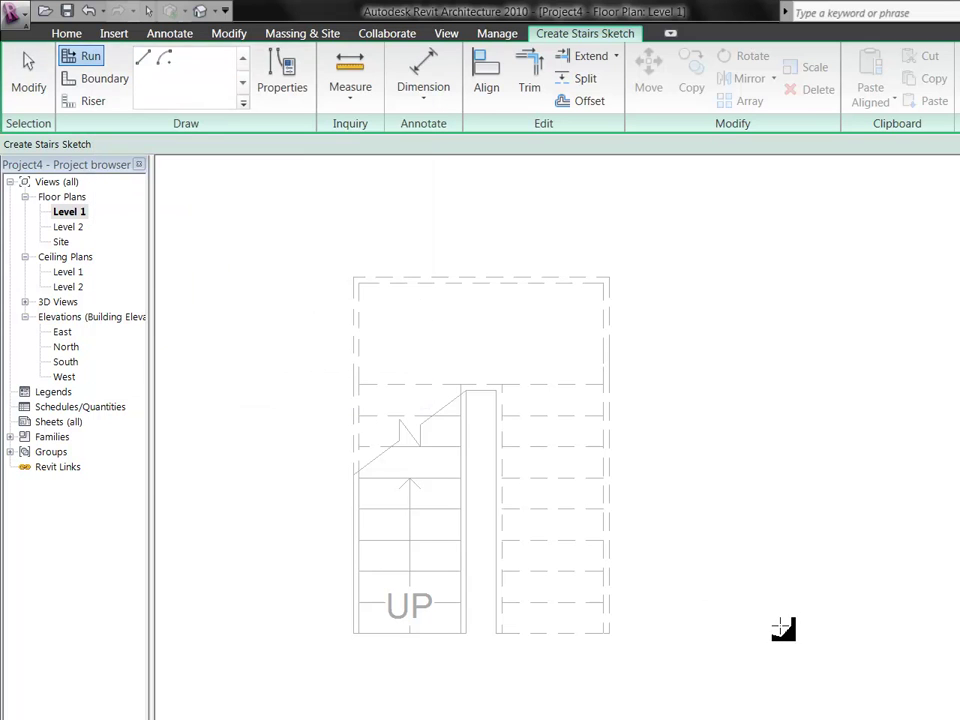
click(779, 630)
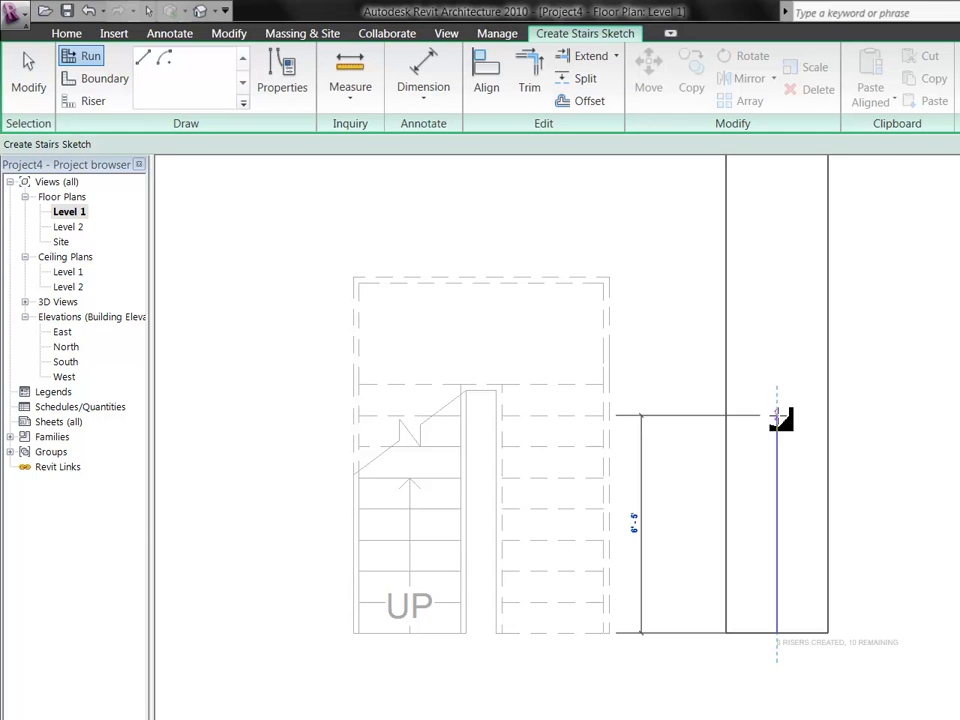
scroll(778, 418, up, 2)
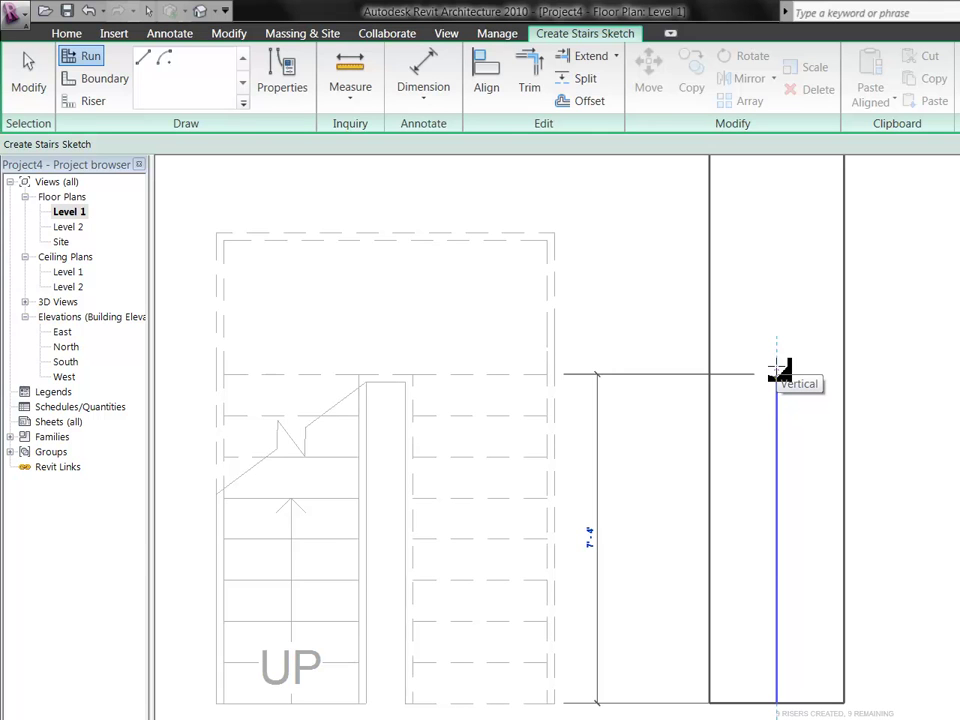
click(777, 371)
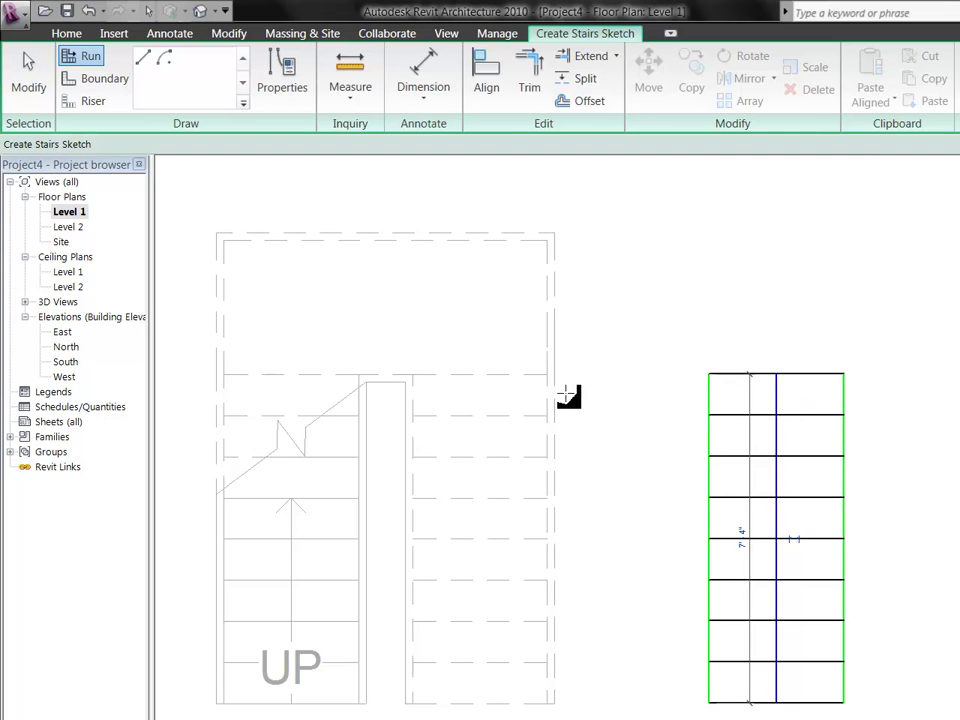
scroll(568, 396, down, 1)
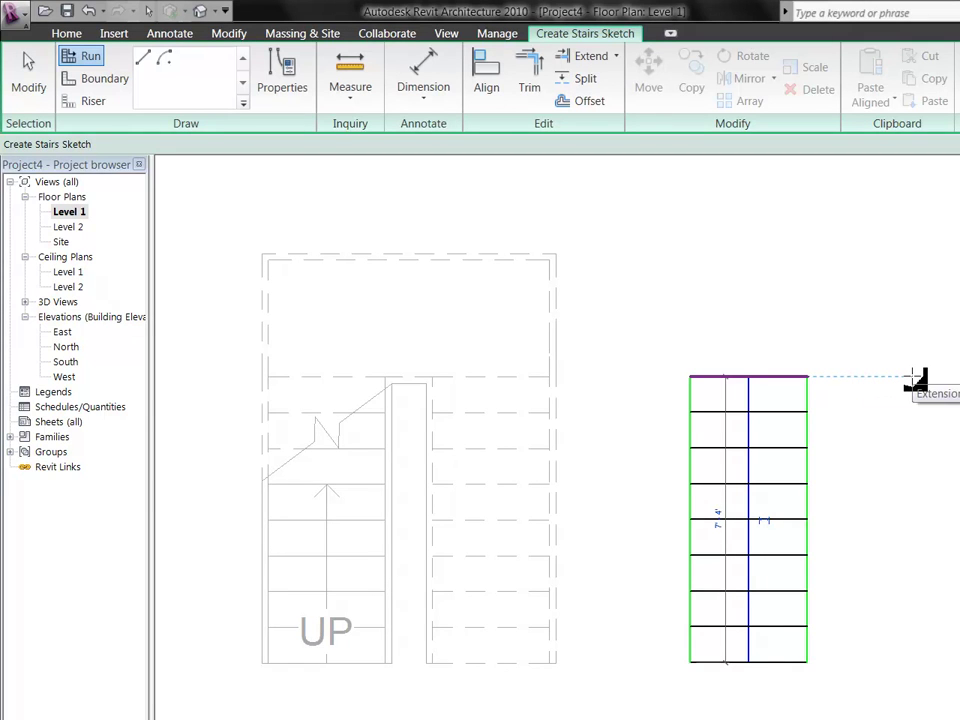
click(914, 378)
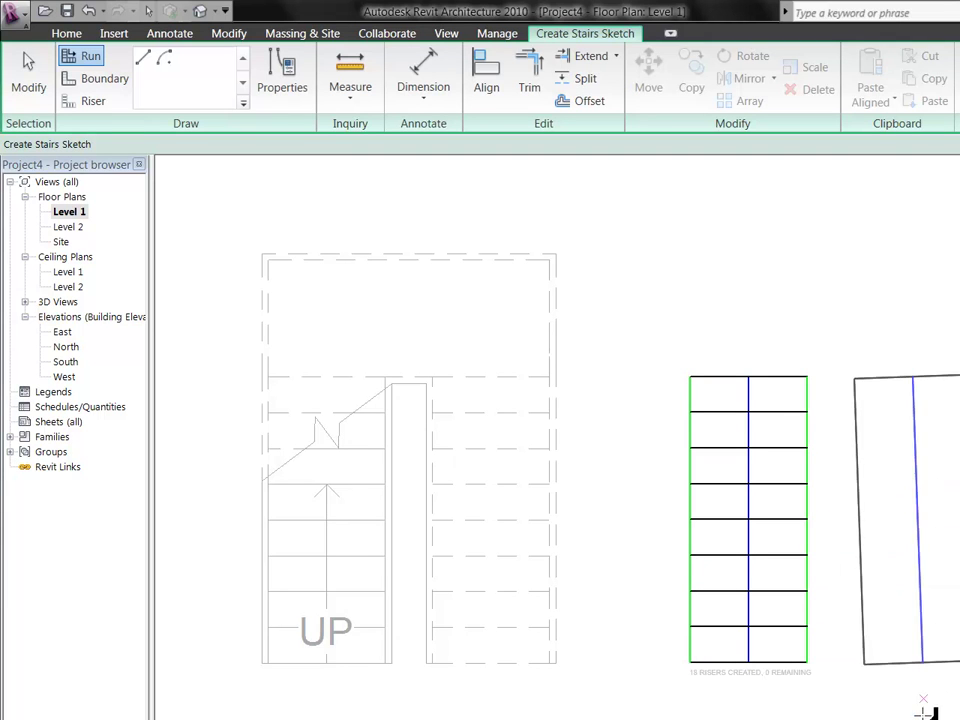
click(912, 662)
key(Escape)
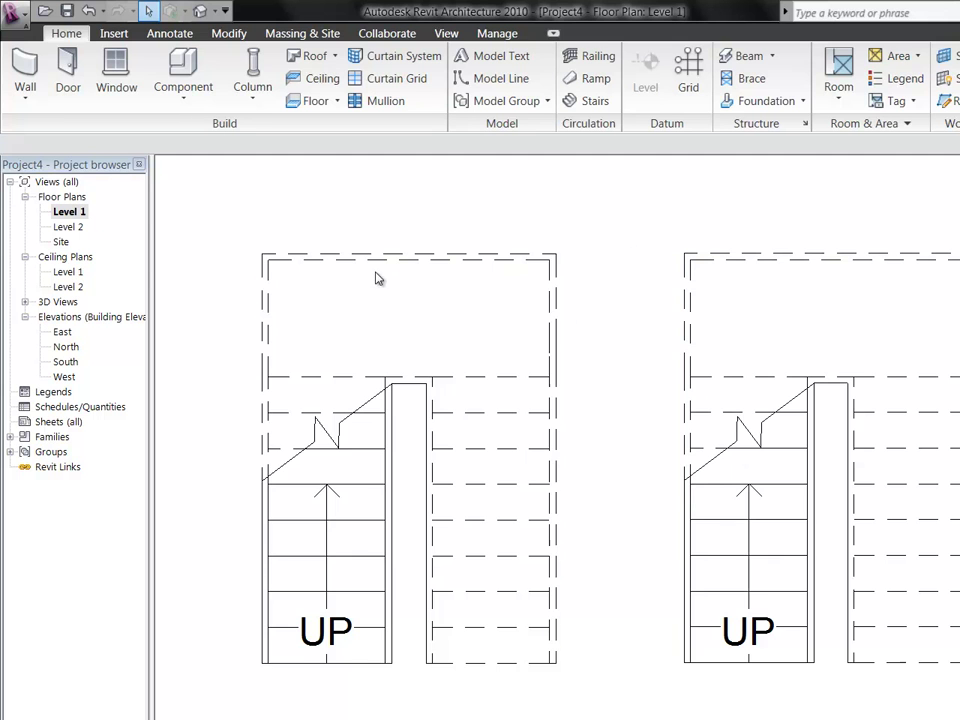
Select the middle stair and open its sketch for editing
scroll(606, 484, down, 5)
scroll(600, 395, up, 4)
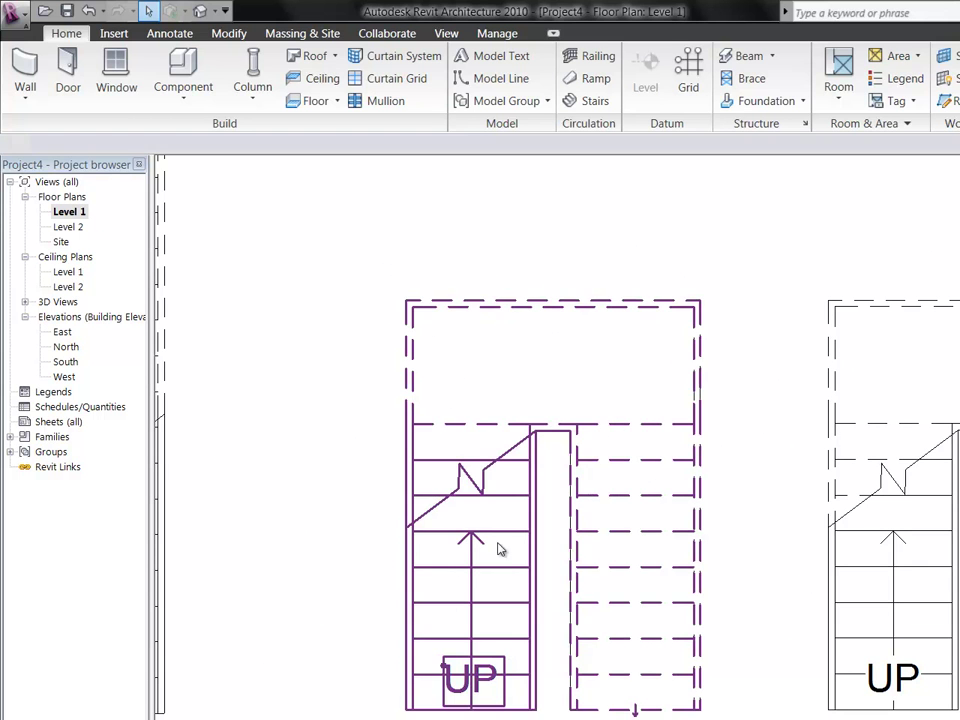
click(547, 501)
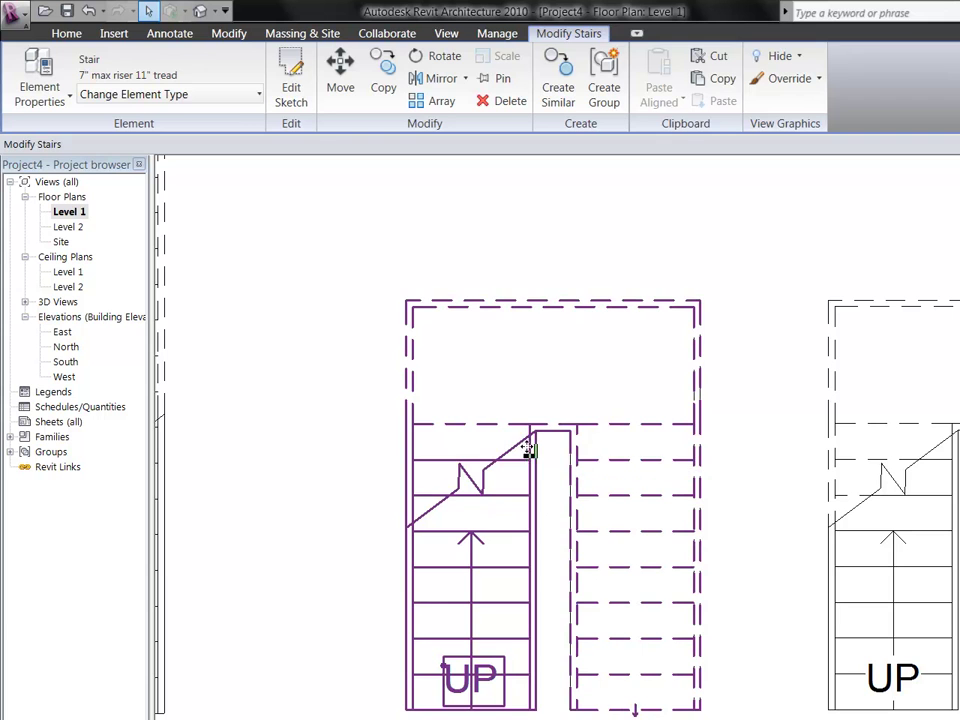
click(291, 75)
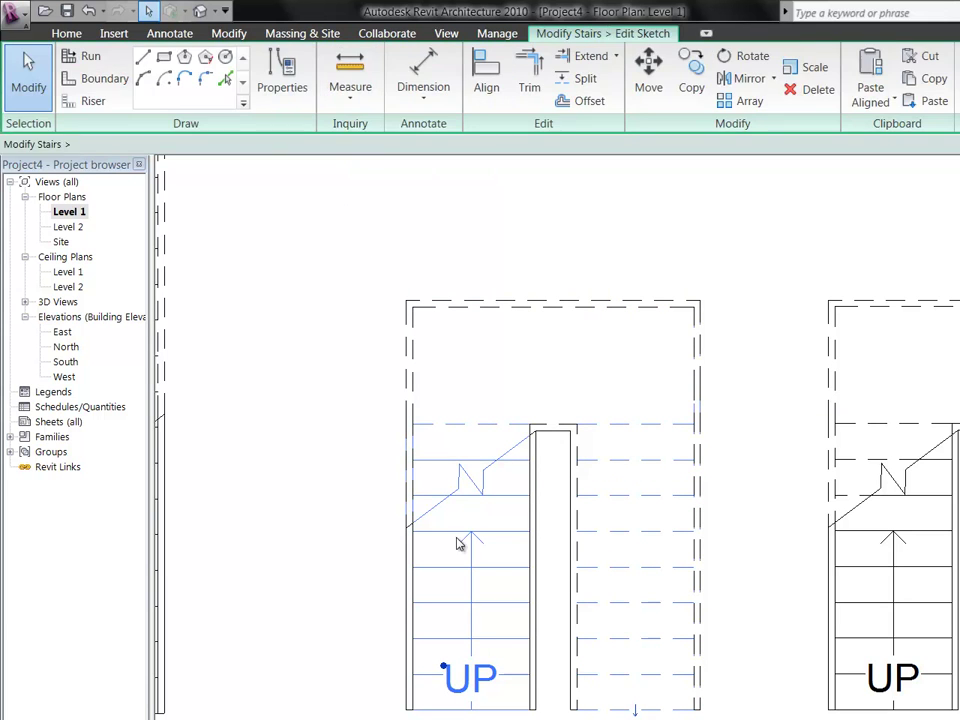
scroll(428, 712, up, 5)
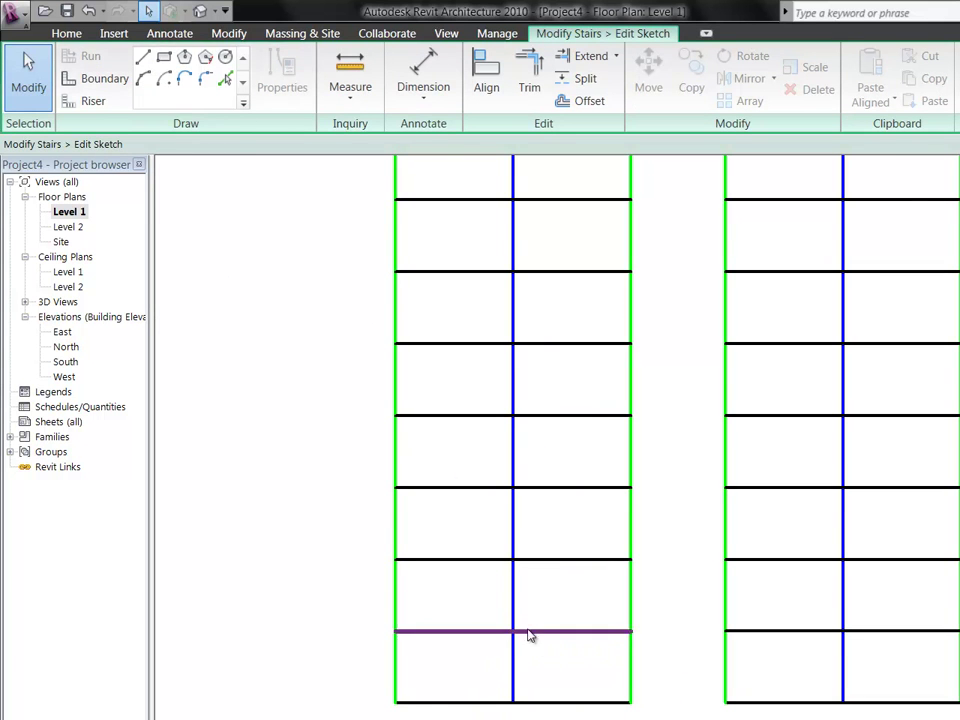
scroll(321, 690, down, 3)
scroll(471, 654, up, 3)
scroll(392, 690, down, 4)
scroll(499, 234, up, 3)
scroll(470, 260, up, 1)
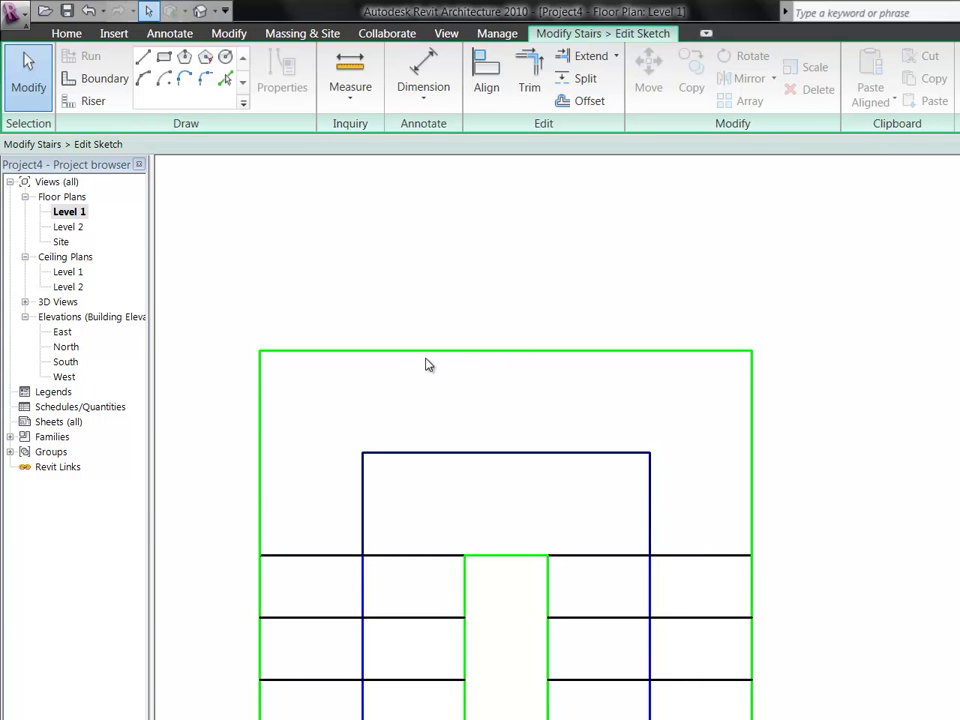
scroll(411, 476, down, 2)
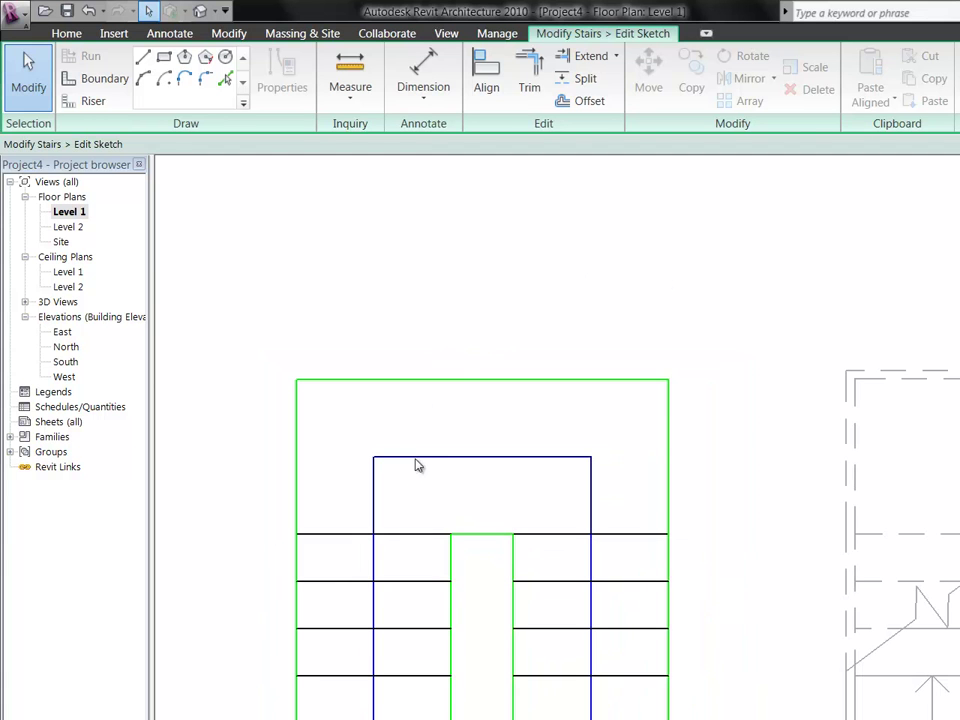
Drag the landing's top boundary line up to 5'-2", then delete it
click(443, 384)
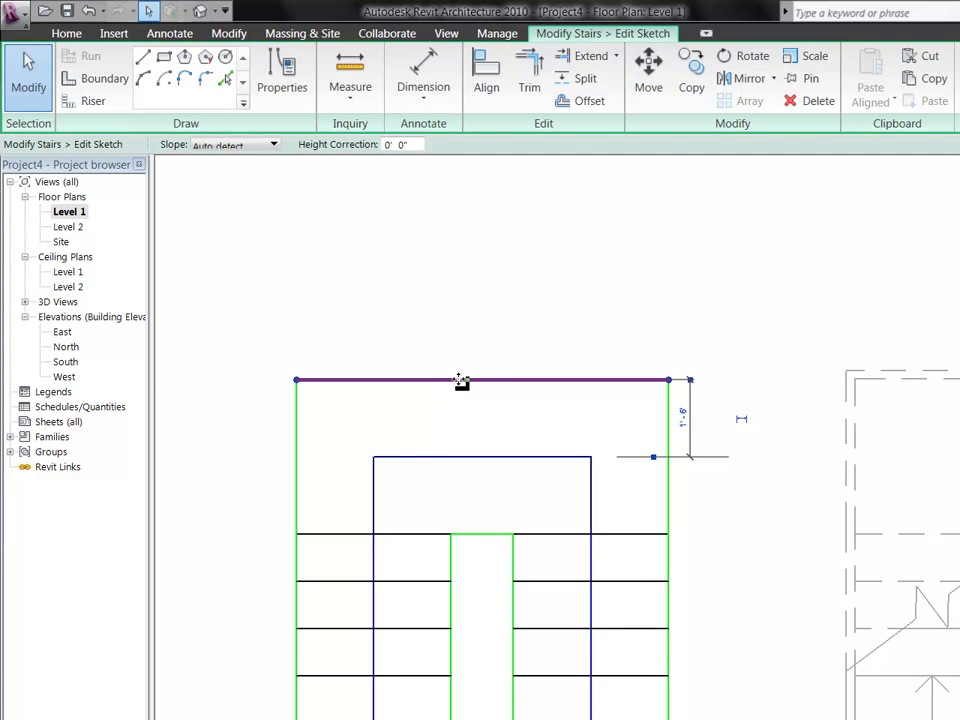
drag(456, 334, 455, 196)
scroll(238, 567, down, 2)
click(369, 369)
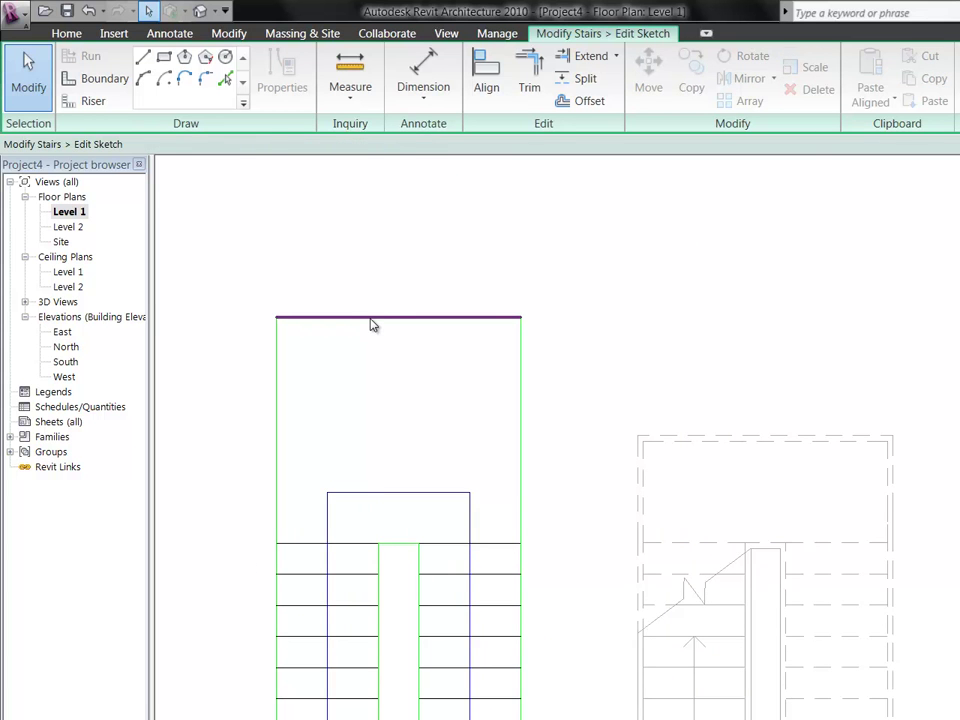
click(371, 320)
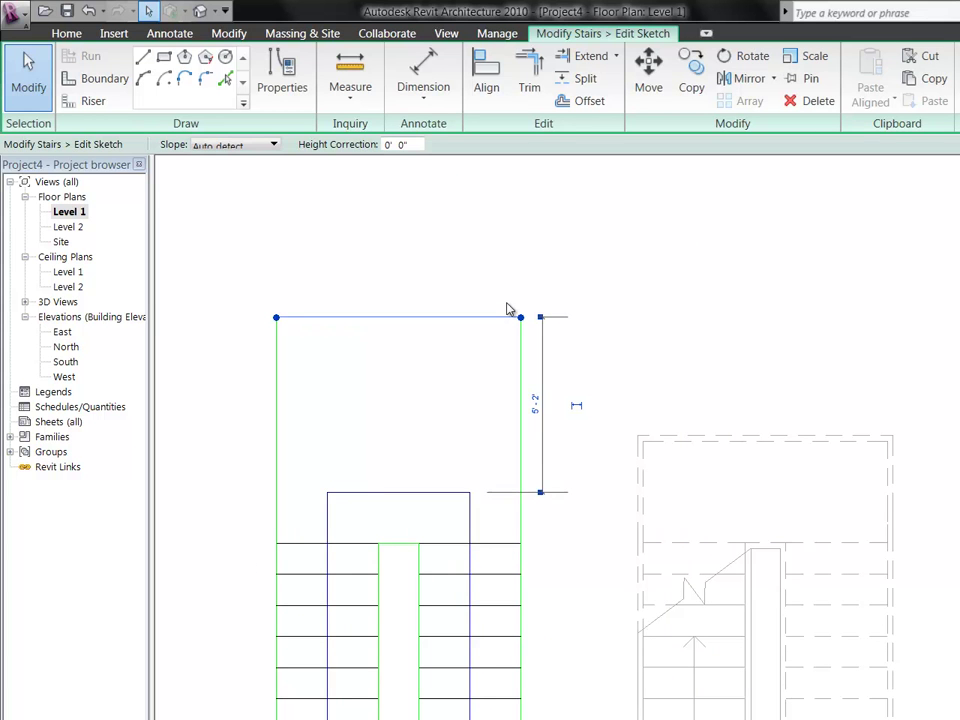
key(Delete)
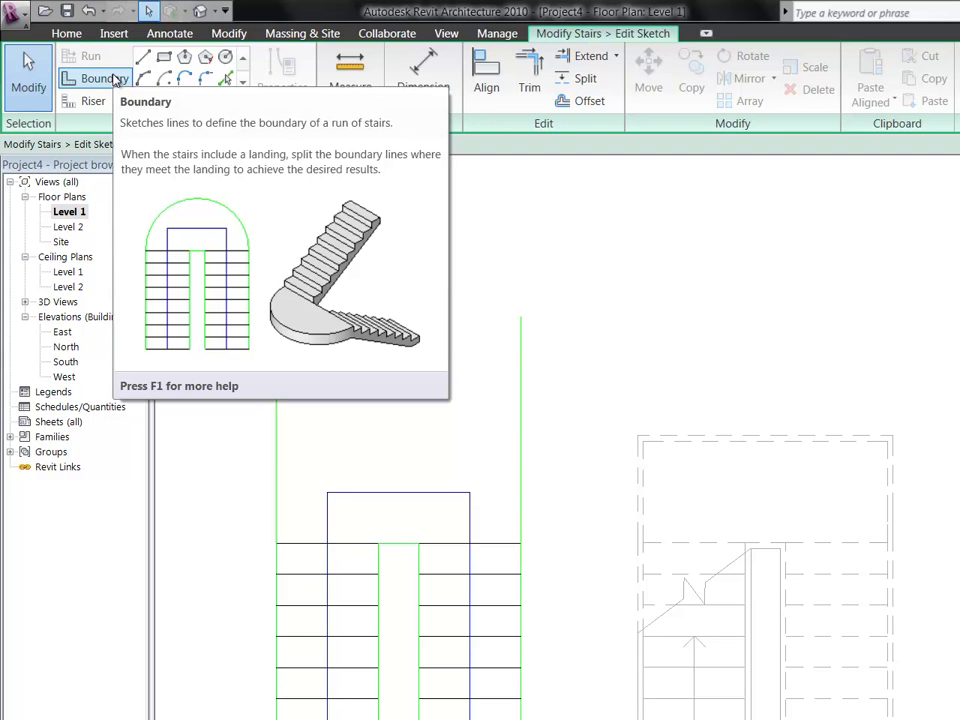
Pick a Start-End-Radius arc boundary and try an arc across the stair top, then cancel it
click(116, 78)
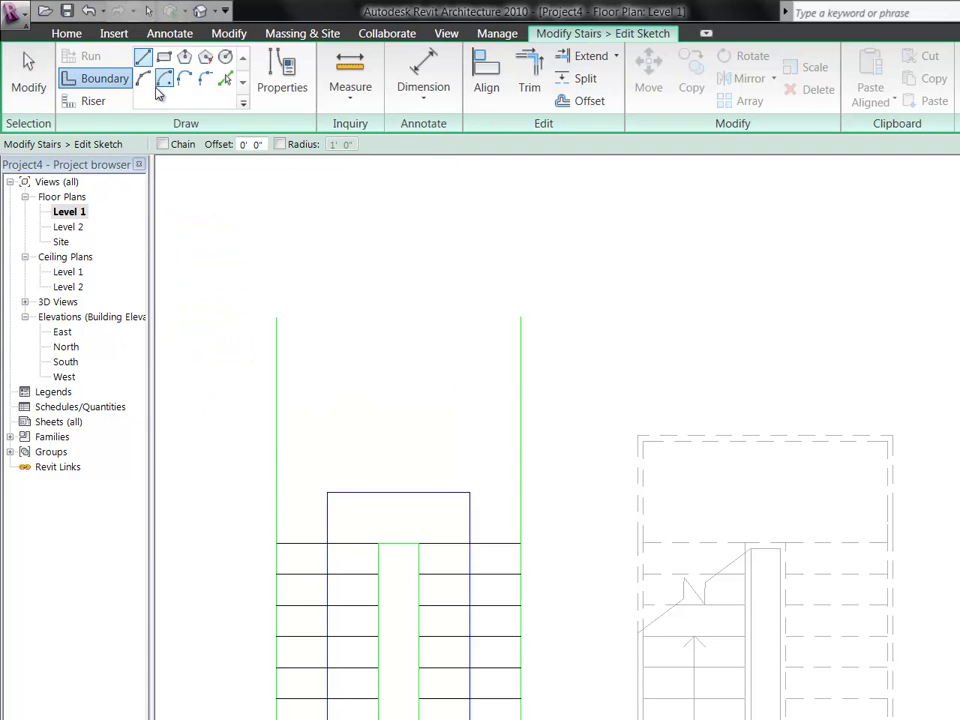
click(143, 78)
click(270, 424)
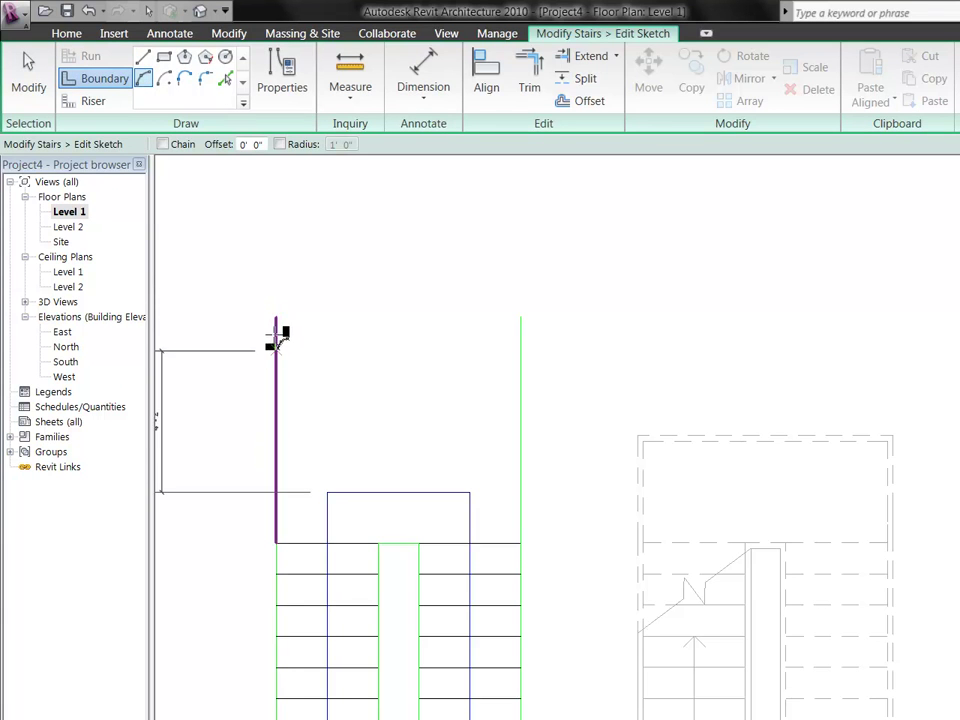
click(274, 321)
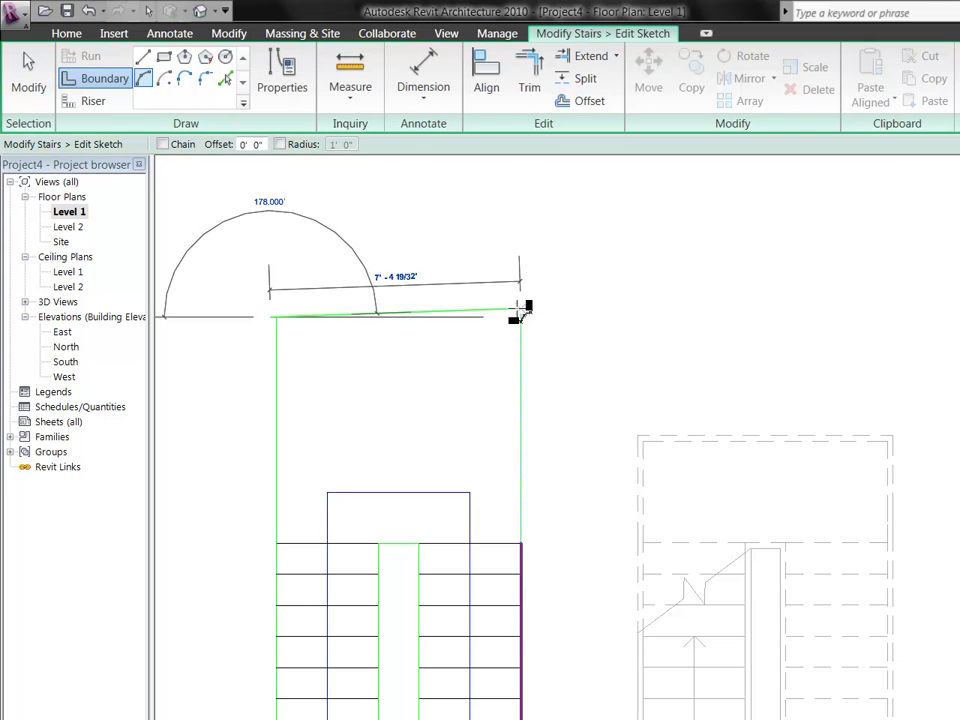
click(520, 317)
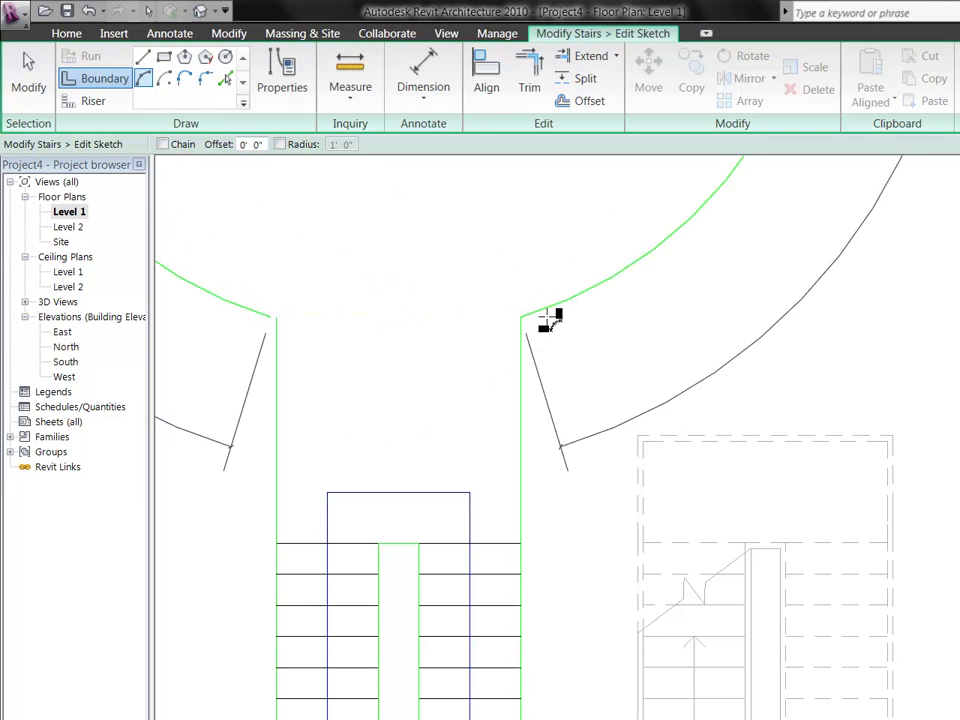
click(543, 318)
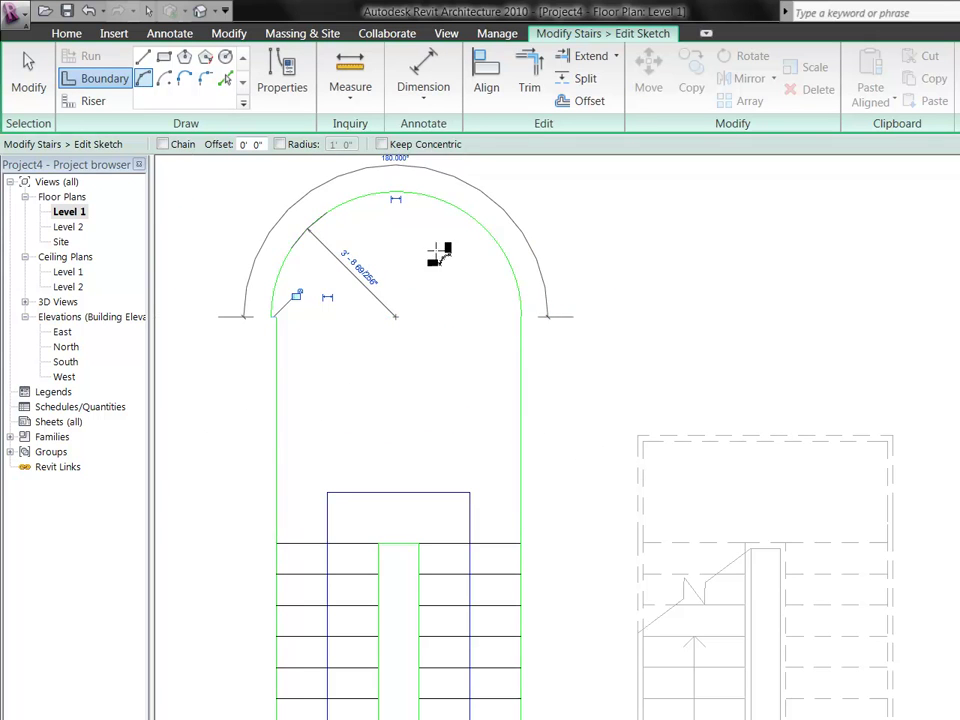
scroll(260, 318, up, 2)
scroll(300, 245, up, 1)
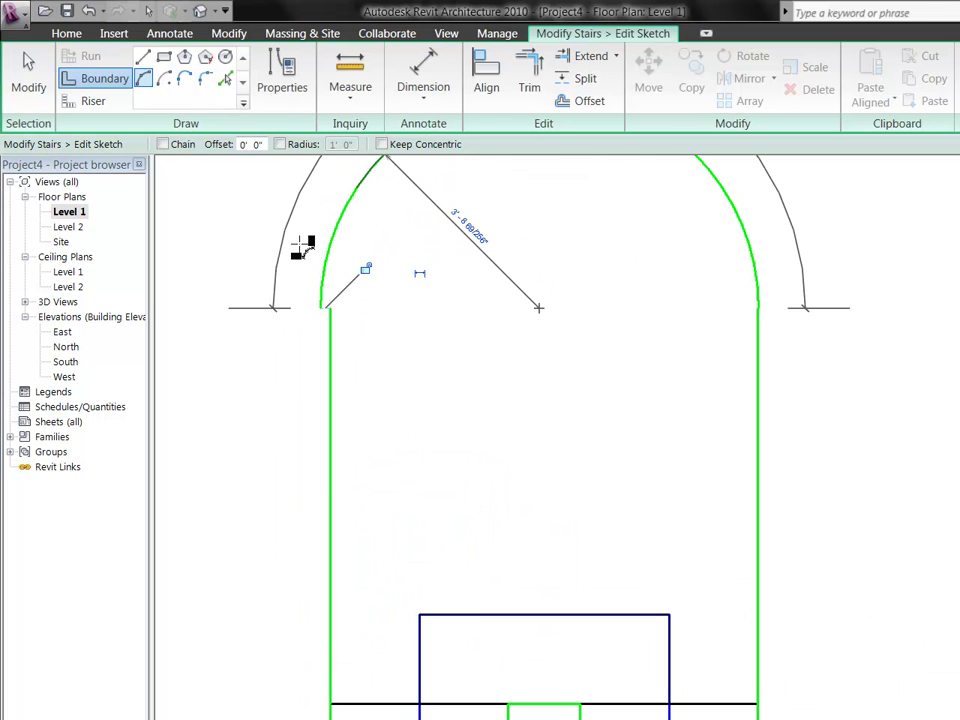
key(Escape)
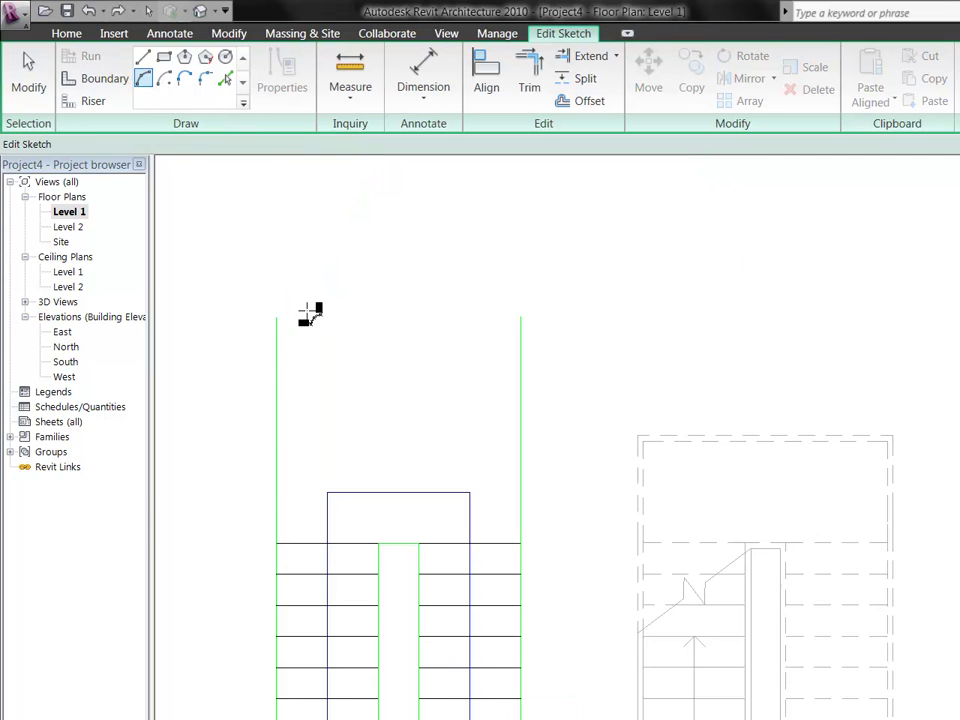
Draw a semicircular boundary arc between the left and right boundary tops
scroll(310, 314, up, 2)
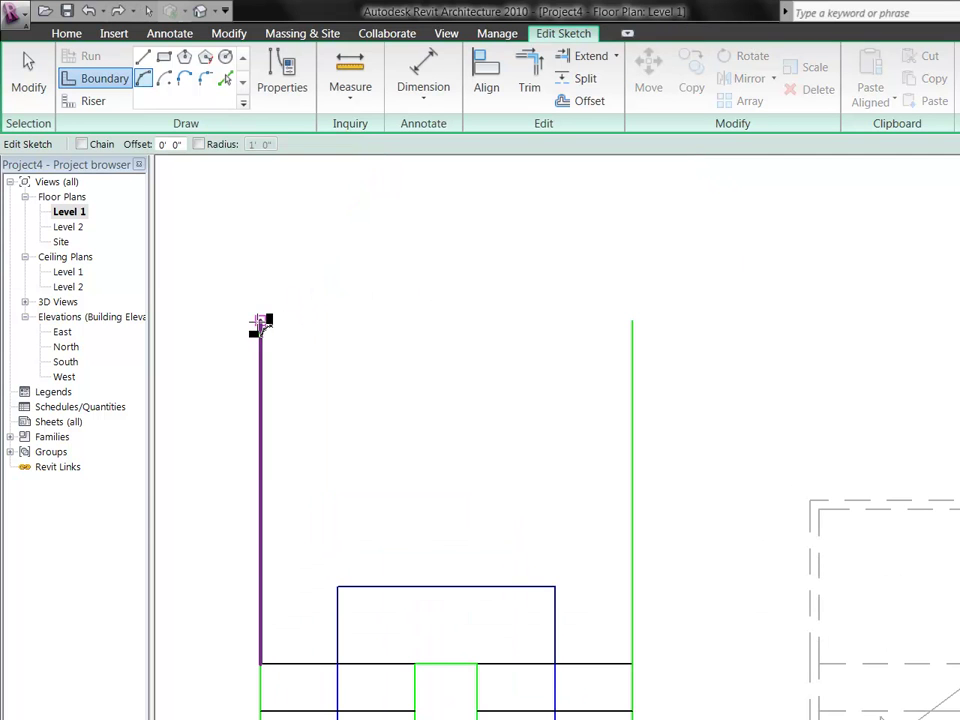
click(260, 321)
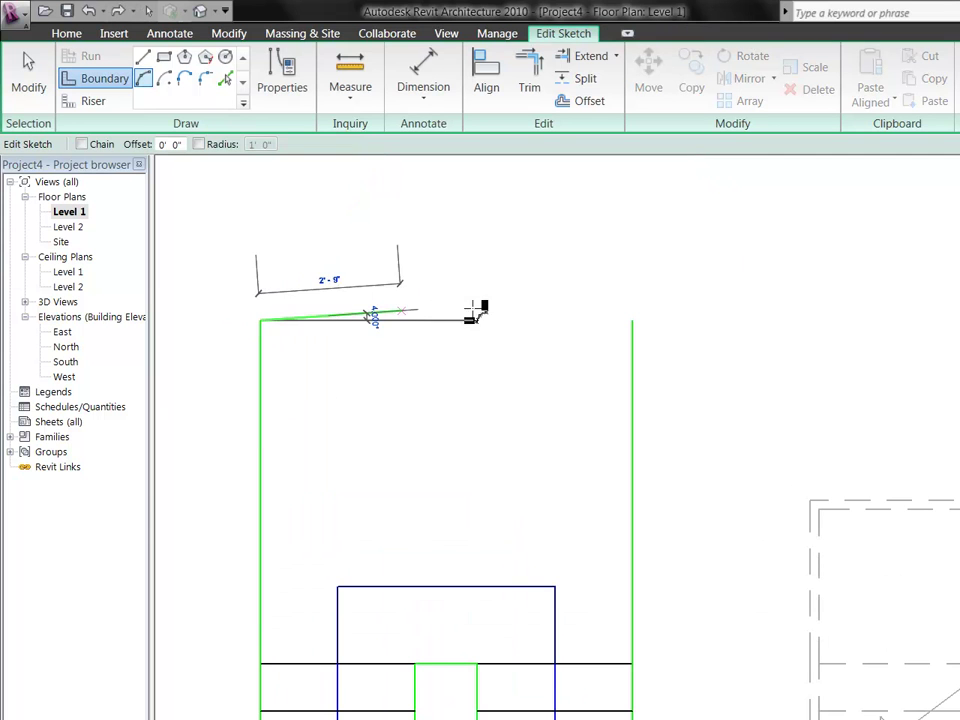
click(632, 320)
click(679, 321)
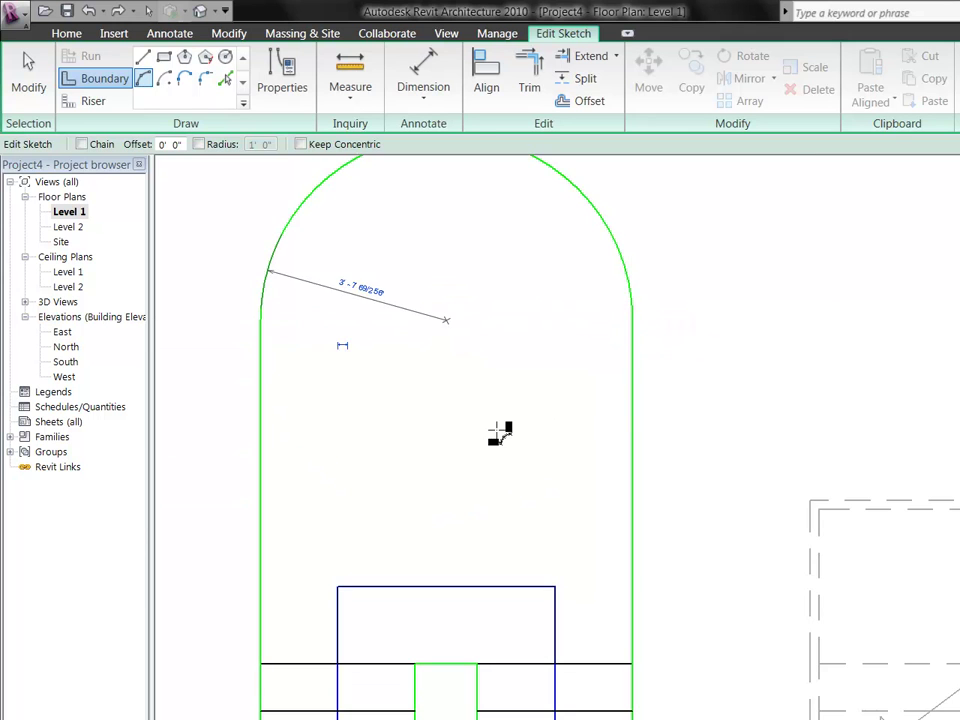
scroll(492, 430, down, 2)
click(28, 68)
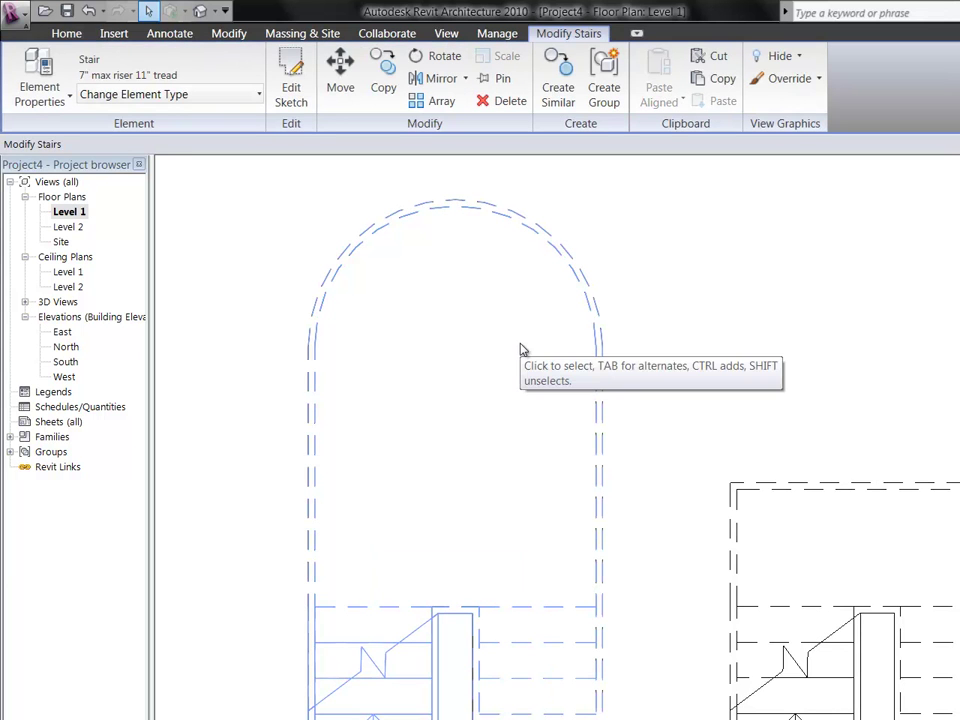
click(201, 12)
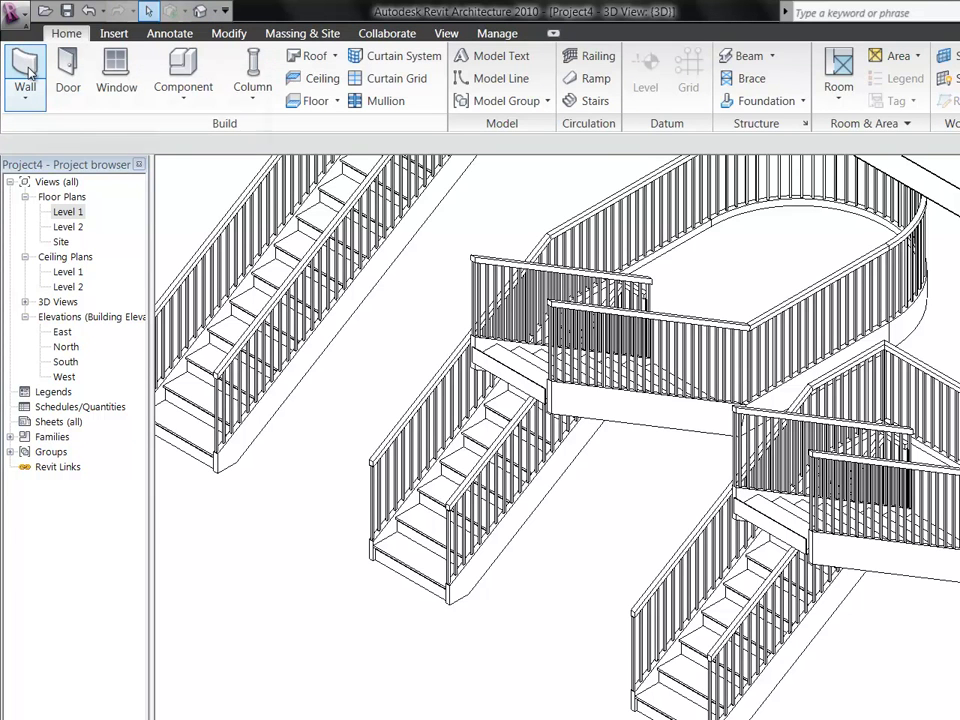
double_click(64, 210)
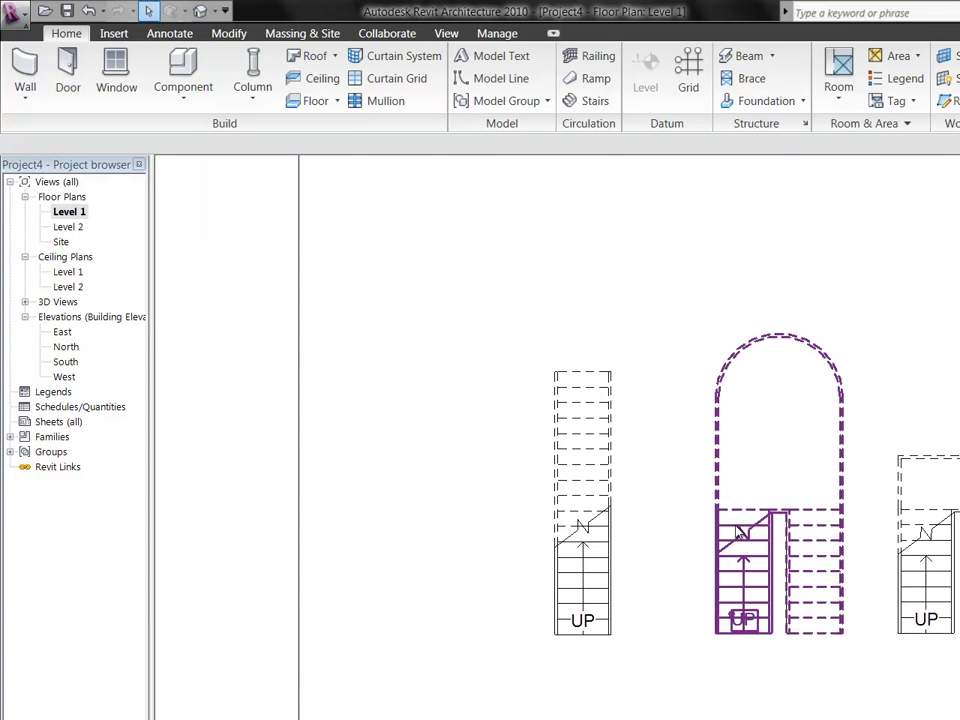
scroll(635, 597, up, 1)
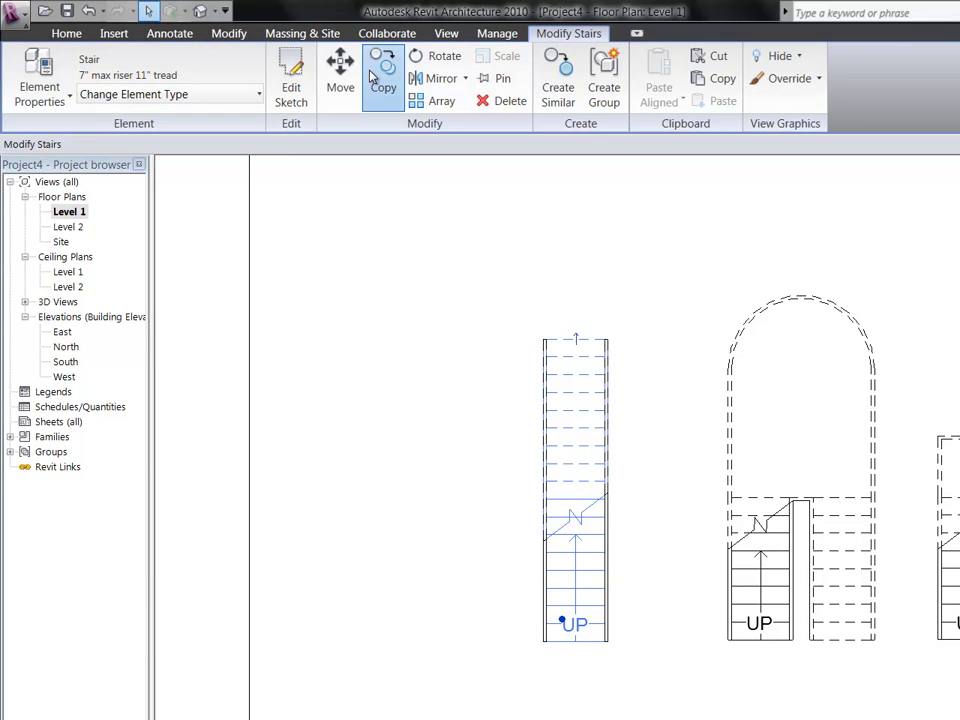
Copy the straight stair to the left using its lower end as base point
click(383, 80)
click(562, 624)
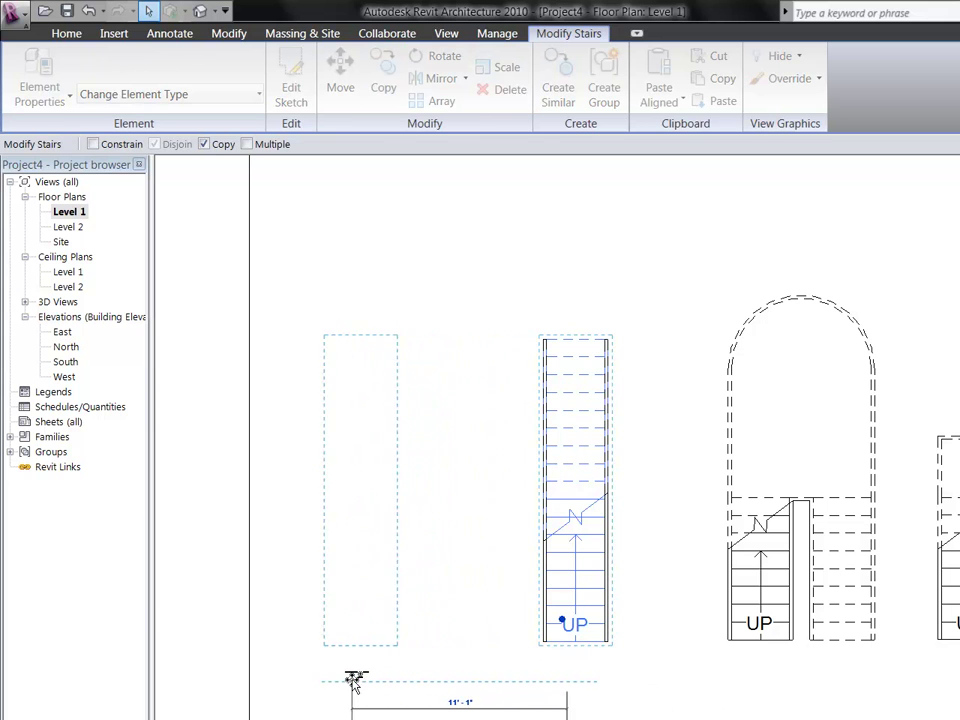
click(478, 668)
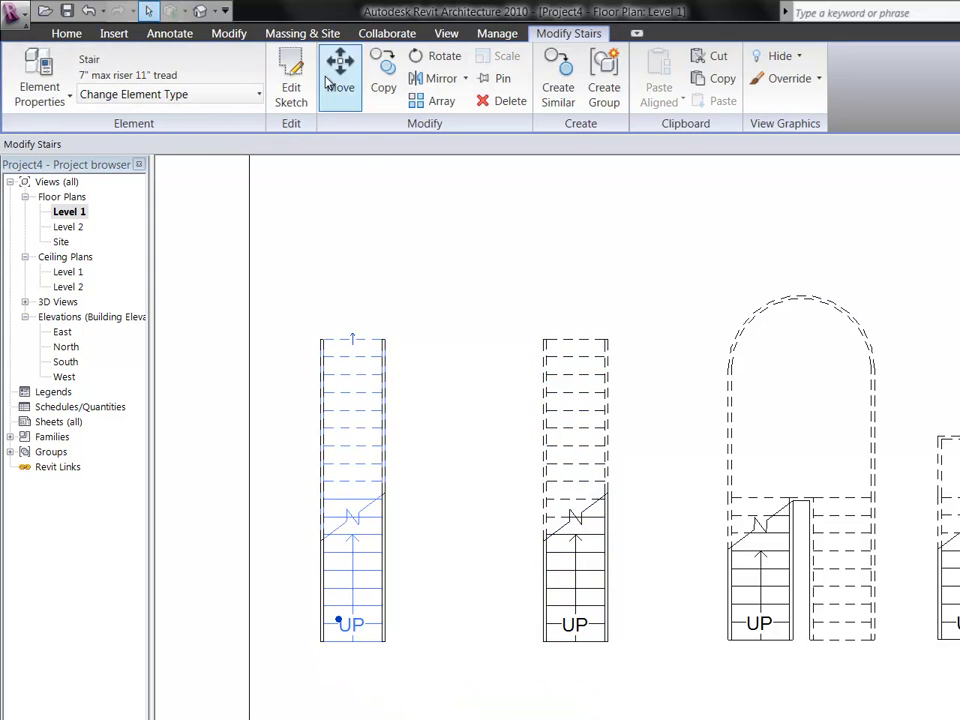
click(258, 386)
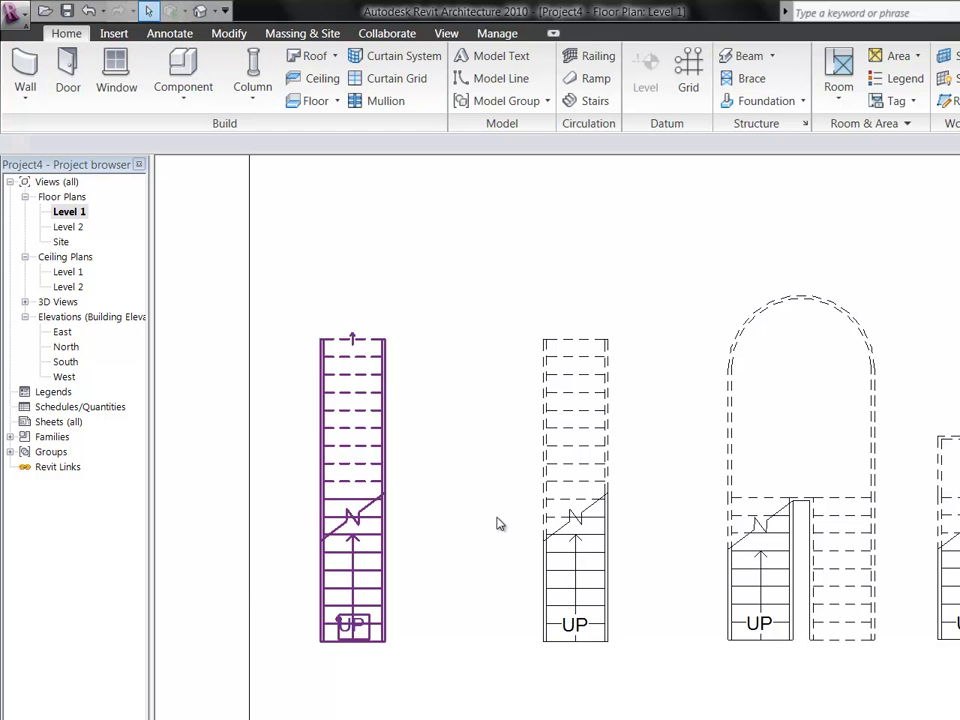
Open the copy's sketch and splay both side boundaries outward at the bottom
click(373, 545)
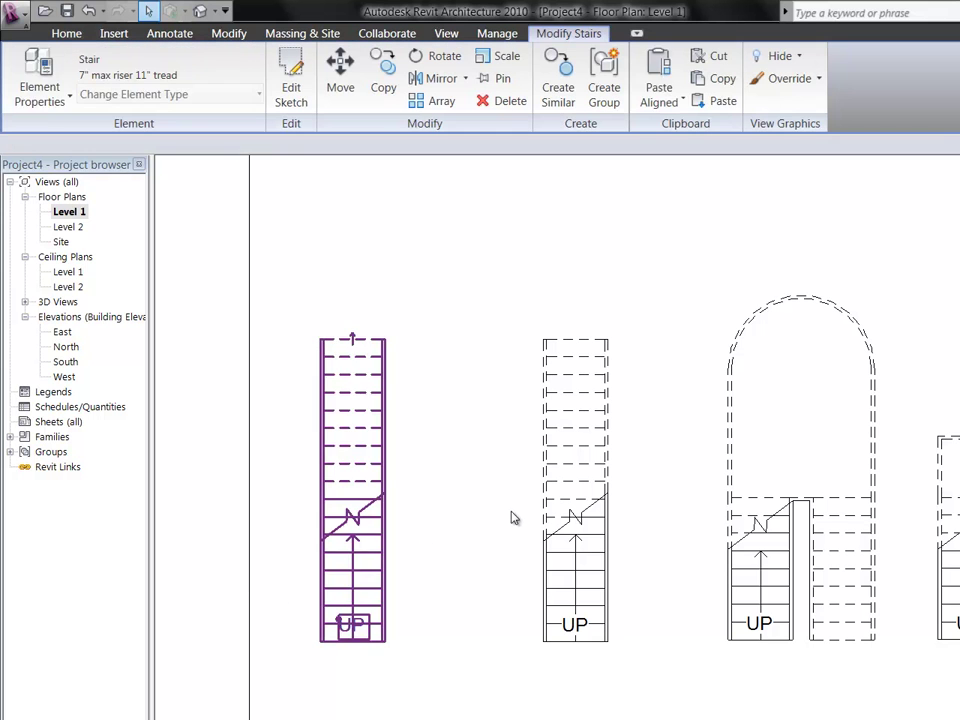
click(291, 90)
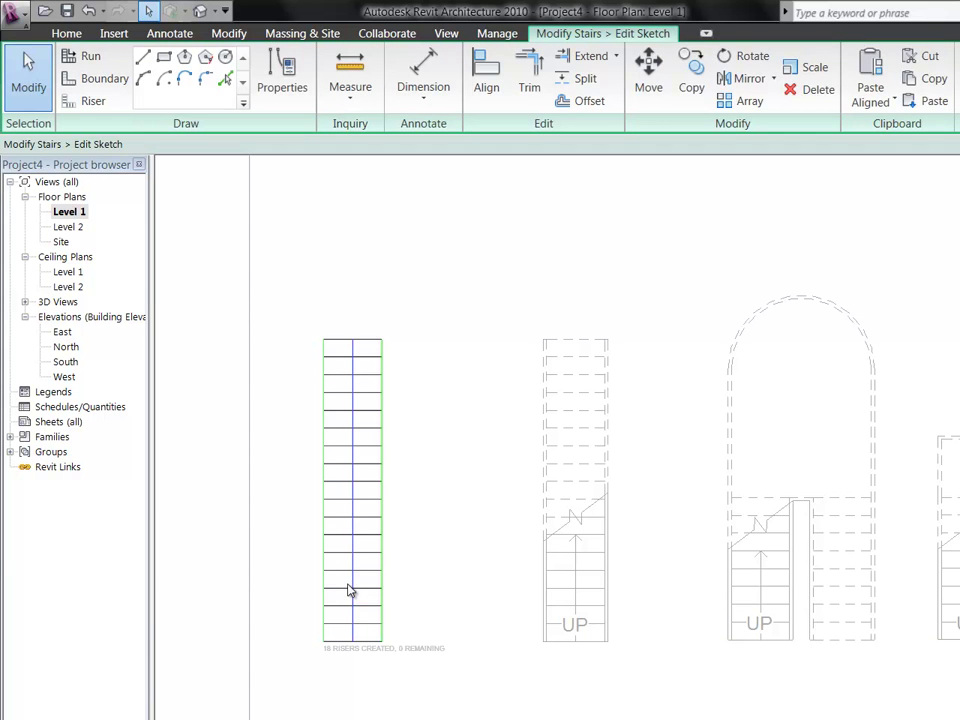
click(382, 612)
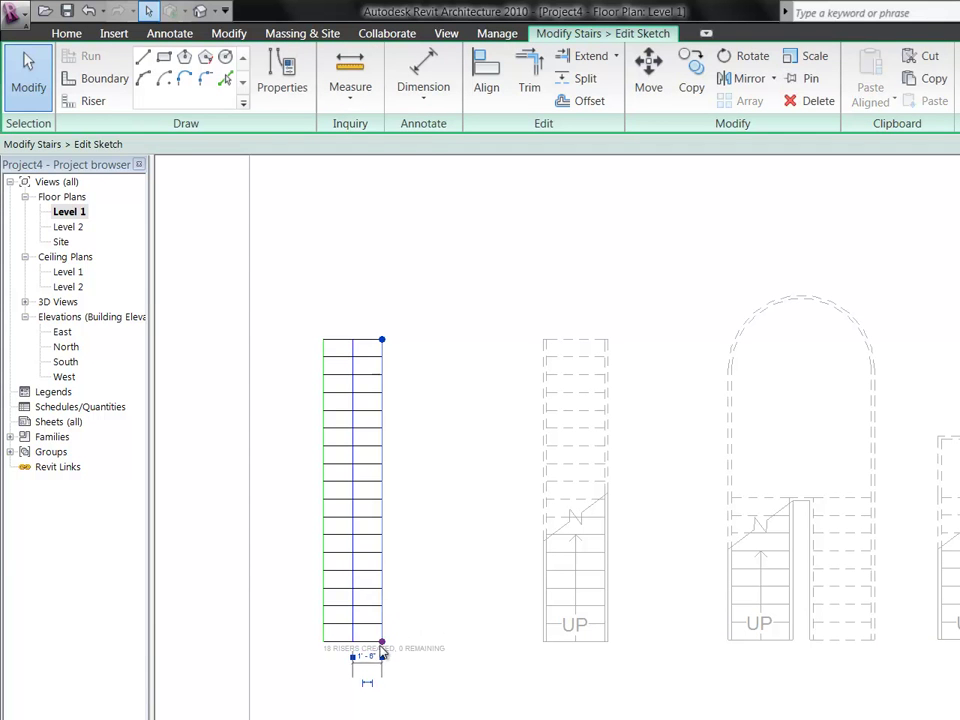
drag(381, 645, 456, 641)
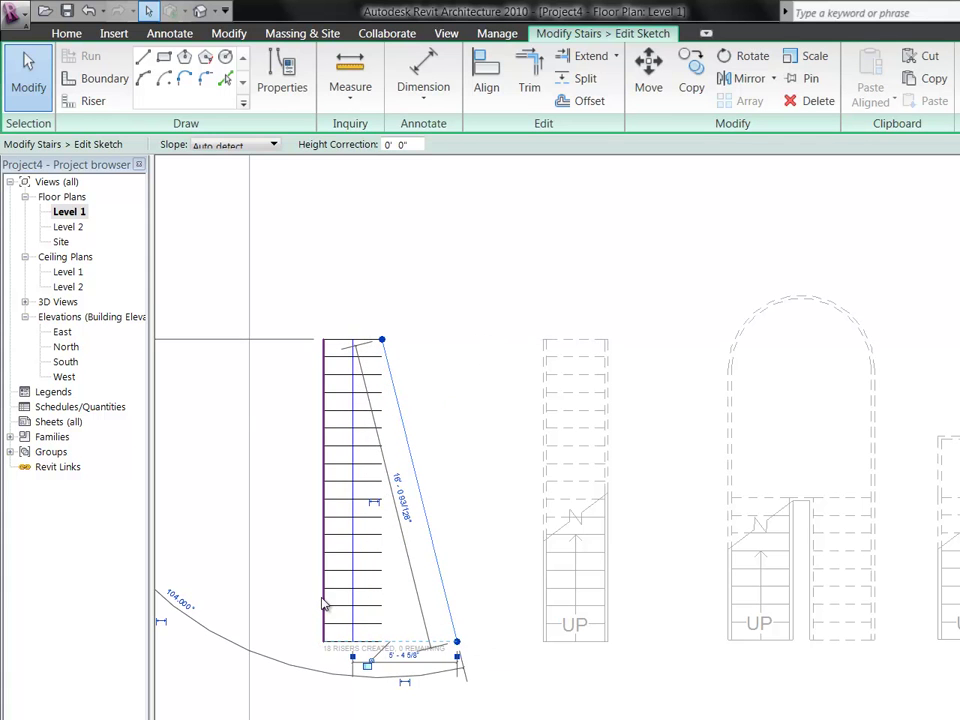
click(325, 630)
drag(325, 638, 259, 642)
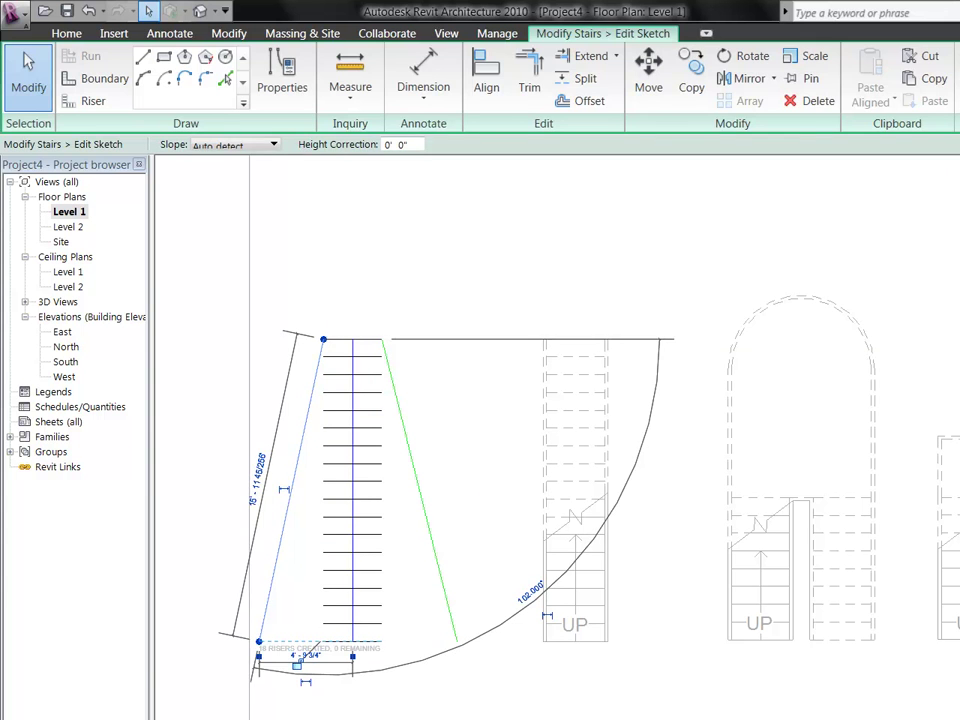
Finish the tapered stair sketch and inspect the result in 3D
click(911, 332)
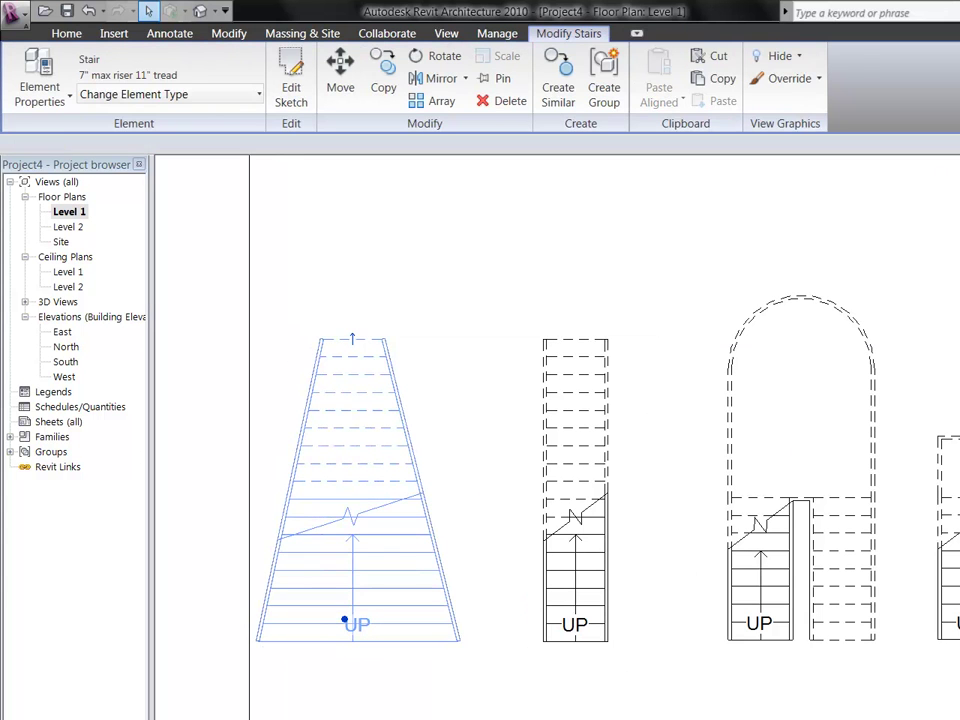
key(Escape)
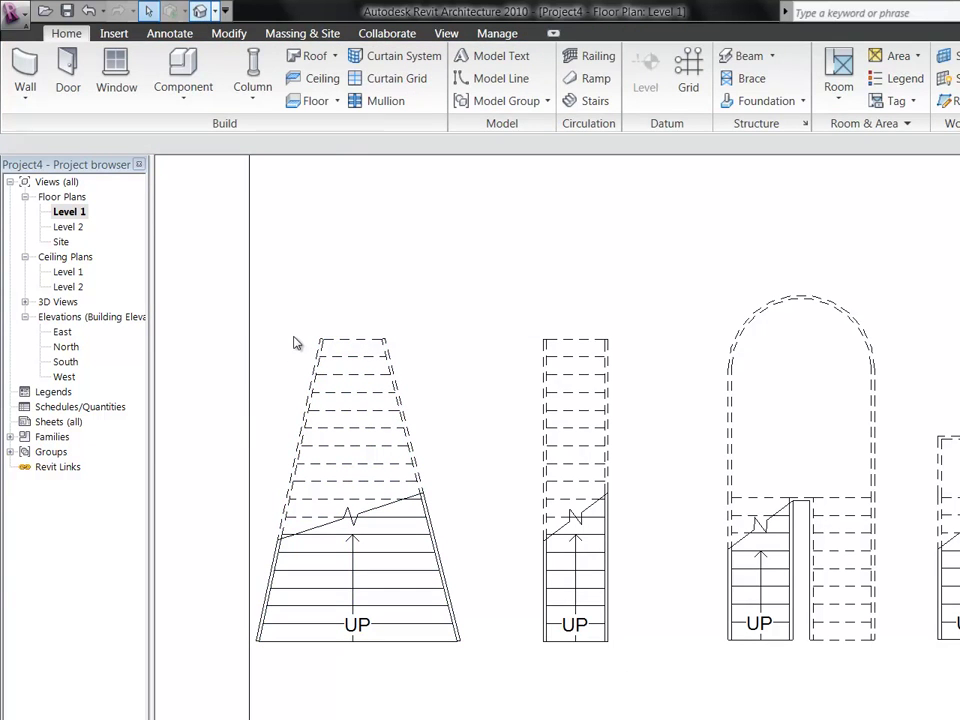
scroll(868, 560, down, 5)
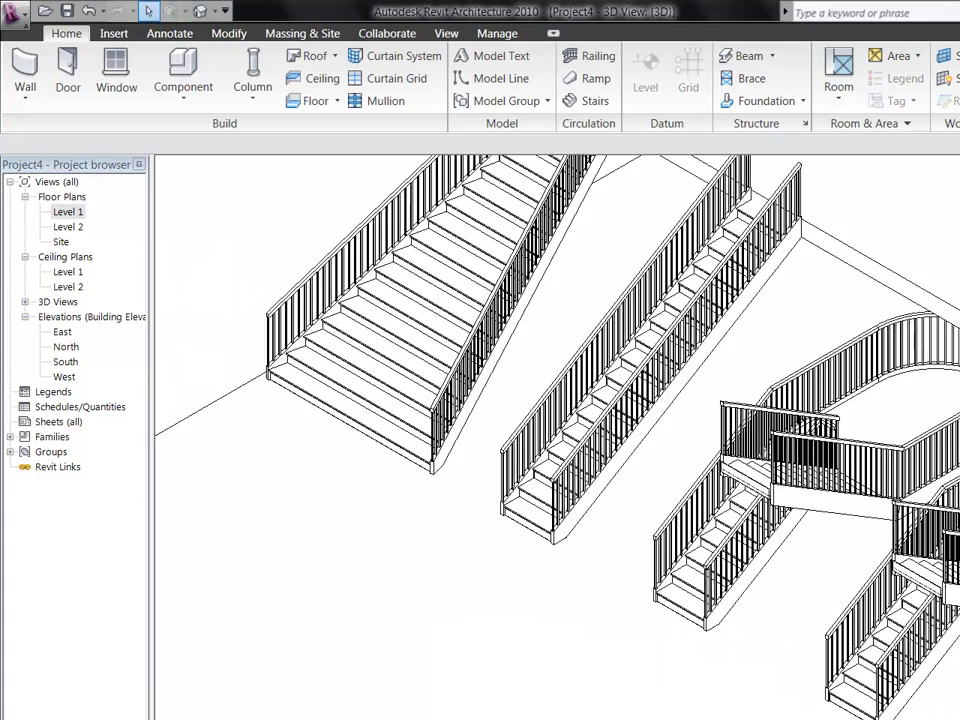
scroll(242, 463, down, 3)
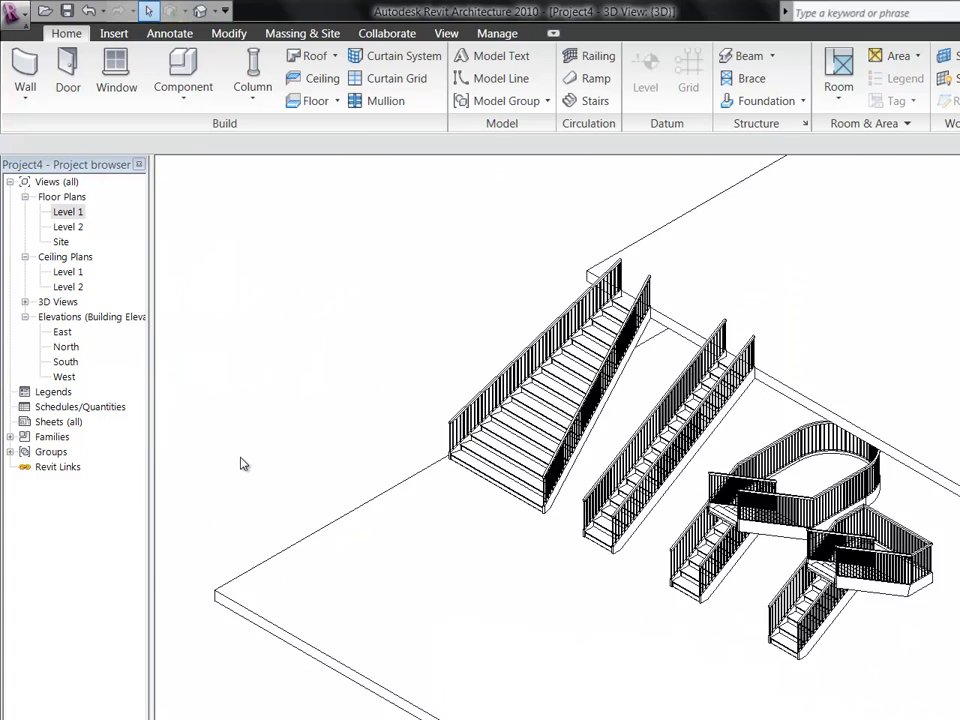
scroll(955, 553, up, 1)
scroll(955, 553, up, 1)
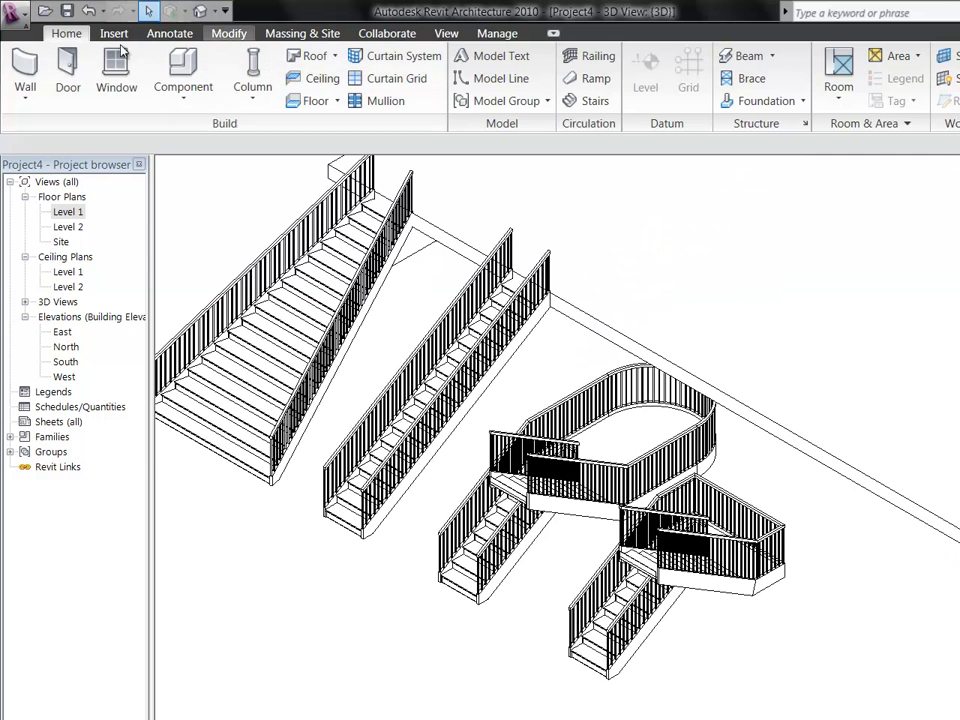
Reopen the Level 1 plan and pan to the two right-hand stairs
click(66, 212)
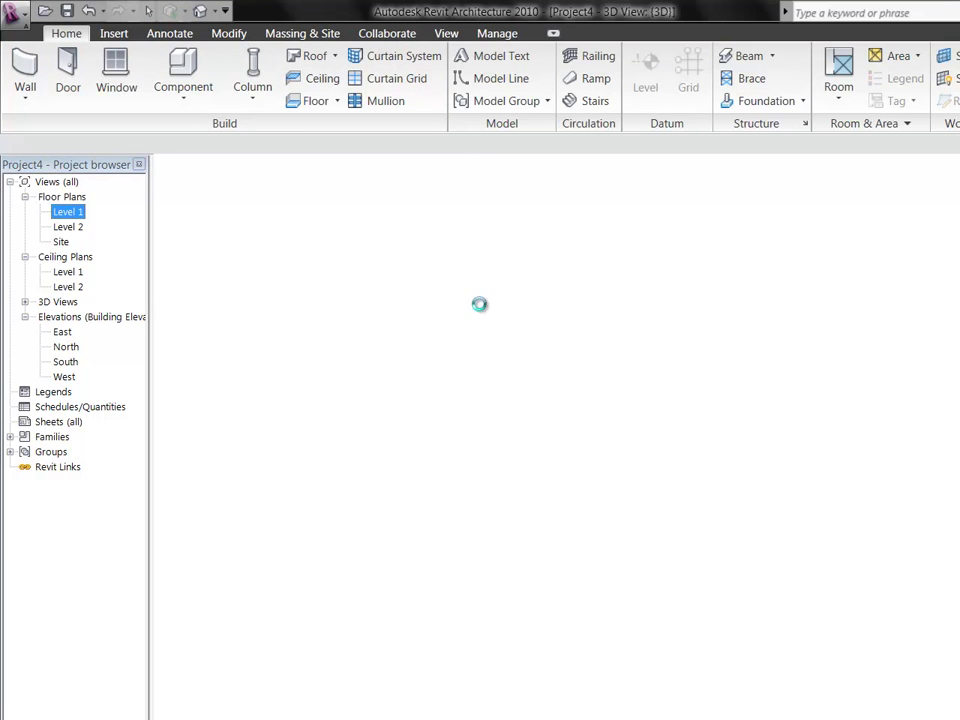
scroll(236, 457, down, 1)
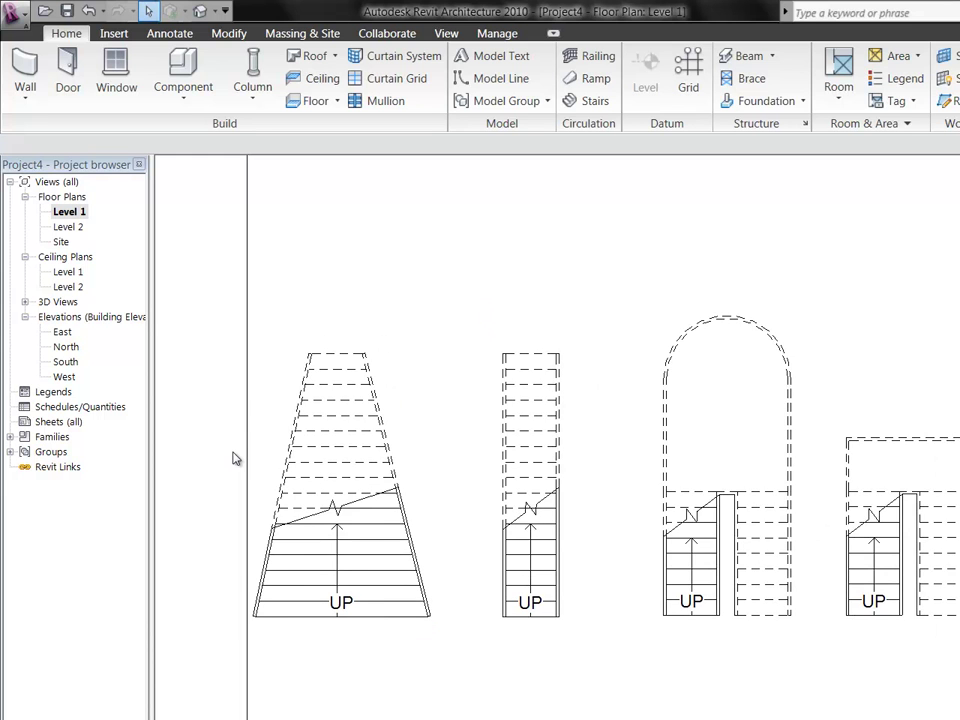
scroll(233, 458, down, 1)
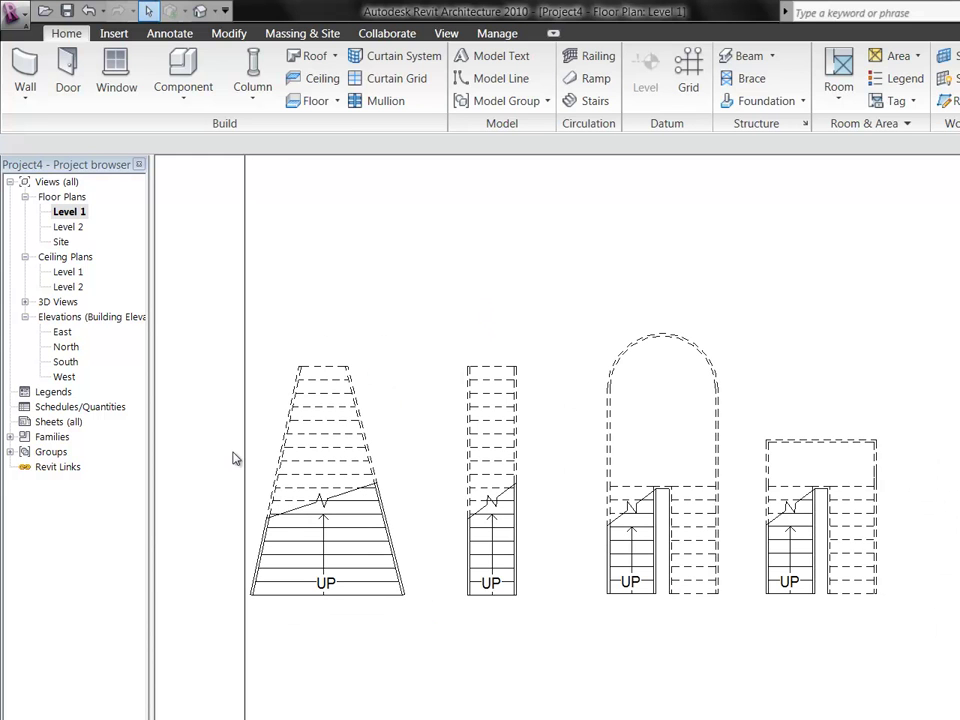
middle_drag(664, 520, 258, 525)
scroll(258, 525, up, 3)
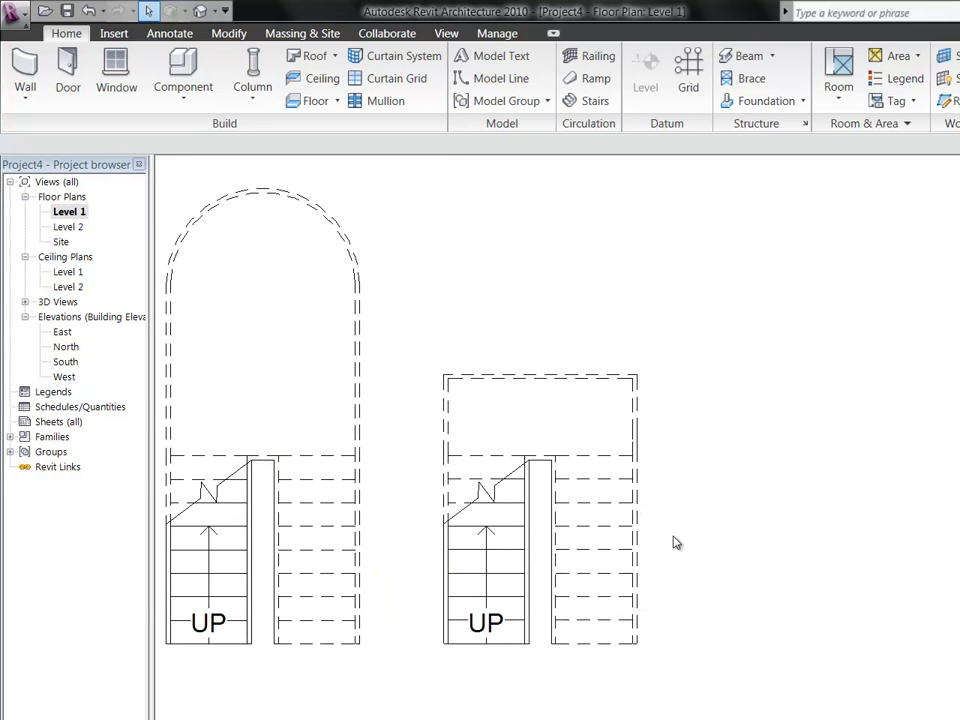
Create a stair with a 9-riser straight run, a landing and an angled second run
click(591, 100)
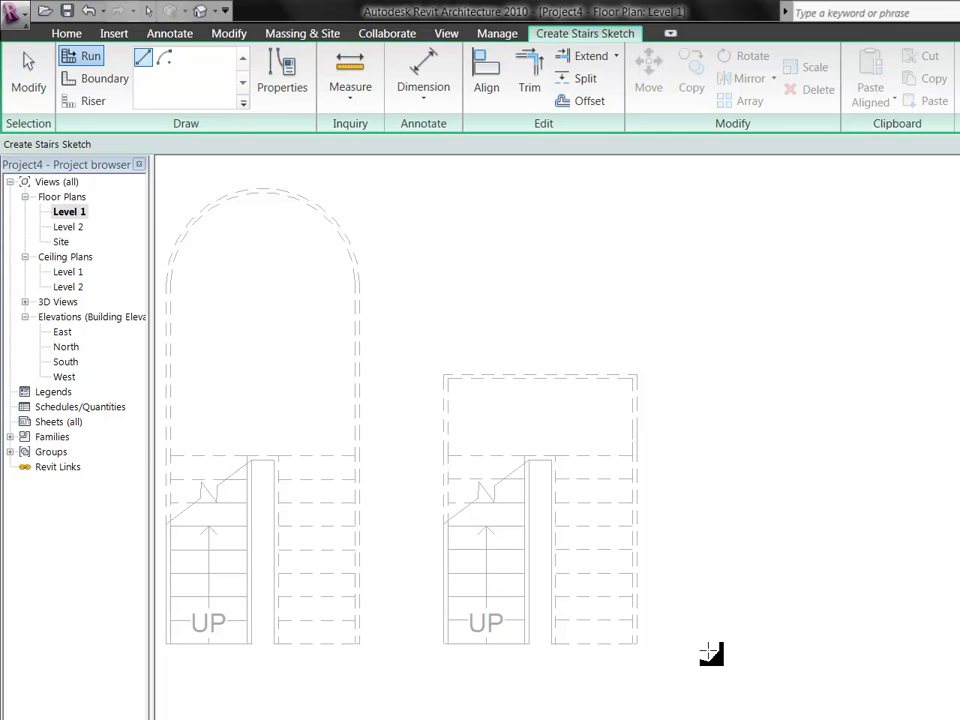
click(797, 639)
click(797, 452)
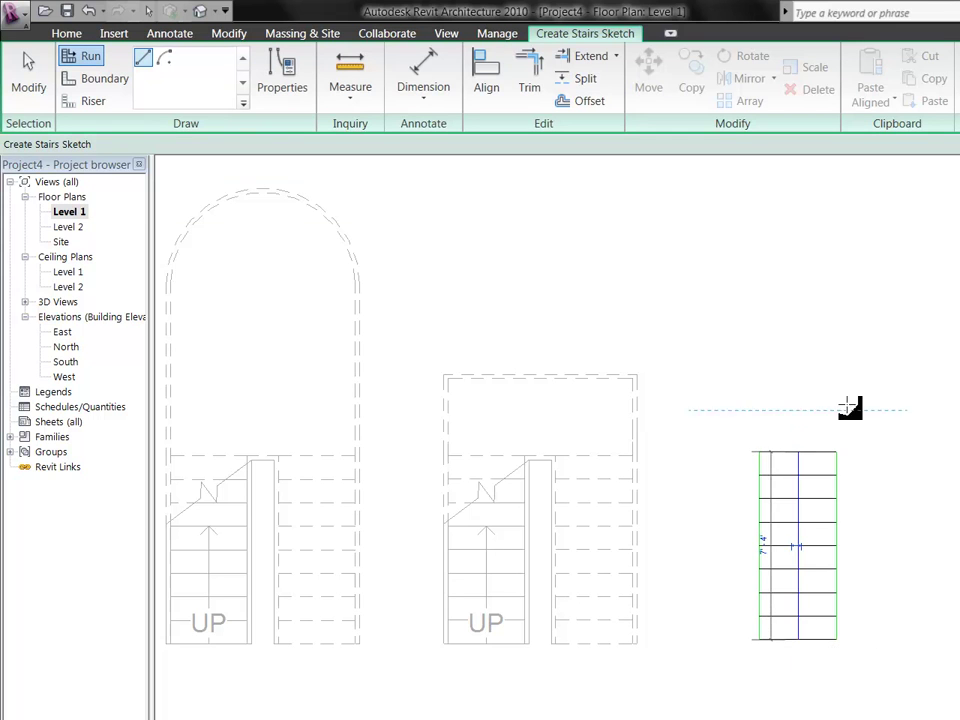
scroll(585, 681, down, 2)
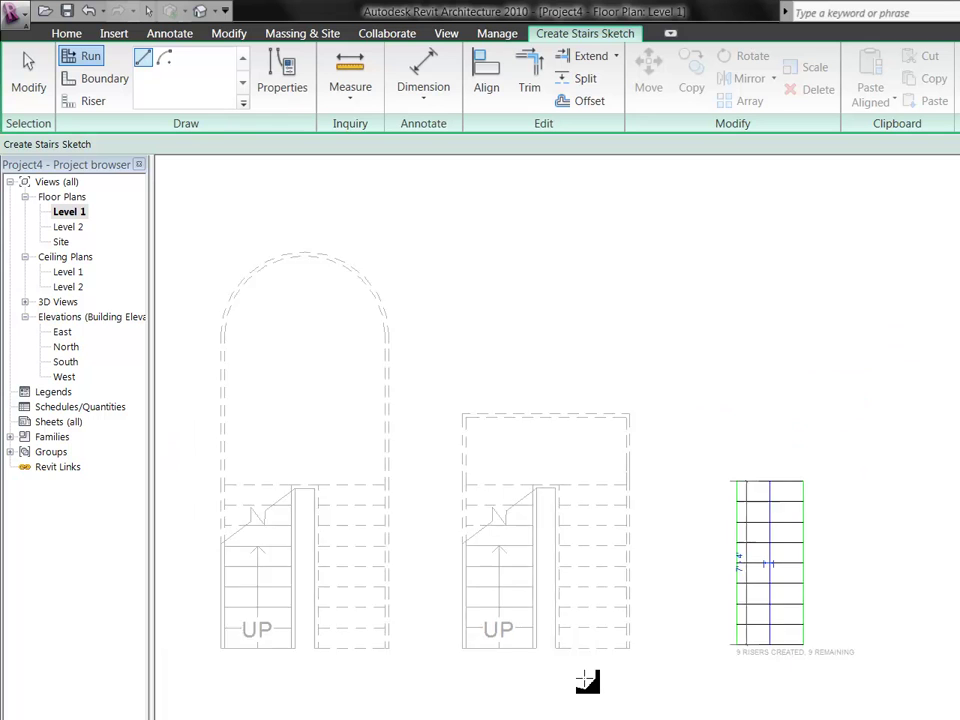
click(819, 390)
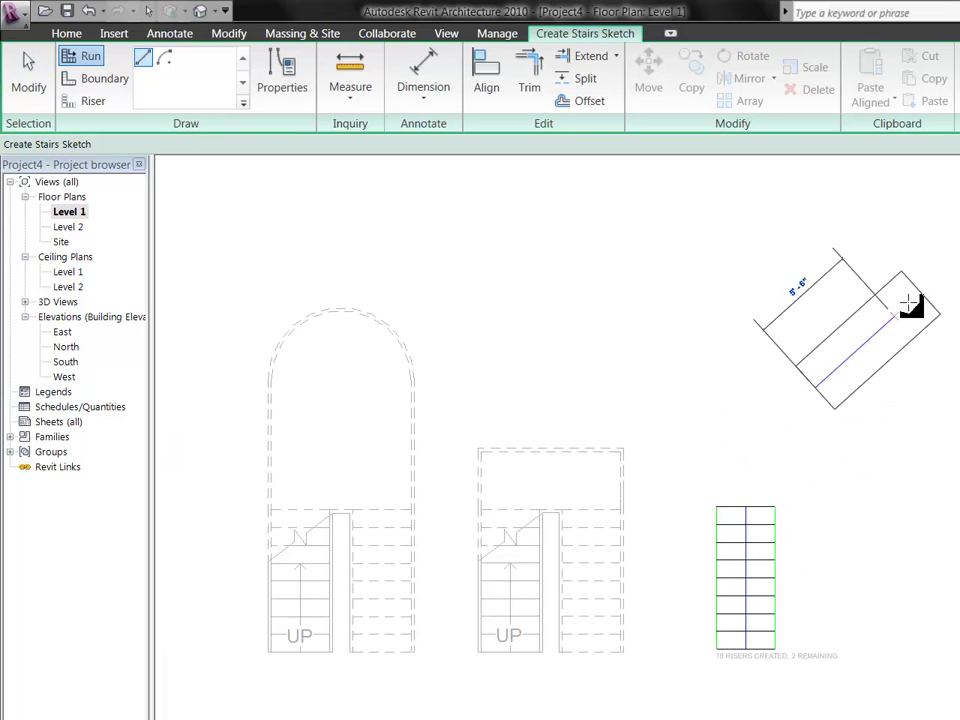
click(940, 258)
key(Escape)
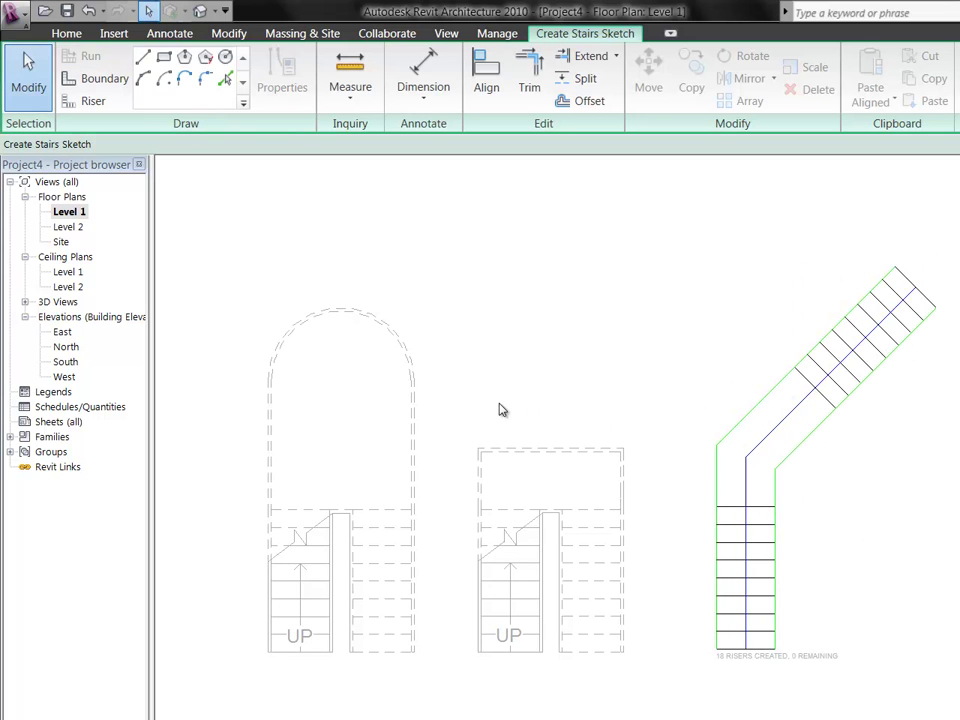
scroll(449, 441, down, 1)
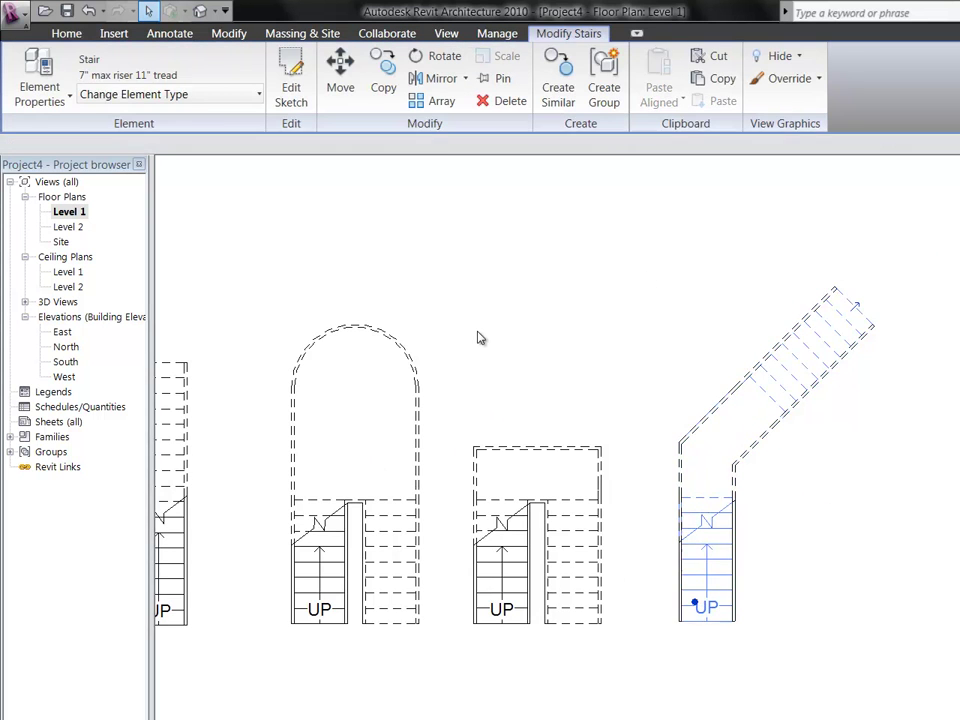
click(478, 340)
scroll(478, 340, down, 4)
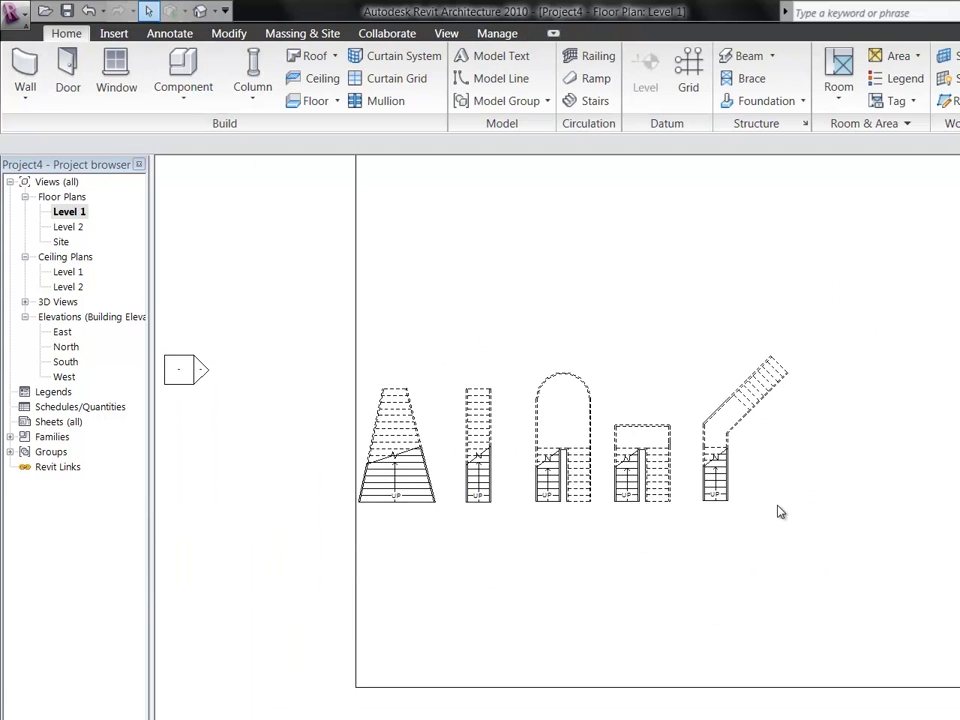
scroll(781, 511, up, 2)
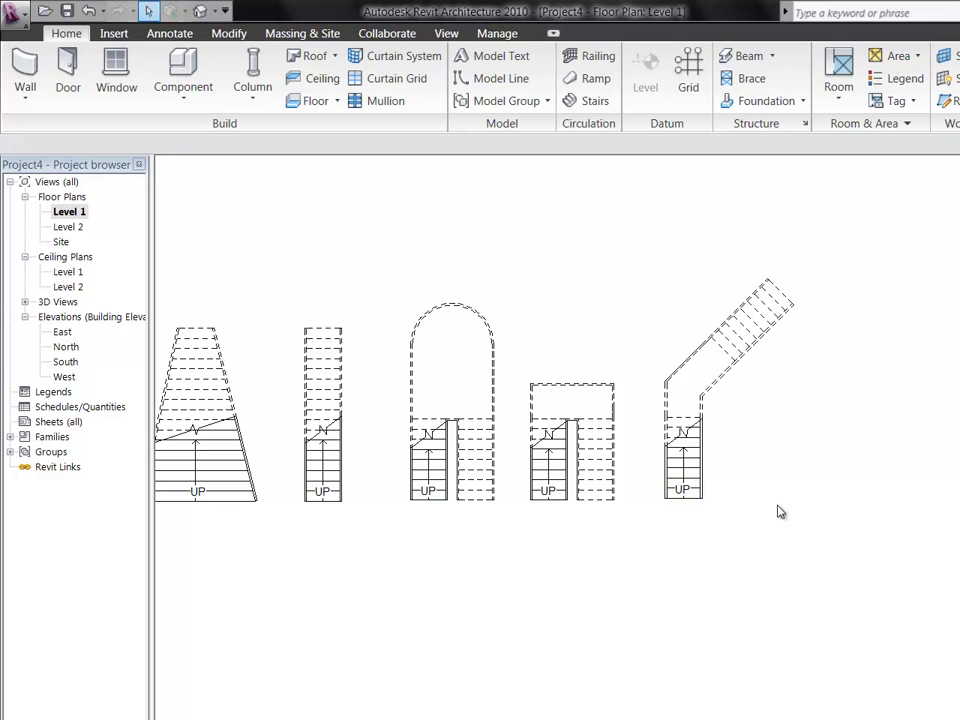
scroll(760, 535, down, 2)
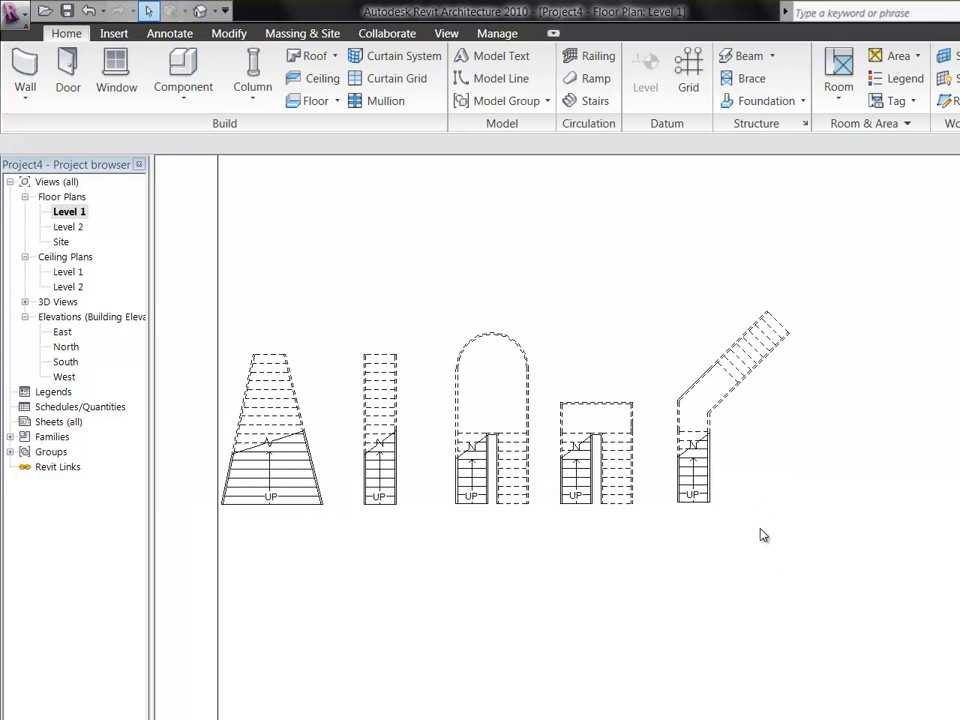
scroll(166, 486, down, 1)
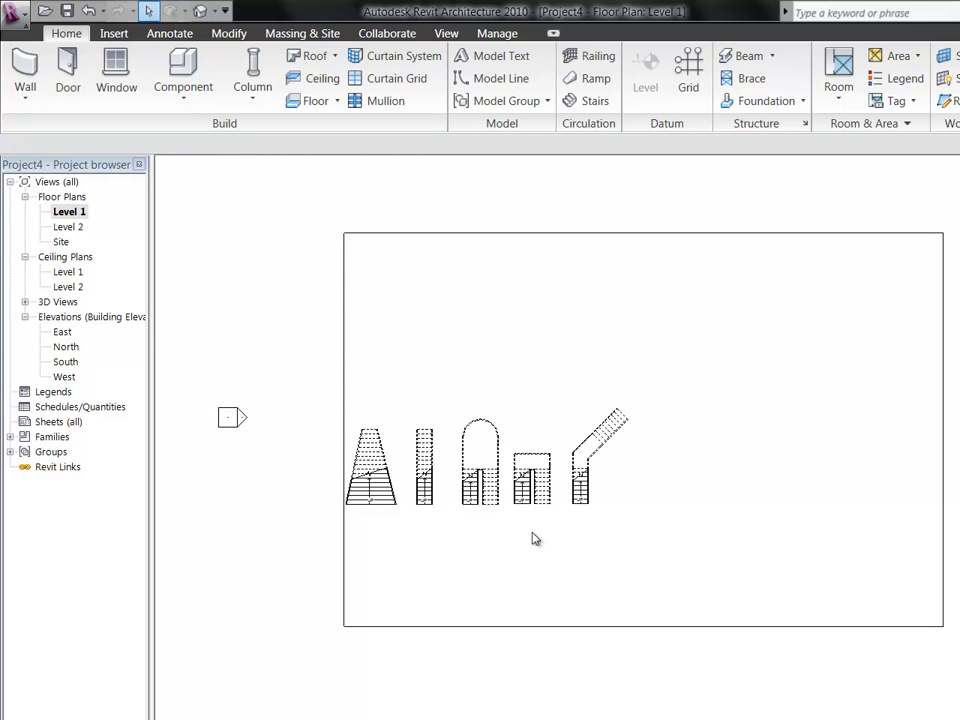
scroll(375, 399, up, 2)
scroll(579, 444, up, 2)
scroll(754, 488, up, 1)
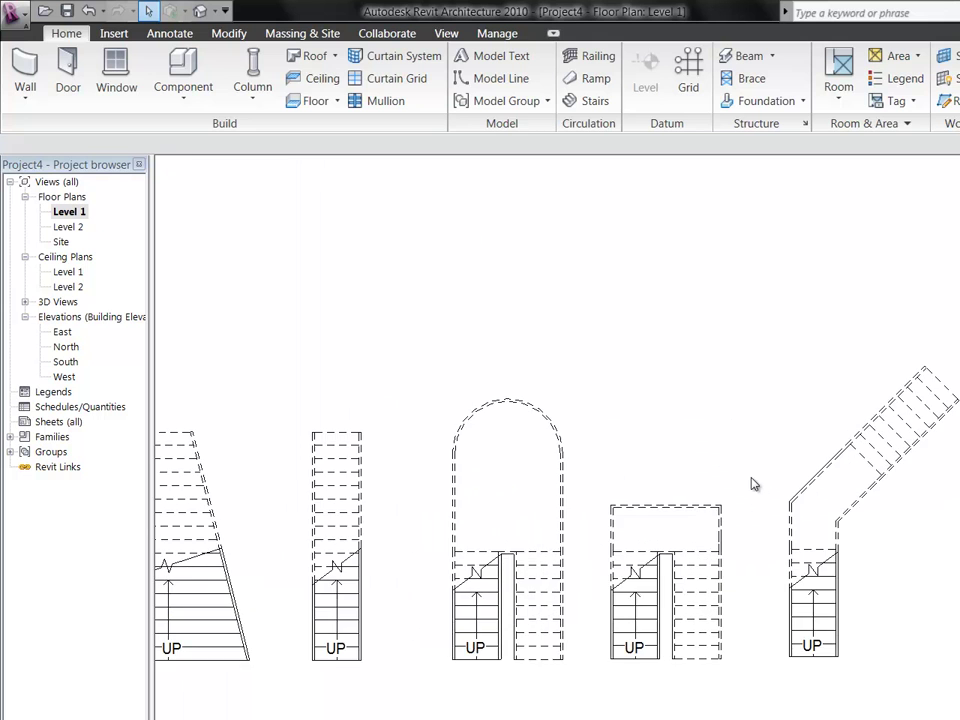
middle_drag(752, 484, 514, 487)
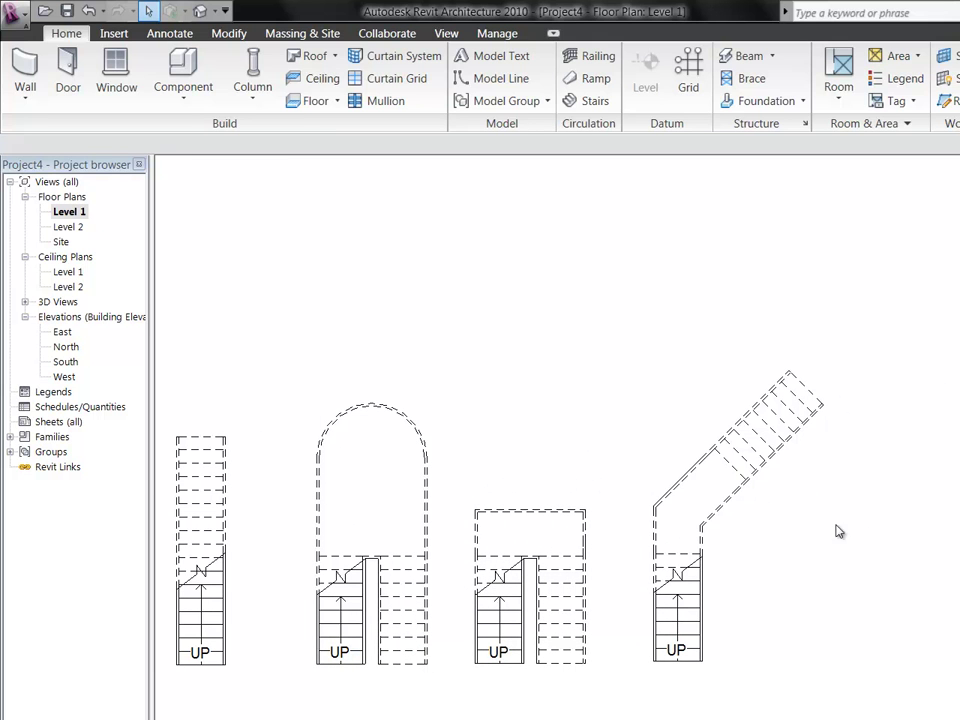
Start a new stair sketch with the Center-ends Arc run option and place the arc's centre
click(600, 102)
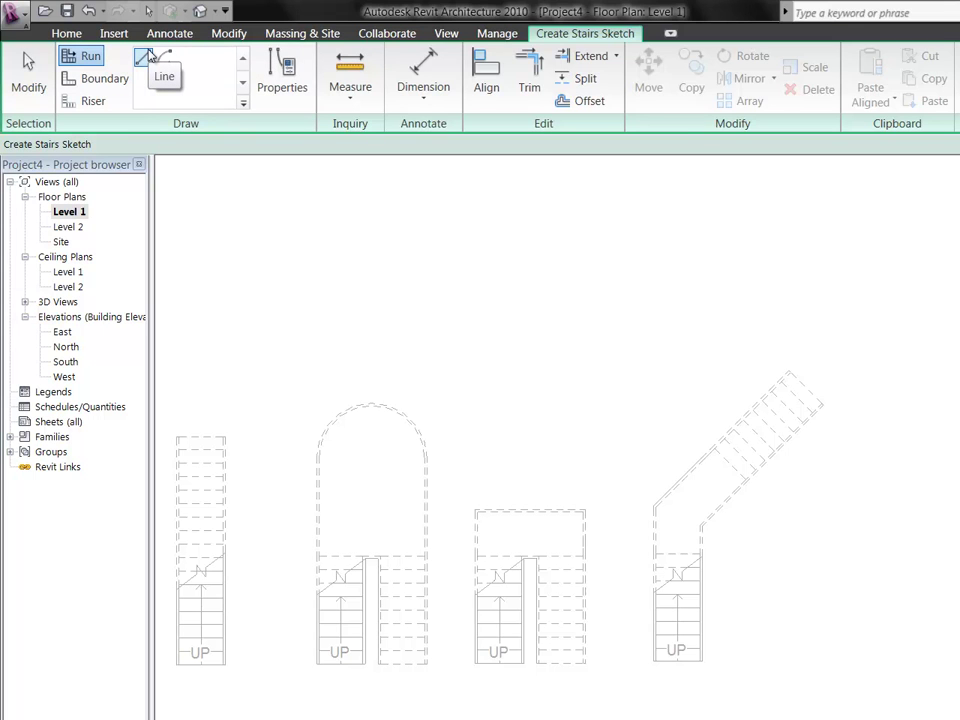
click(164, 58)
scroll(430, 578, up, 1)
scroll(165, 463, down, 1)
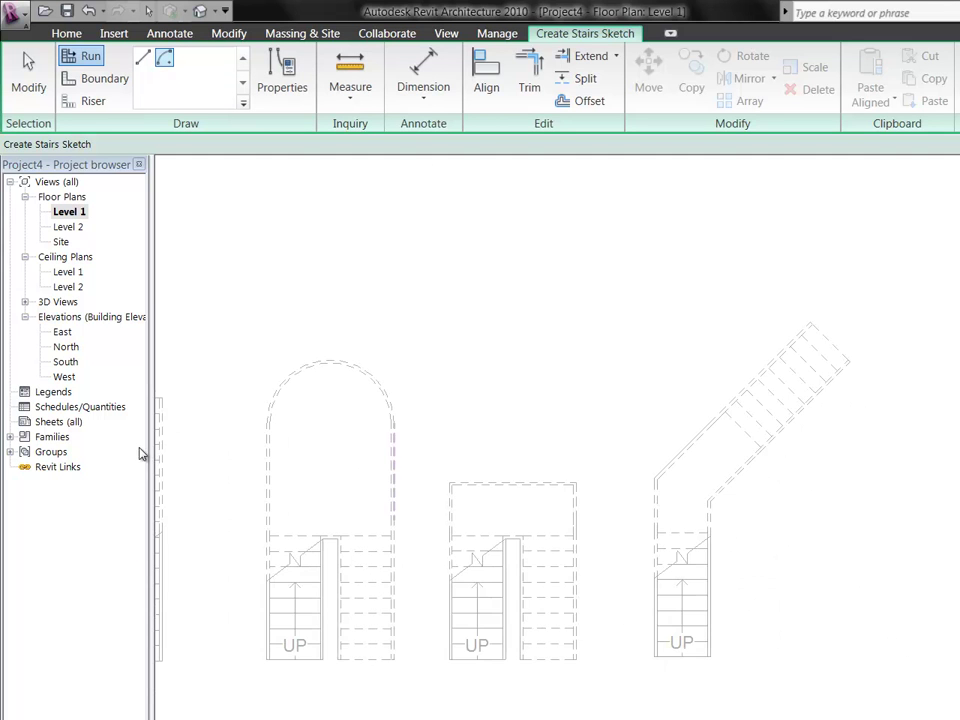
scroll(926, 617, up, 2)
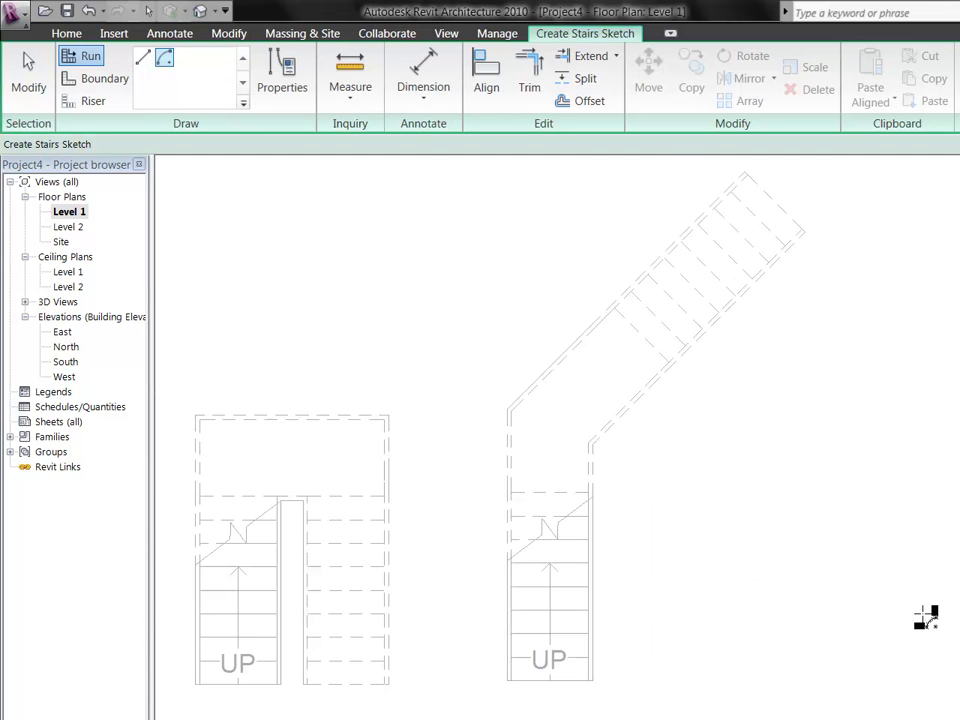
click(748, 576)
scroll(769, 589, up, 2)
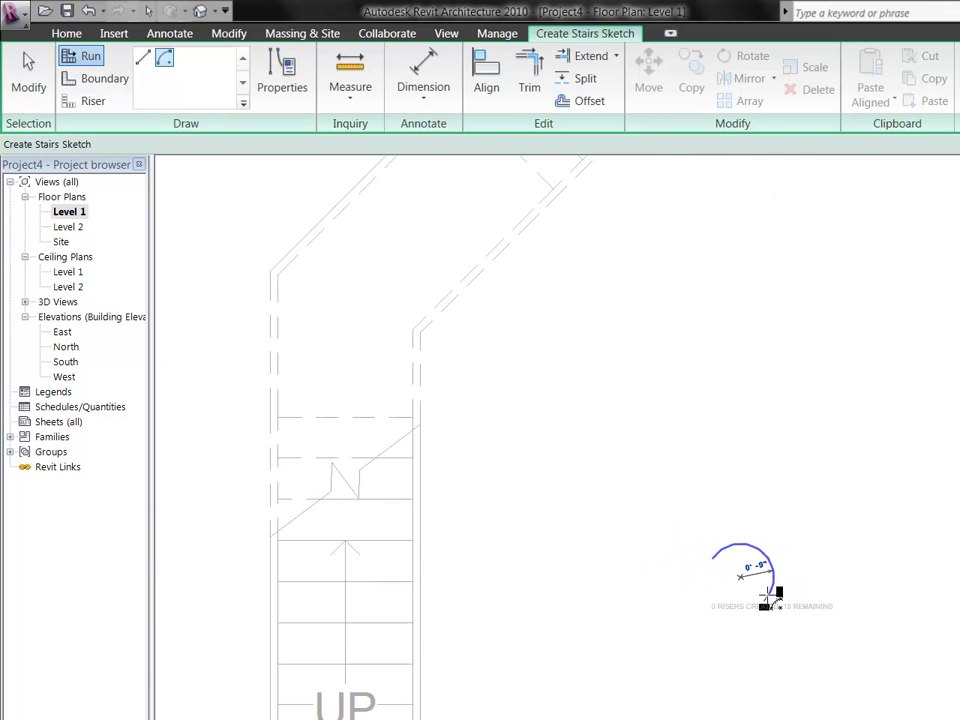
scroll(790, 591, up, 1)
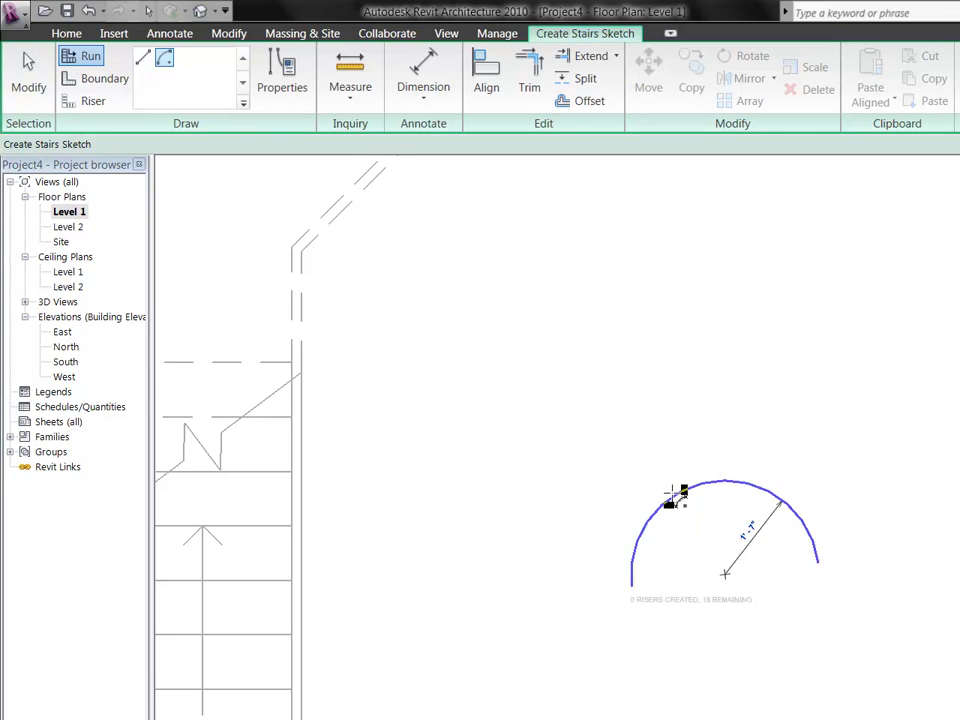
Set the radius and start point, then sweep the curved run to end after all 18 risers
click(904, 494)
click(838, 516)
scroll(788, 510, down, 4)
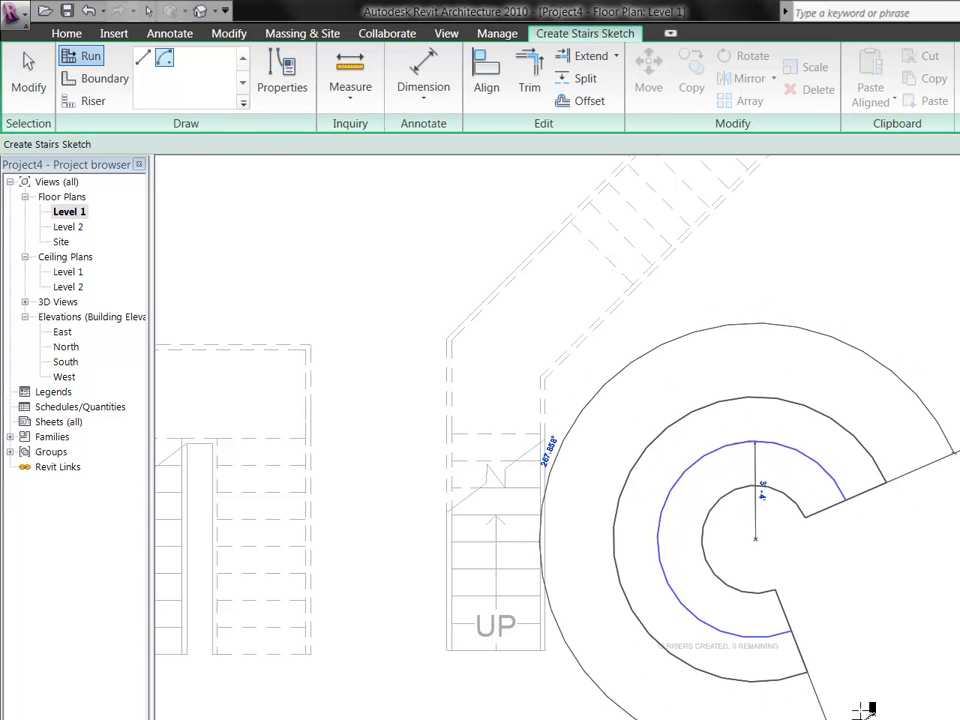
click(906, 708)
key(Escape)
scroll(306, 411, down, 1)
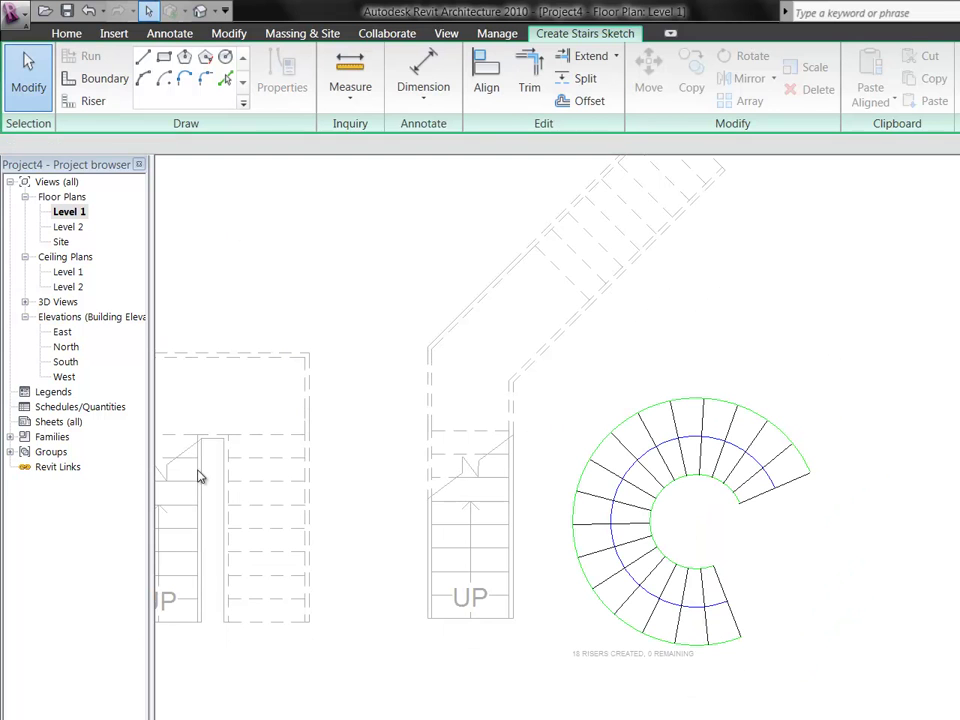
Place a new centre, enter 5', sweep an 18-riser near-full-circle run and finish the spiral stair
scroll(40, 338, down, 1)
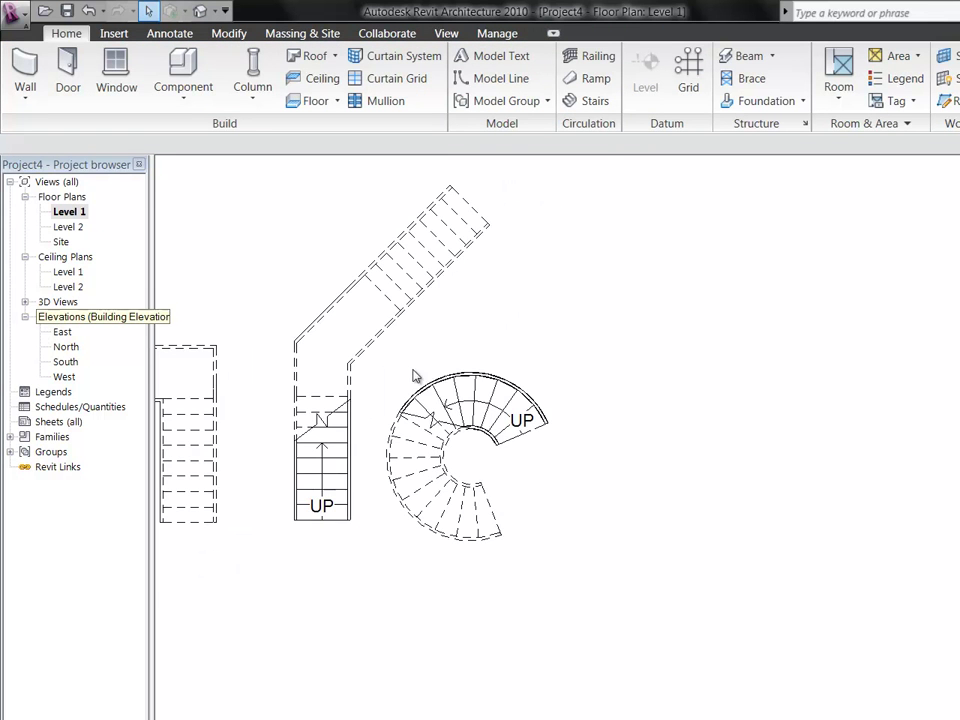
scroll(645, 375, up, 1)
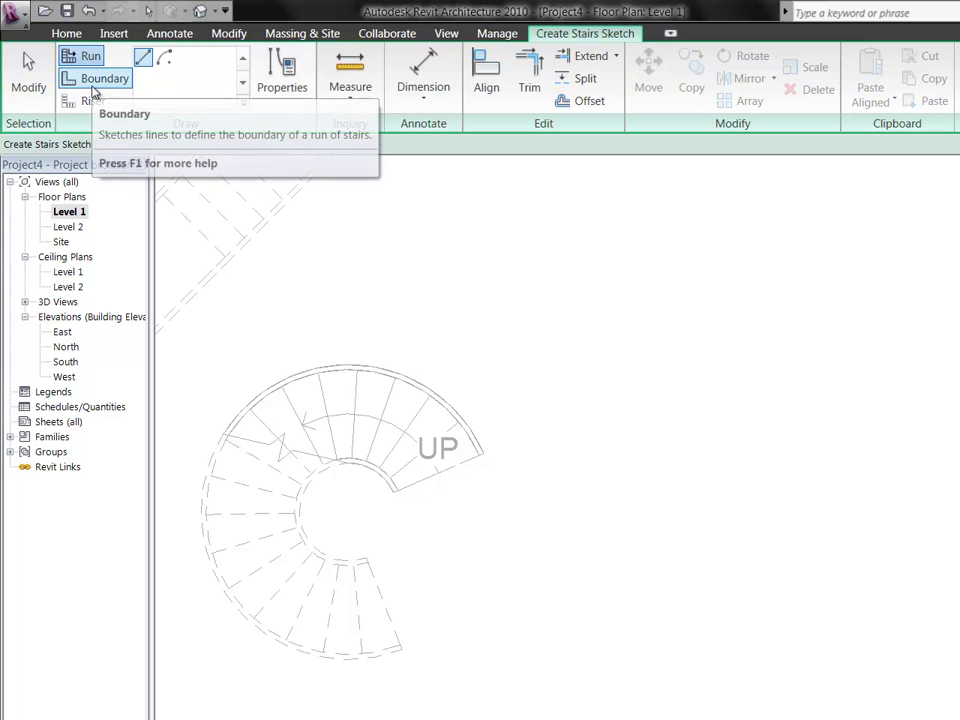
scroll(640, 428, up, 3)
click(668, 404)
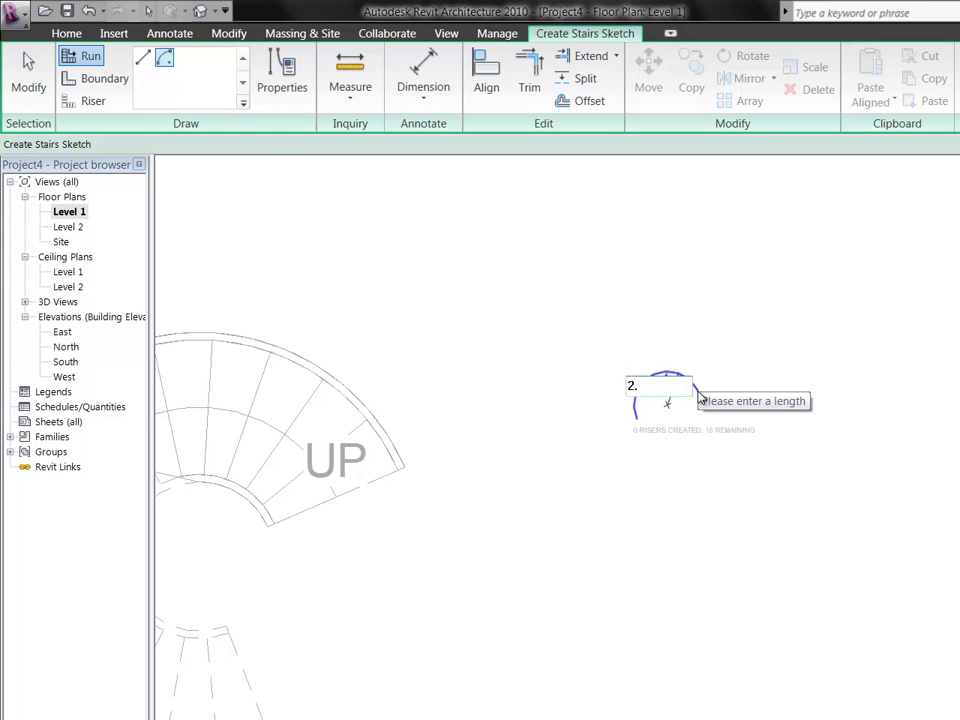
text(5')
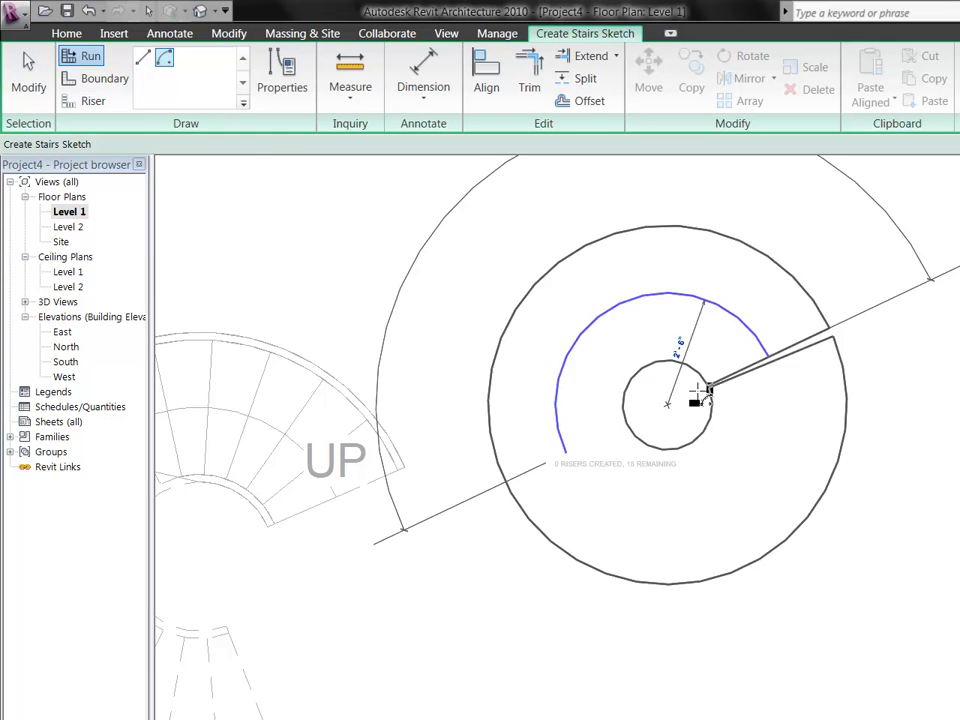
scroll(597, 475, down, 2)
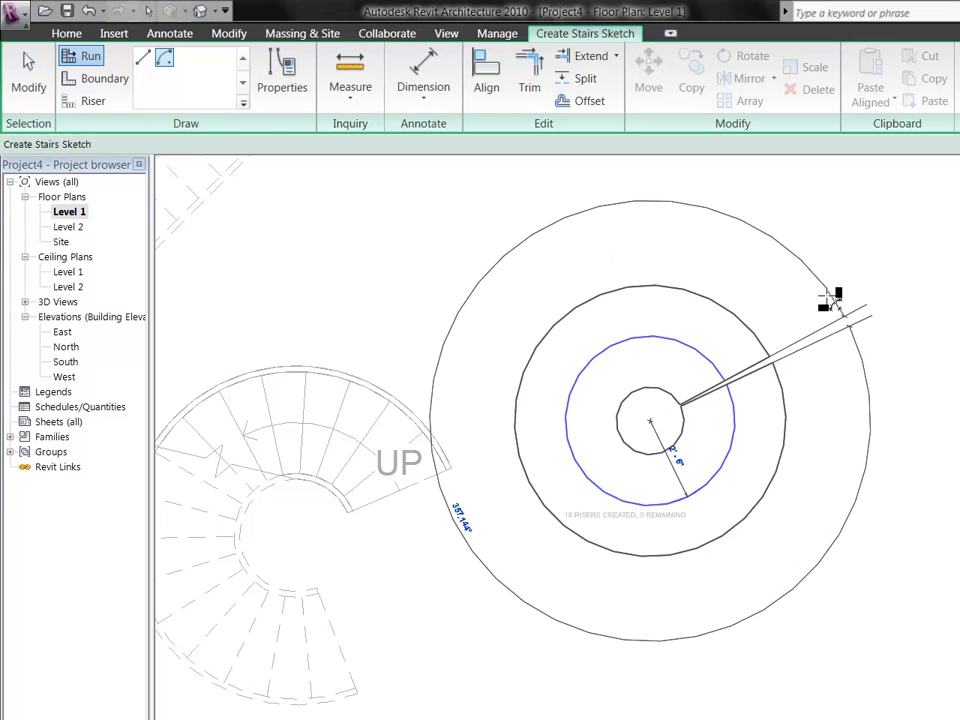
click(835, 302)
key(Escape)
key(Escape)
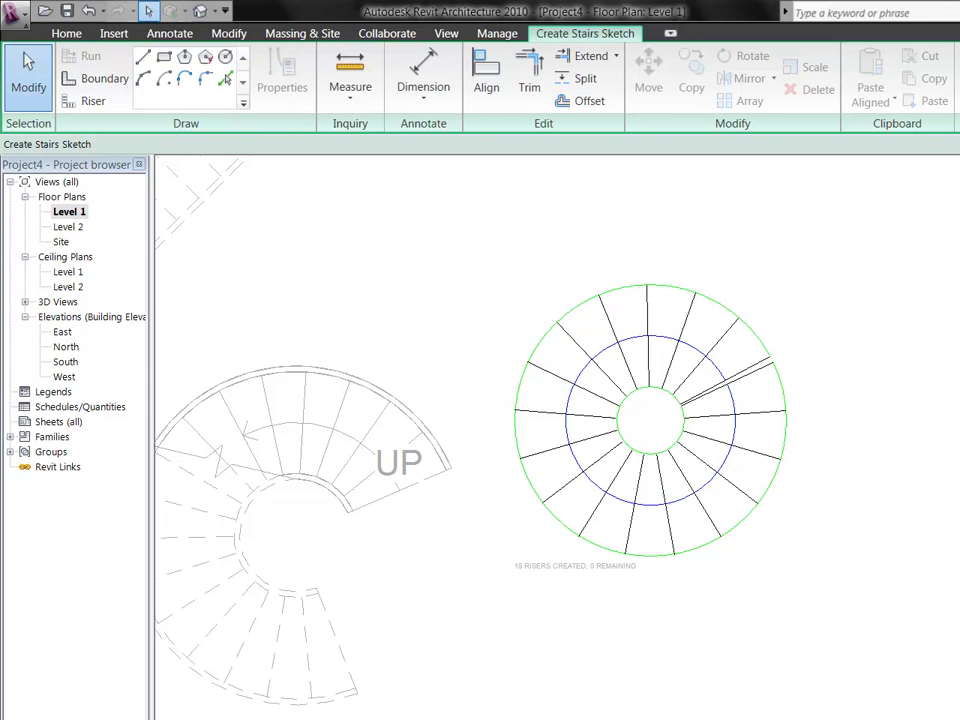
click(500, 256)
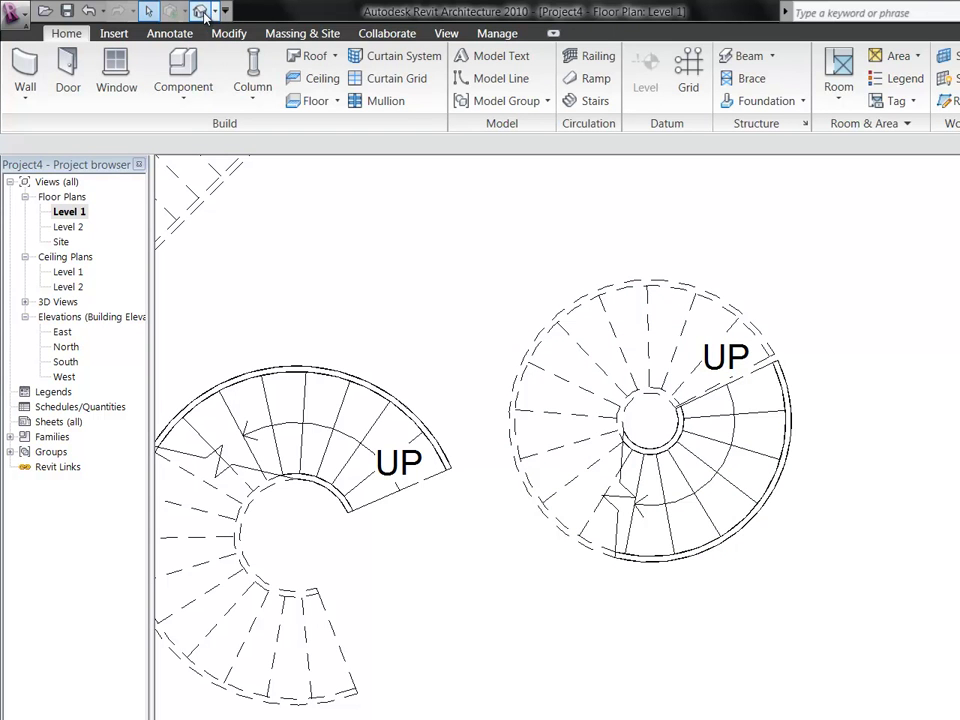
Open the default 3D view with 3D, zoom in on the straight stair and select its railing
key(3)
key(d)
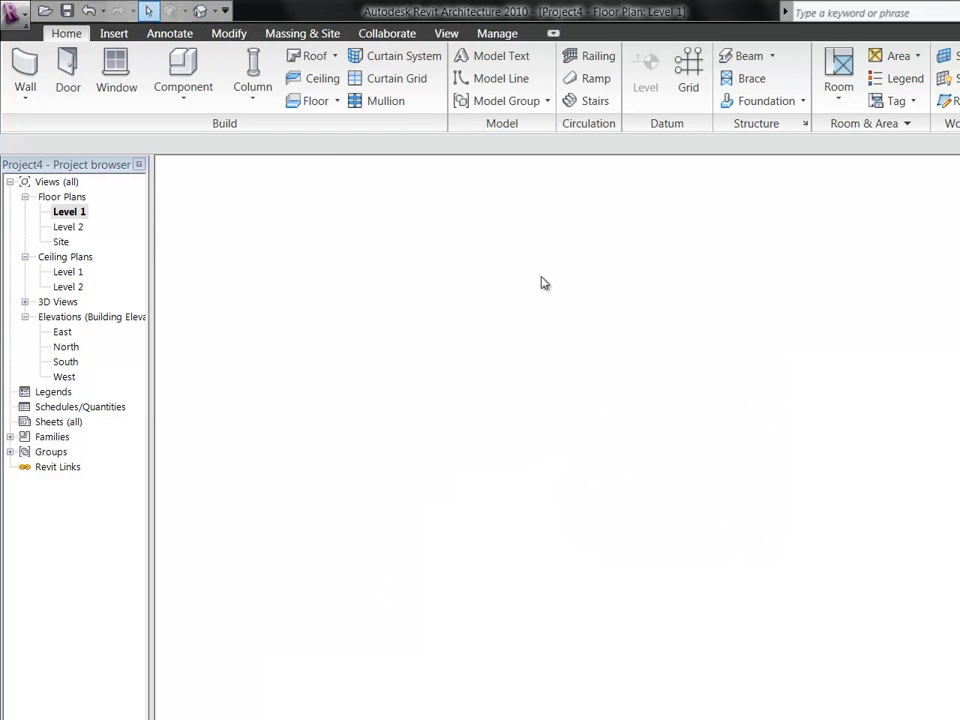
scroll(232, 290, down, 3)
scroll(722, 650, up, 3)
scroll(722, 650, up, 2)
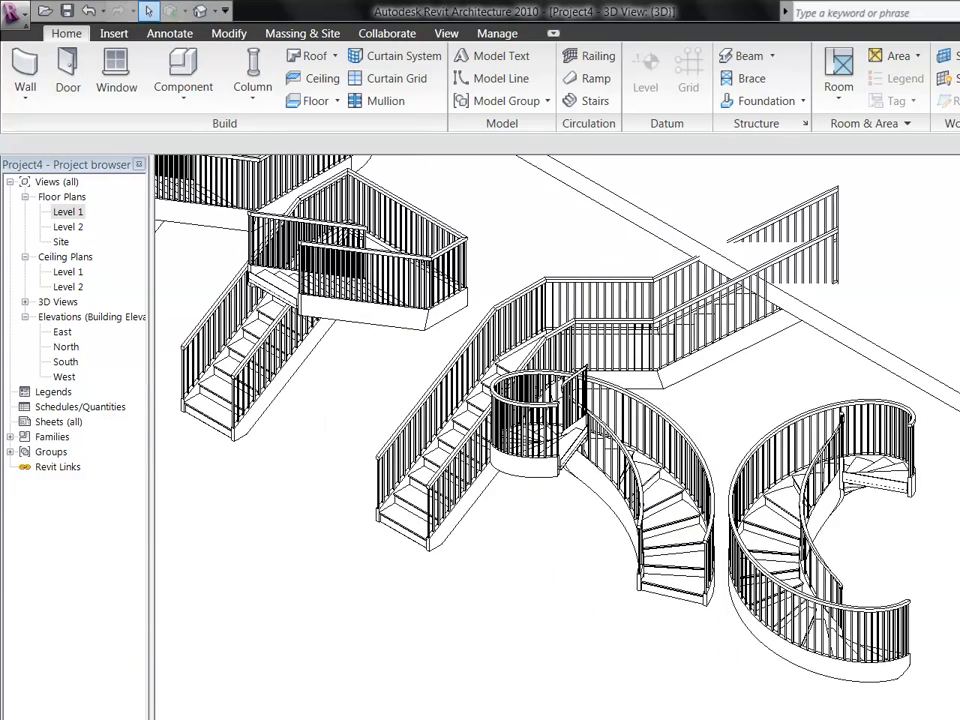
scroll(912, 477, down, 3)
scroll(592, 408, up, 3)
scroll(592, 385, up, 3)
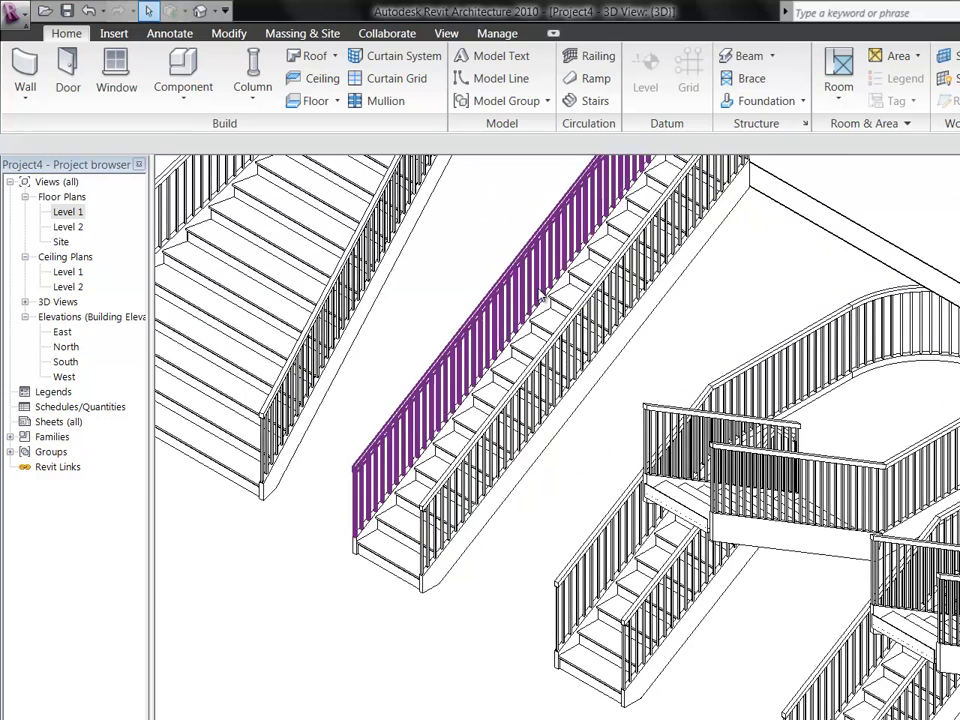
scroll(468, 323, up, 2)
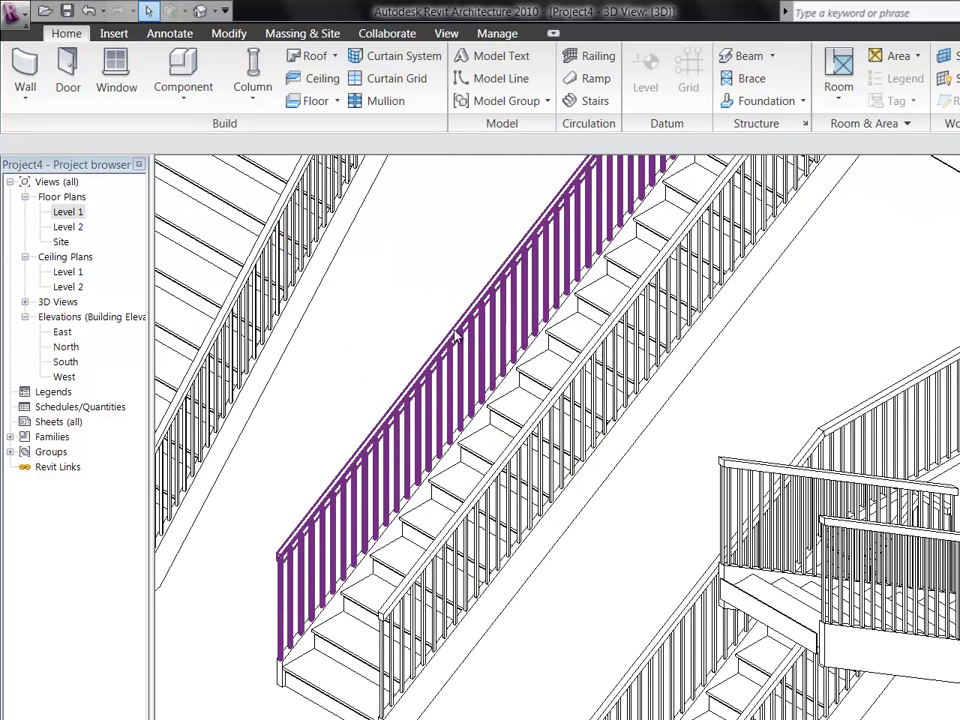
scroll(430, 380, up, 2)
click(435, 354)
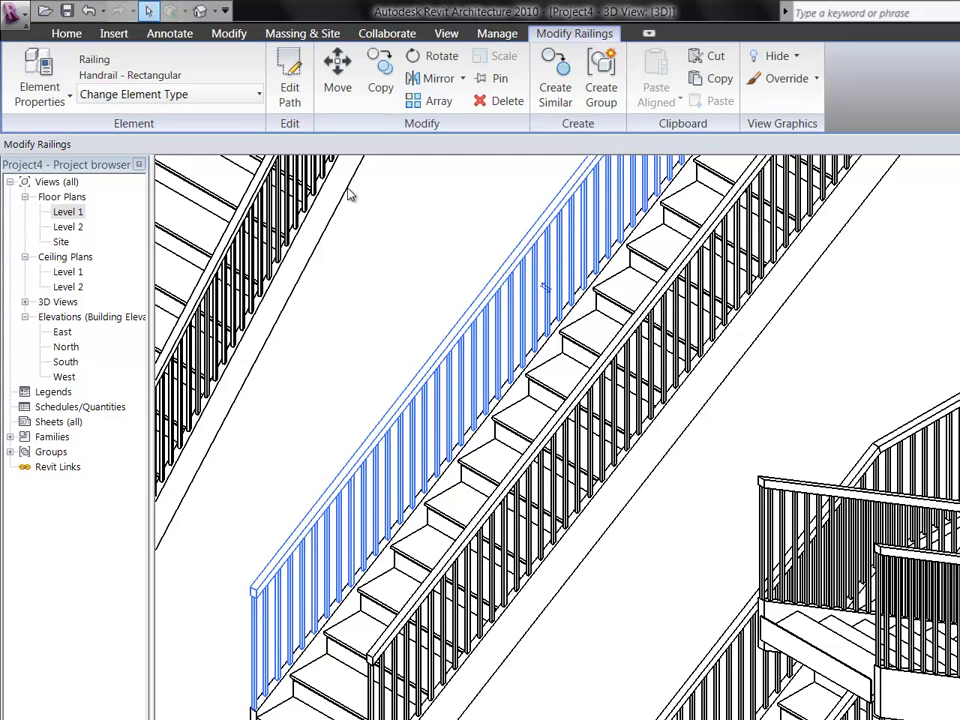
Open the railing's type properties, begin a Duplicate, then cancel all dialogs and deselect the railing
click(337, 68)
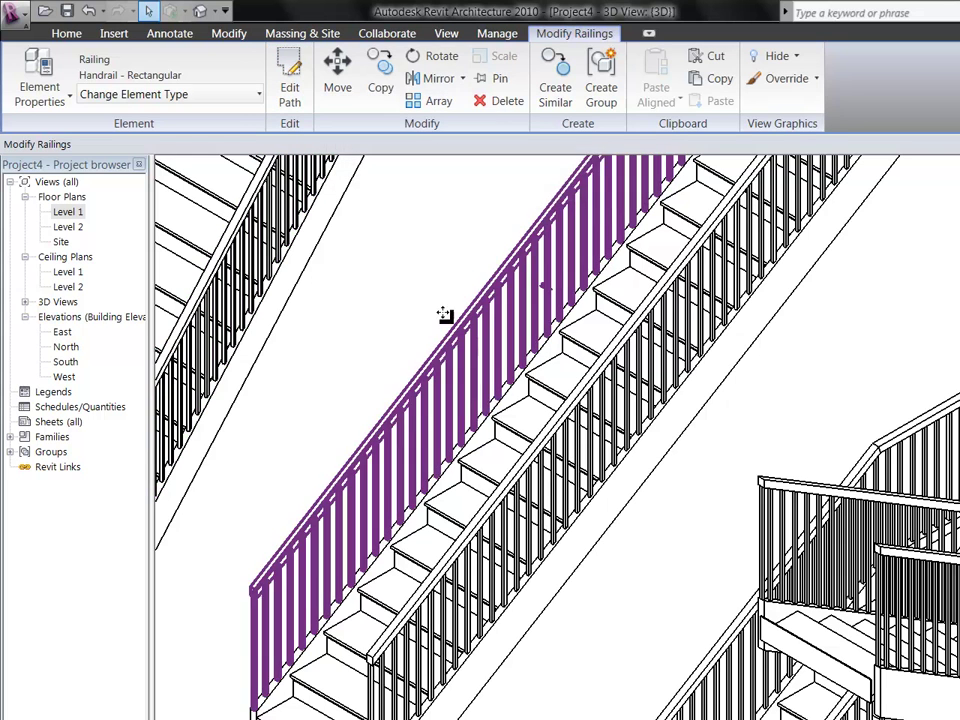
click(50, 66)
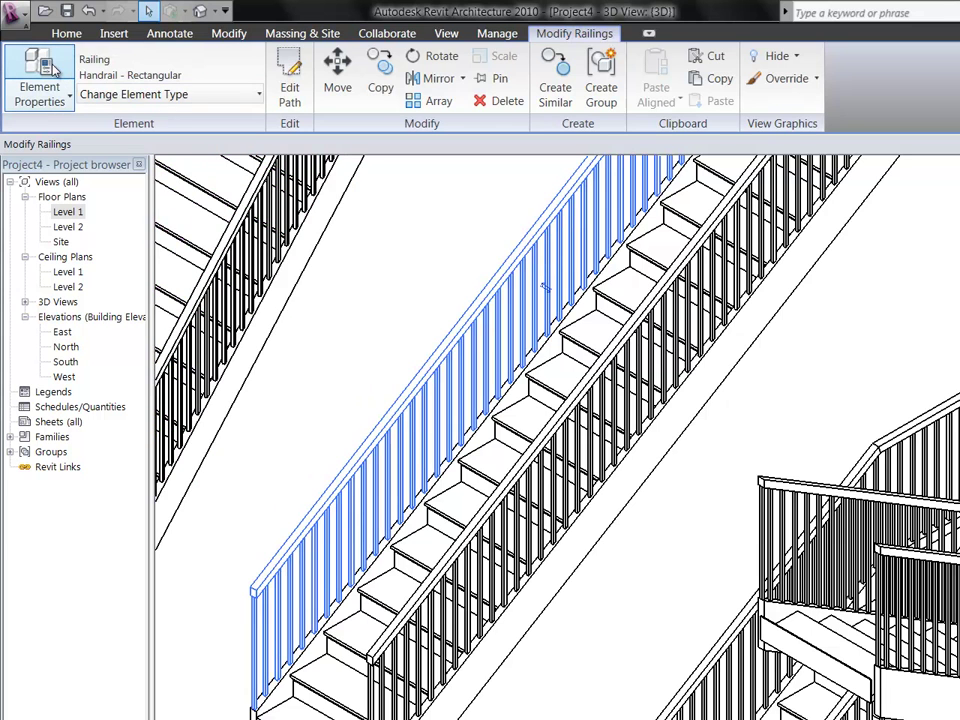
click(53, 68)
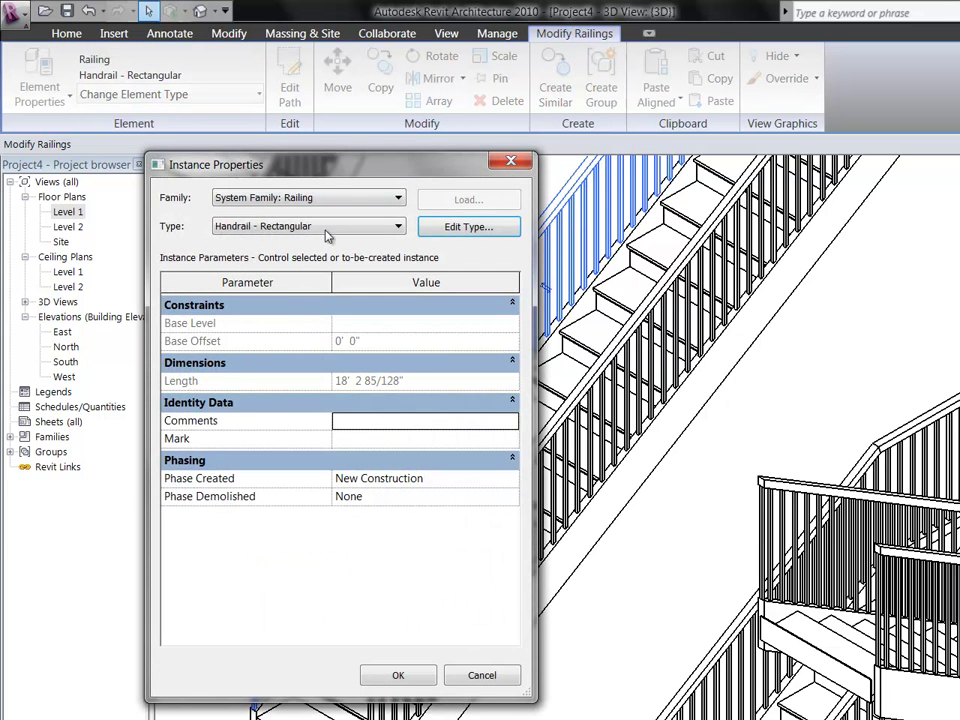
click(450, 228)
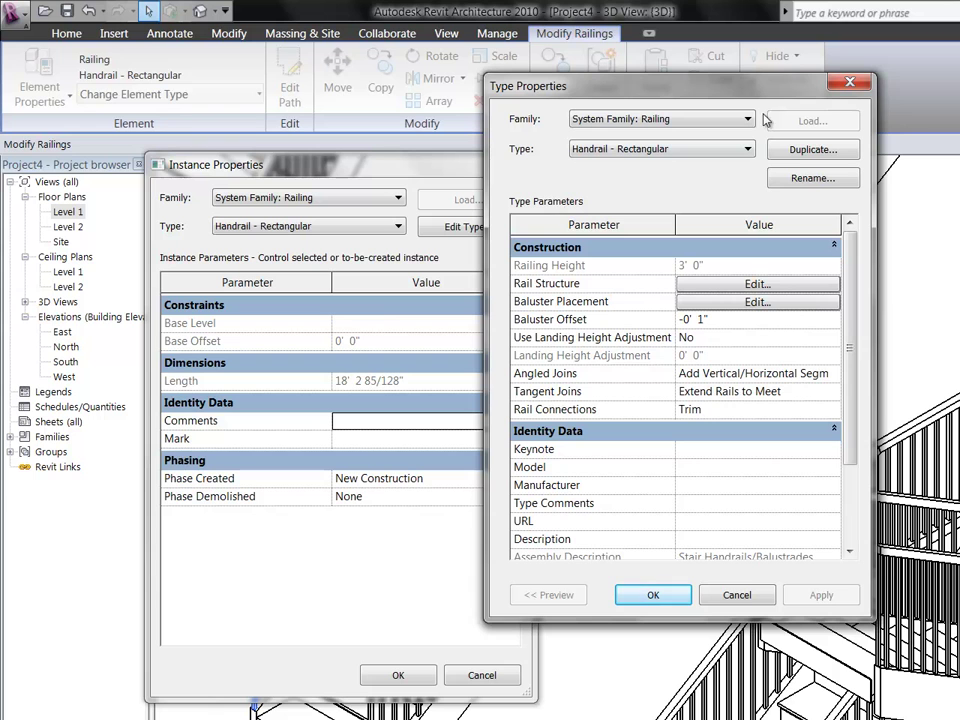
click(840, 149)
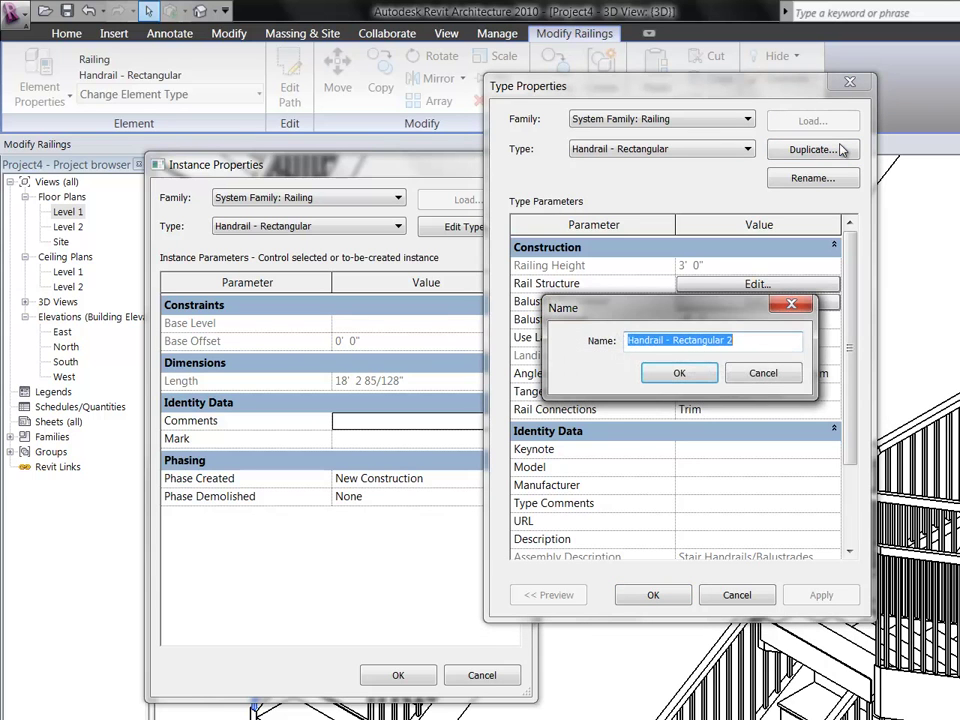
click(784, 376)
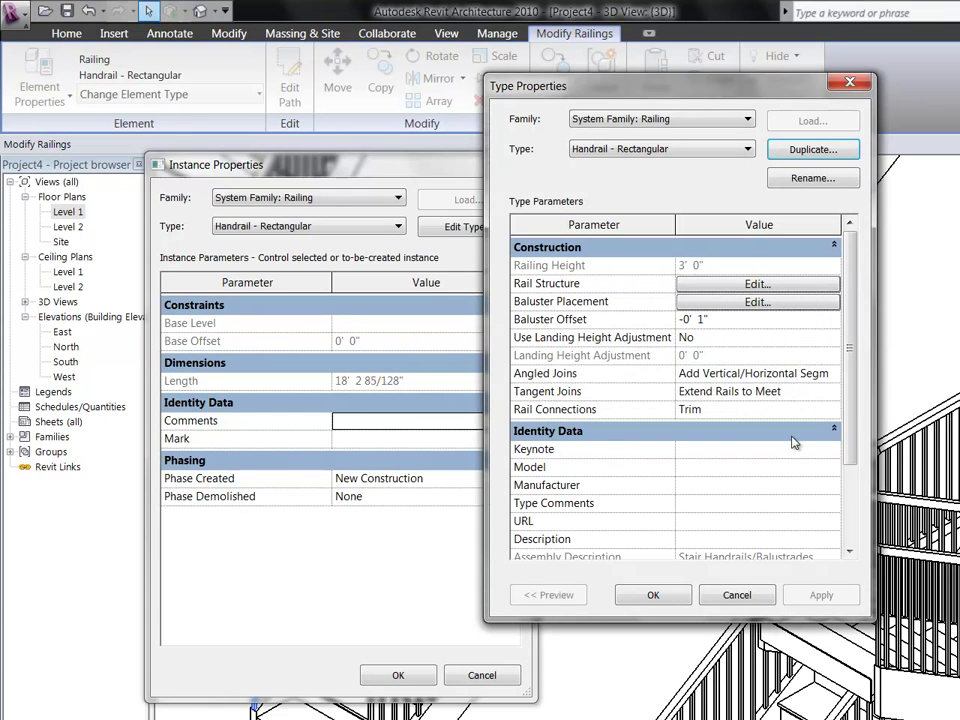
click(750, 600)
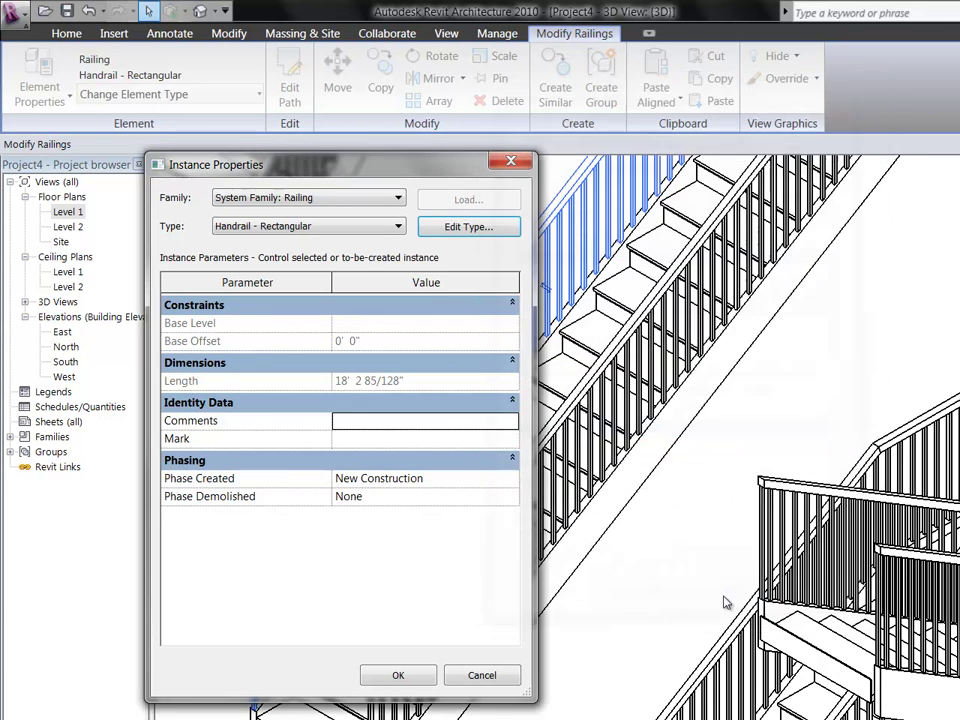
click(508, 686)
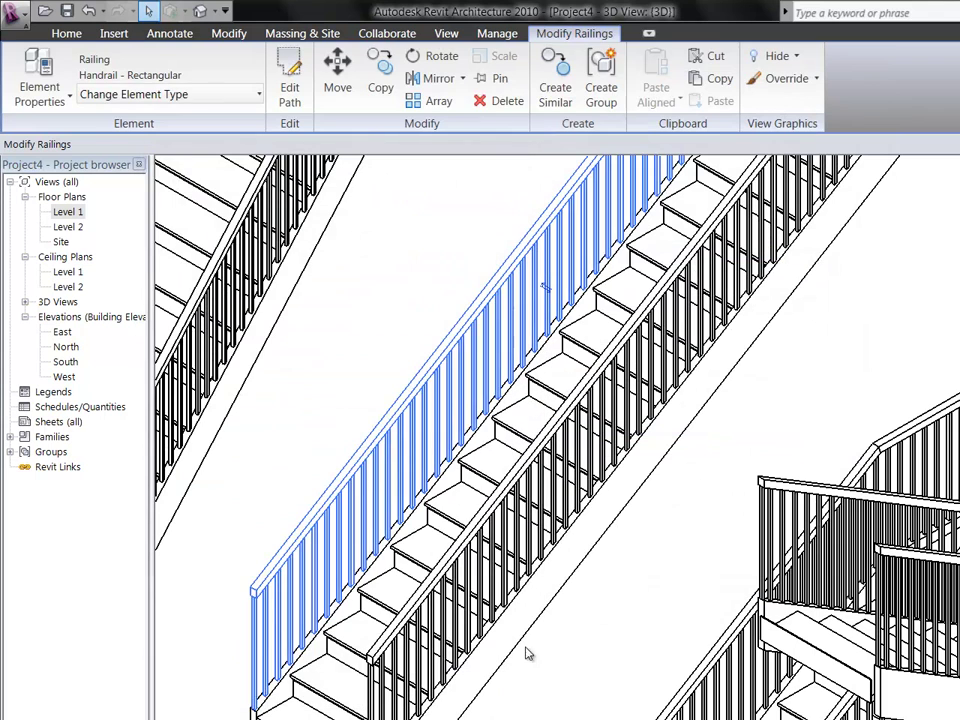
click(632, 628)
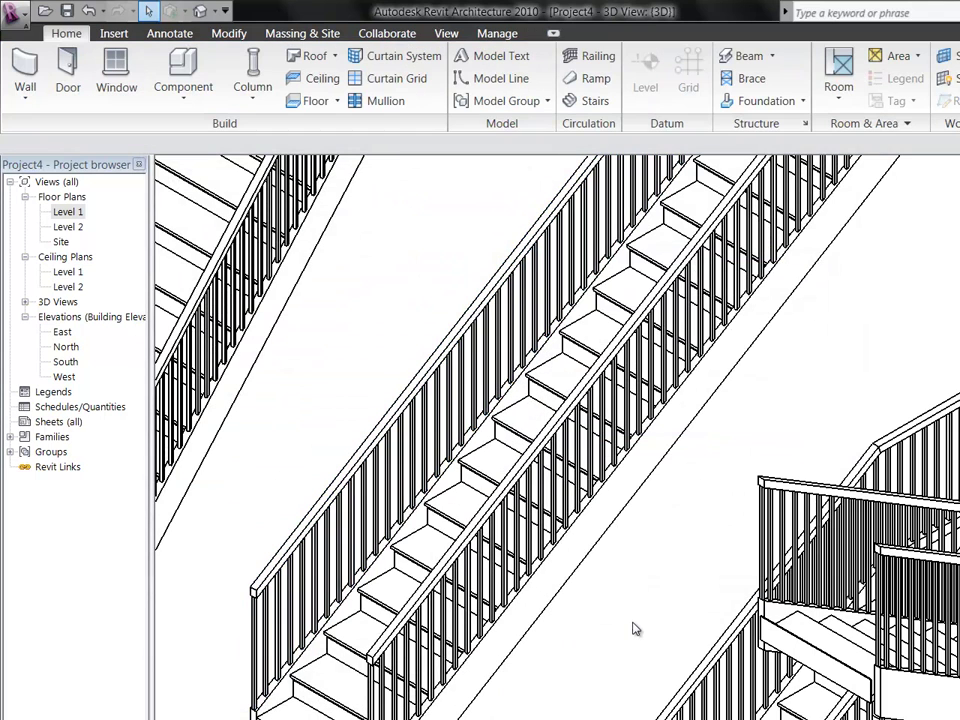
Switch the stair railing to Handrail - Pipe in the Type Selector, then zoom in on it
click(433, 398)
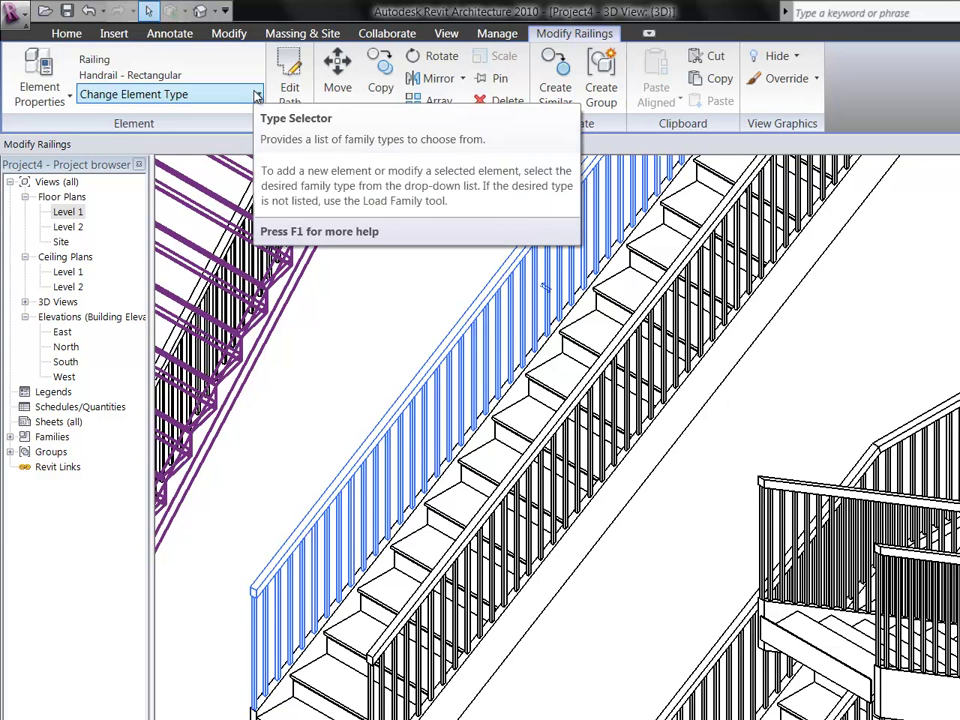
click(257, 95)
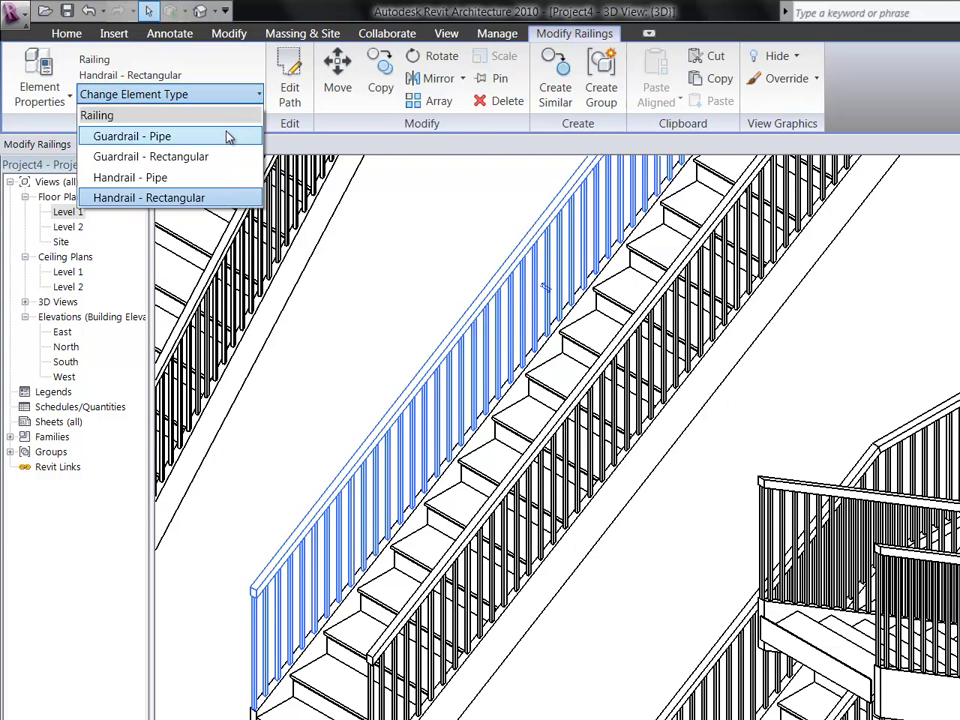
click(207, 177)
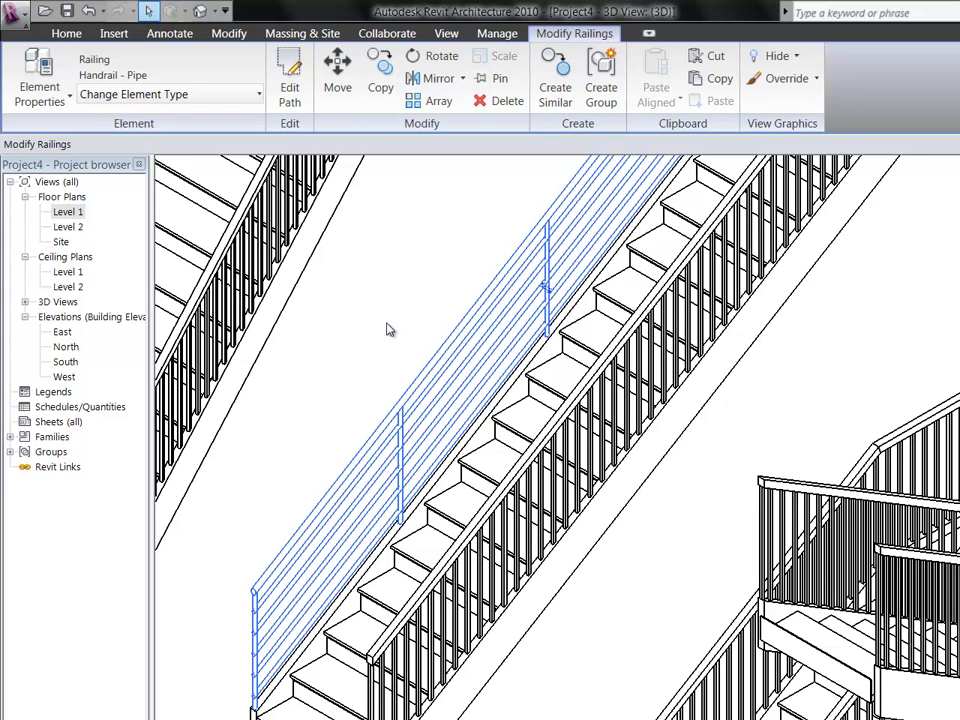
click(437, 307)
scroll(292, 632, up, 2)
scroll(285, 660, up, 2)
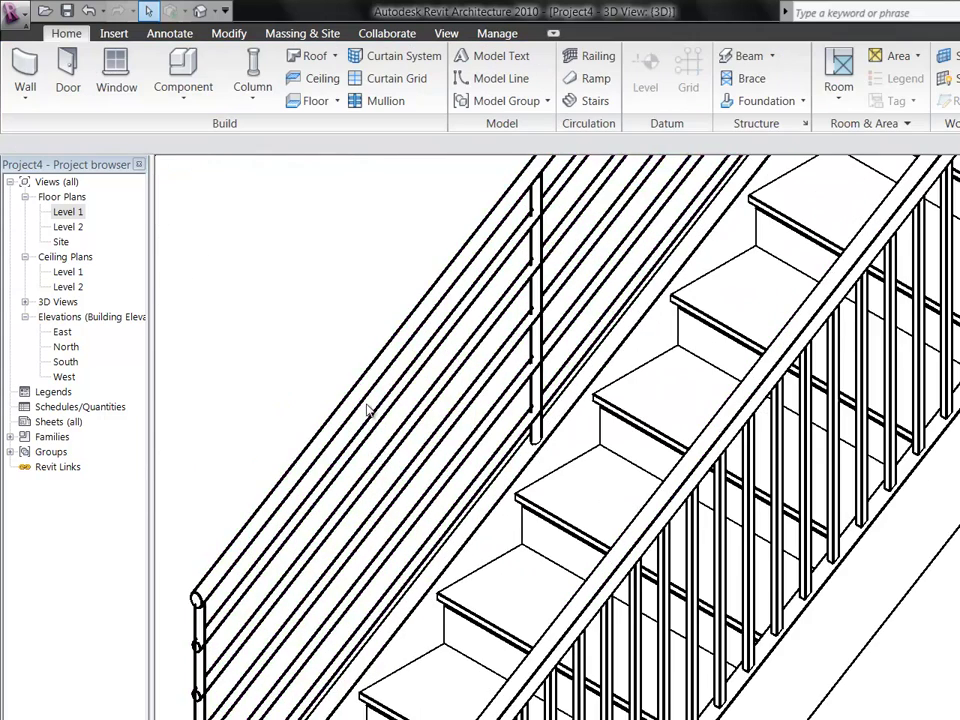
scroll(356, 303, up, 3)
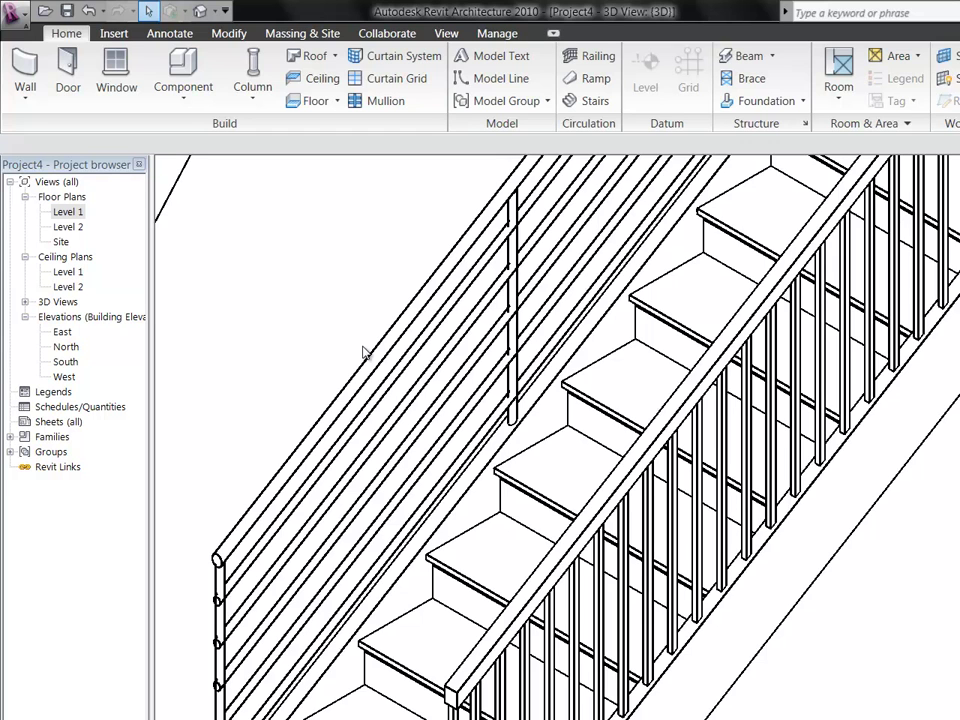
Duplicate the pipe railing's type and name the copy 'Handrail - Cable'
click(351, 365)
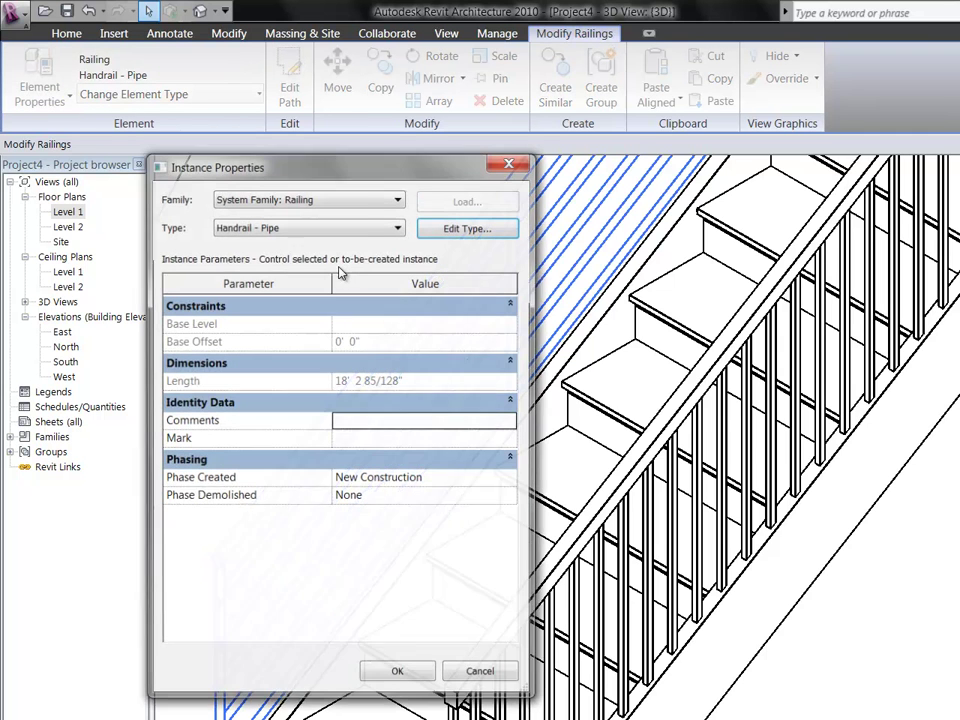
click(462, 228)
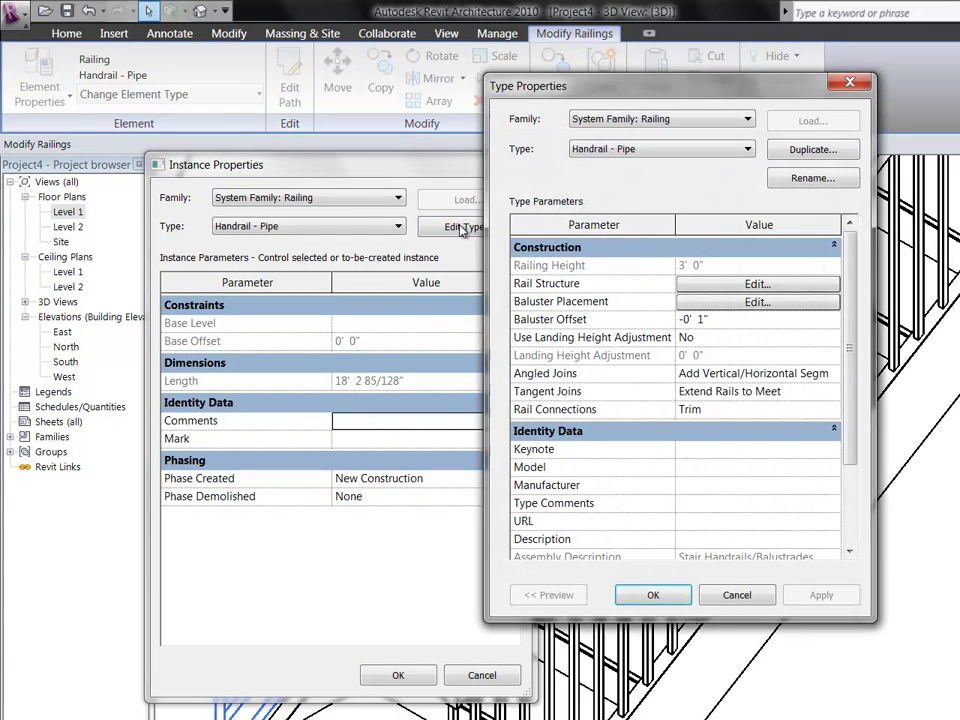
click(810, 150)
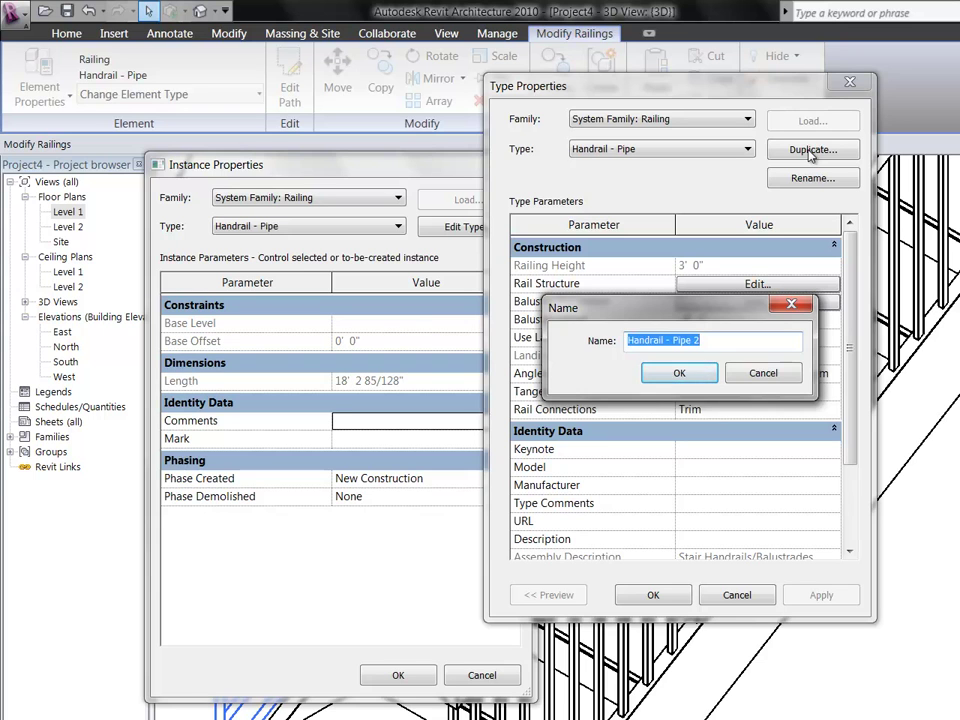
drag(666, 341, 745, 336)
click(692, 336)
text(Cable)
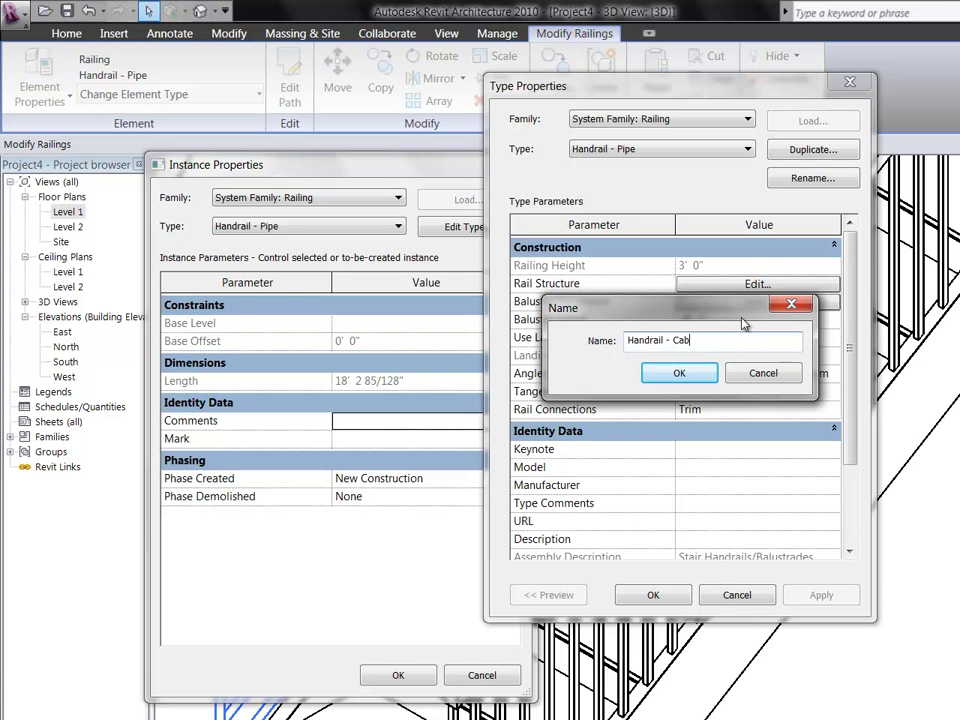
click(705, 373)
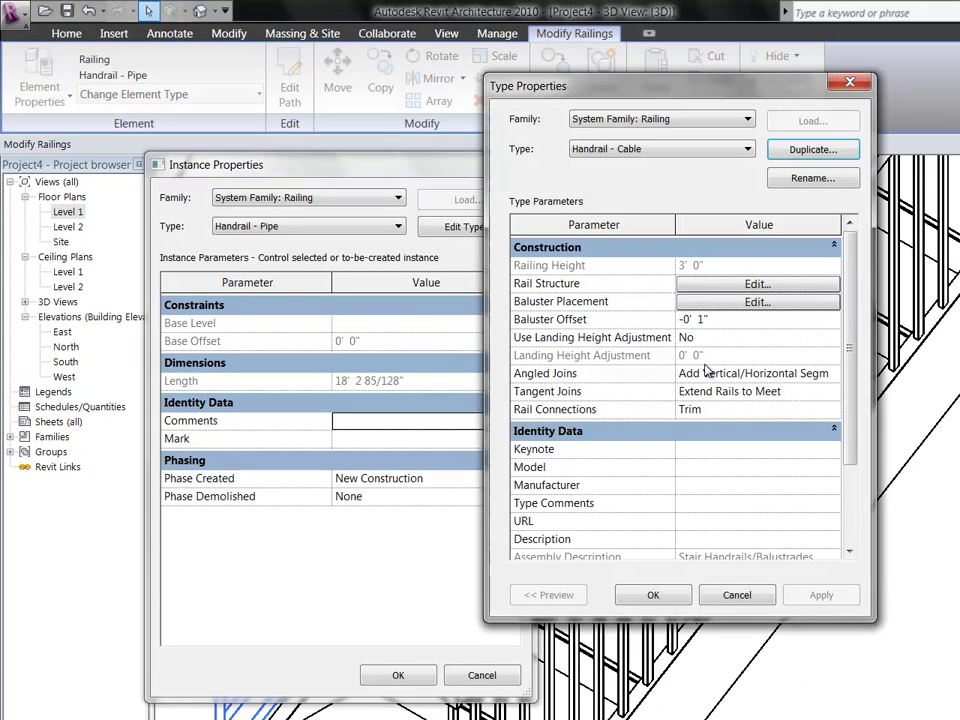
Open the Edit Rails dialog for Handrail - Cable and widen its Profile column
click(686, 291)
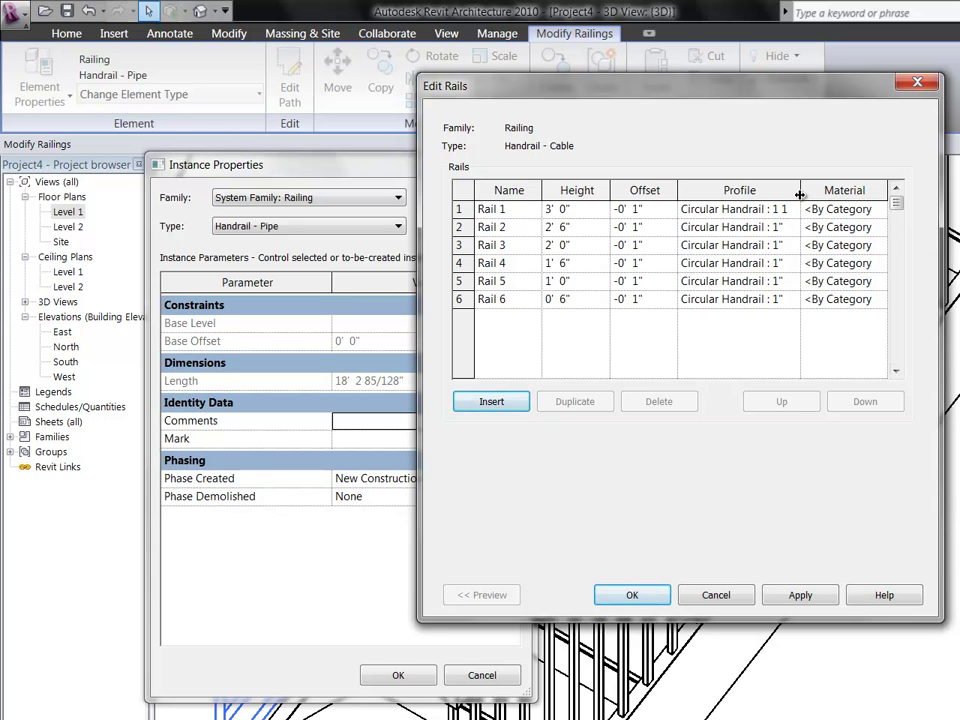
drag(800, 192, 829, 193)
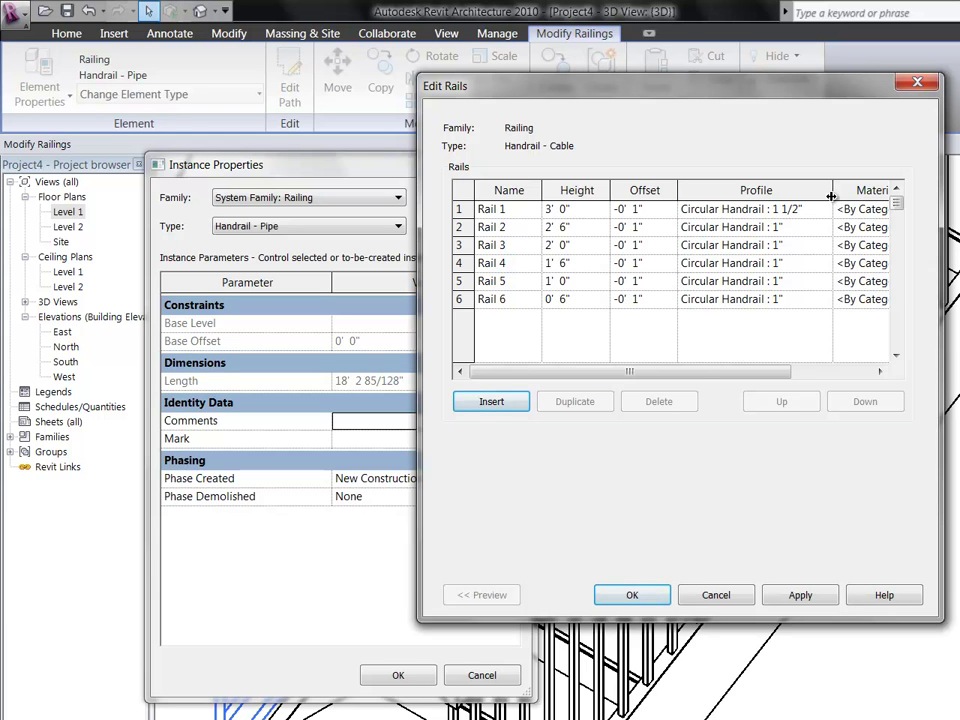
click(792, 229)
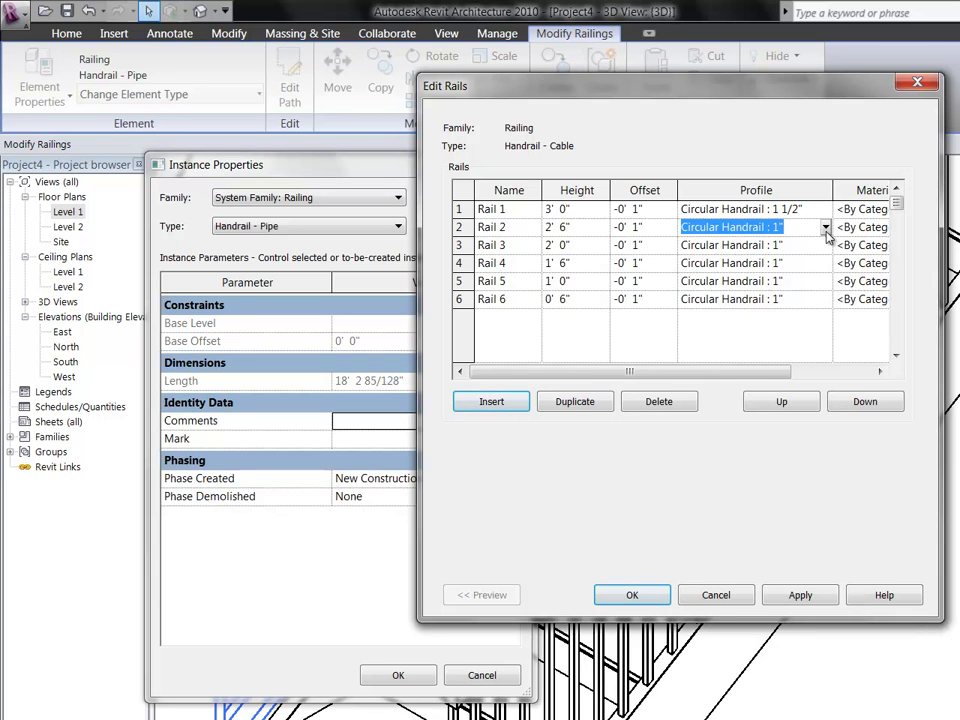
click(825, 228)
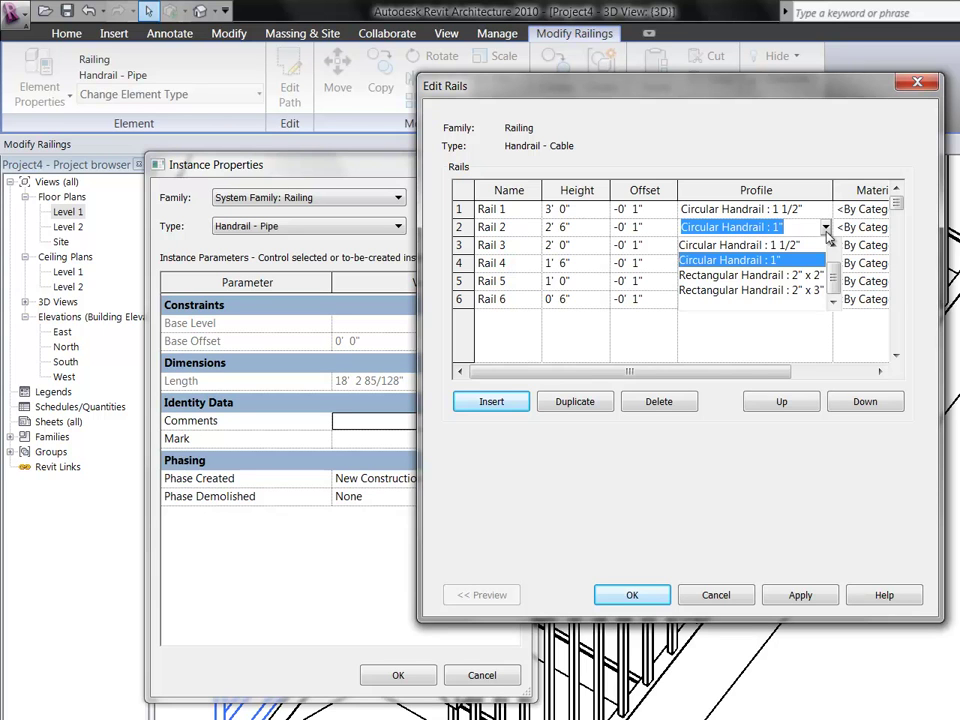
click(828, 236)
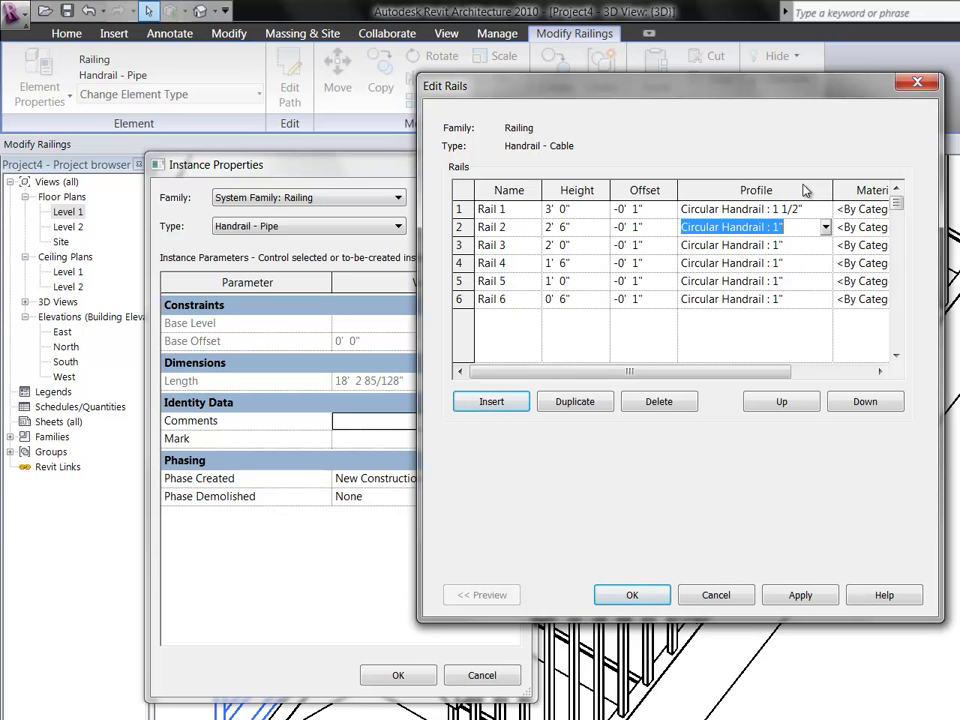
Accept the rail structure and type settings to apply Handrail - Cable, then expand Families
click(623, 596)
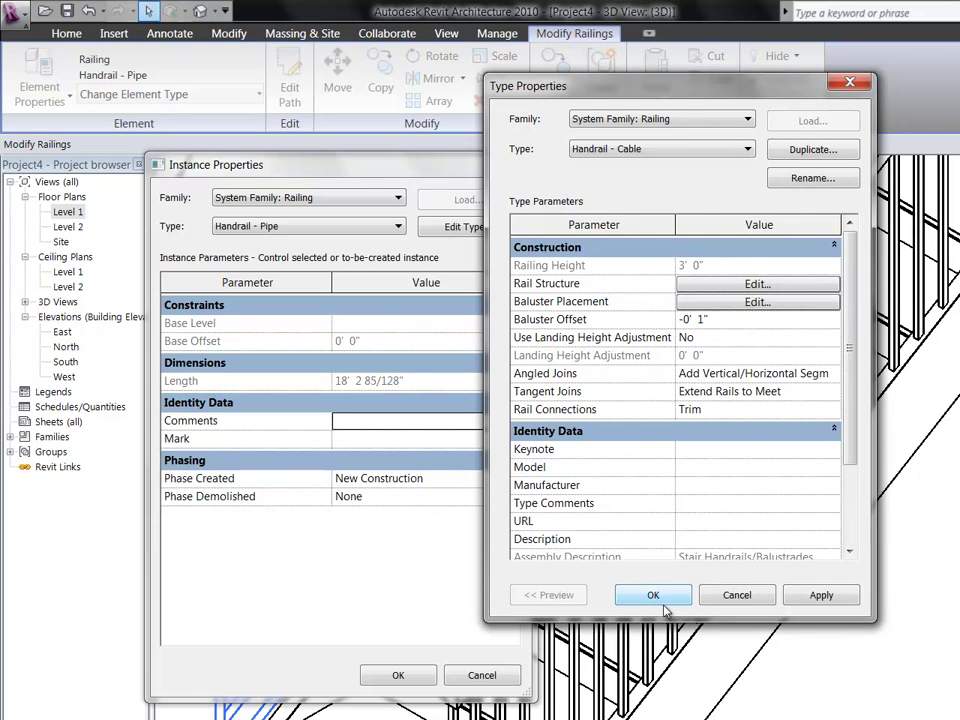
click(663, 596)
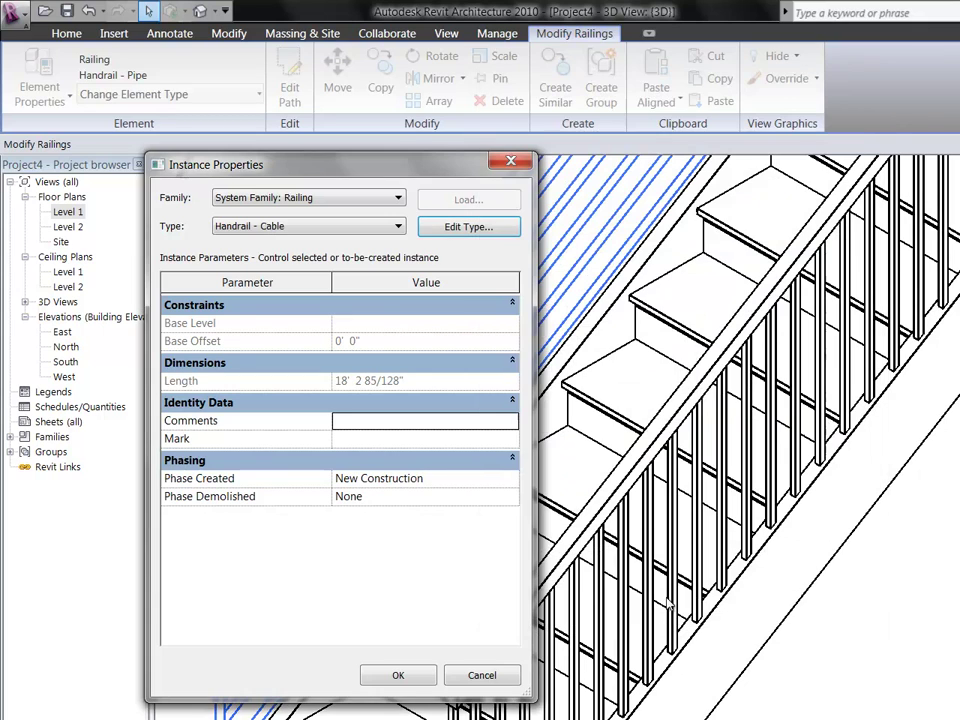
click(420, 677)
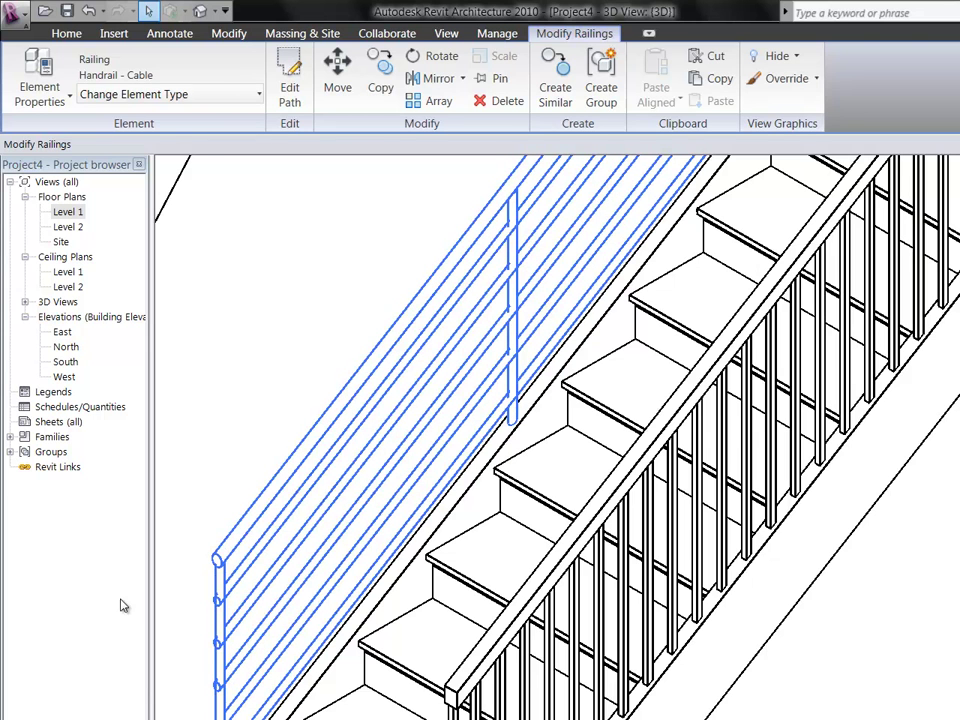
click(10, 437)
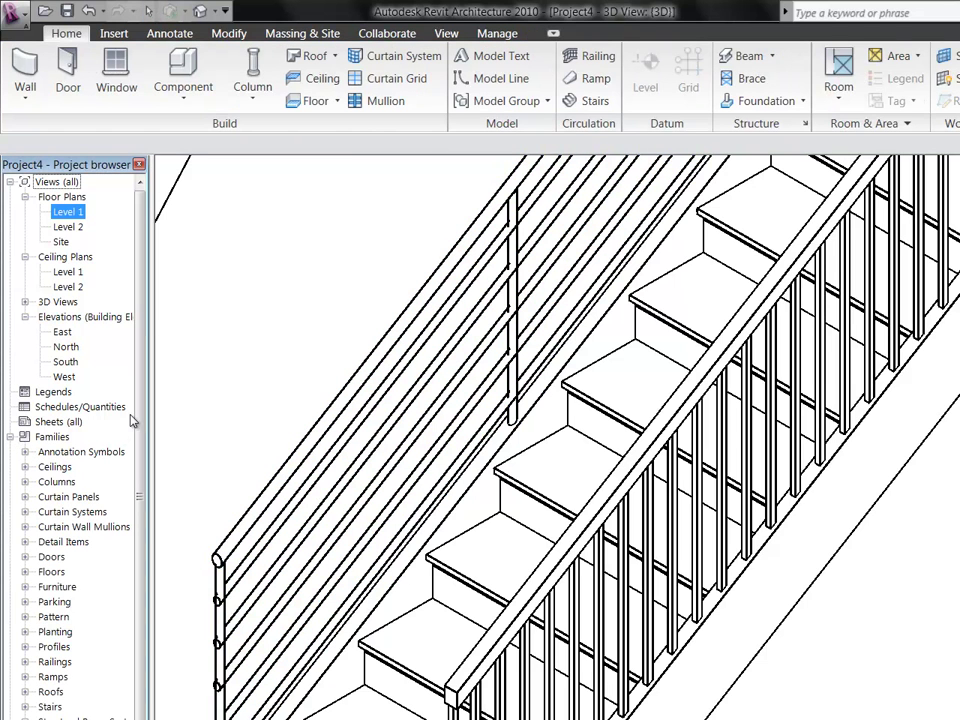
Duplicate the 1" Circular Handrail profile as '1/4"' and open its Type Properties
drag(138, 411, 138, 426)
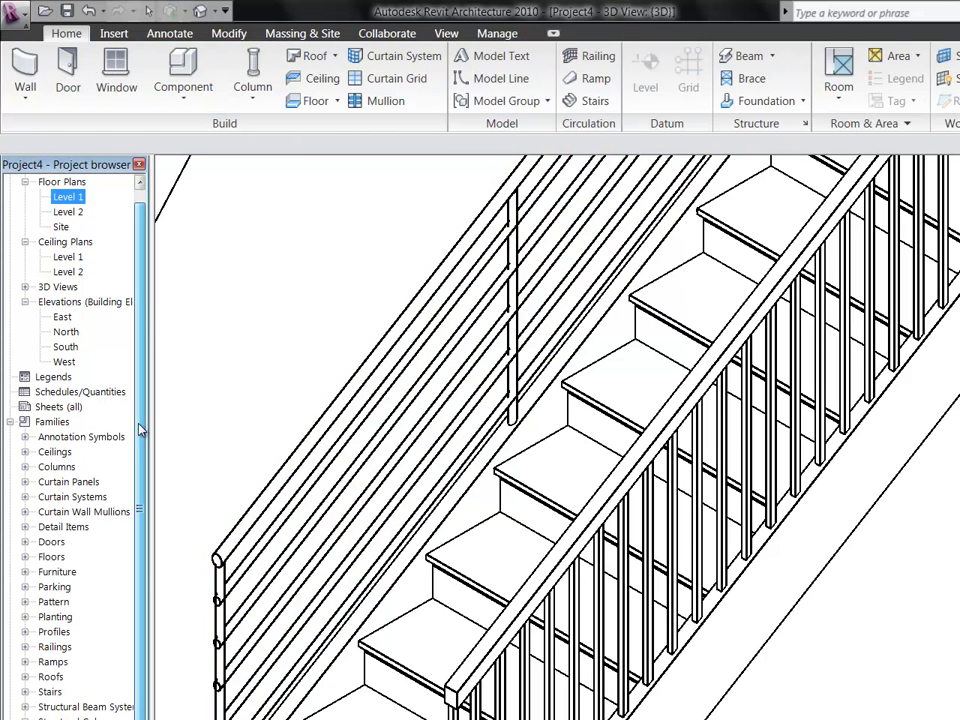
click(25, 632)
drag(134, 606, 117, 665)
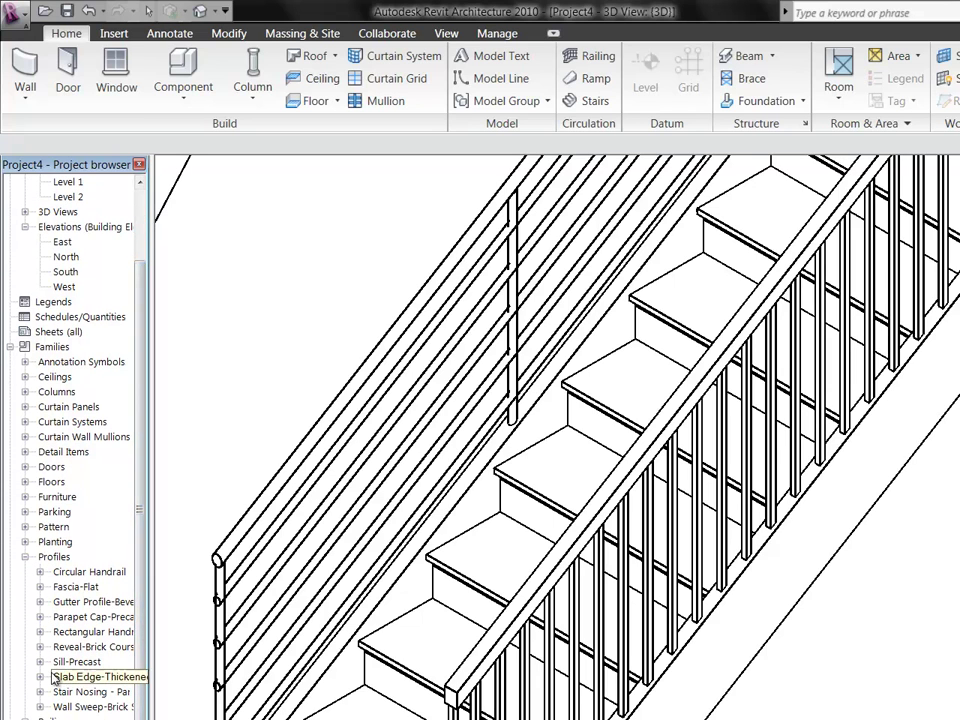
click(40, 572)
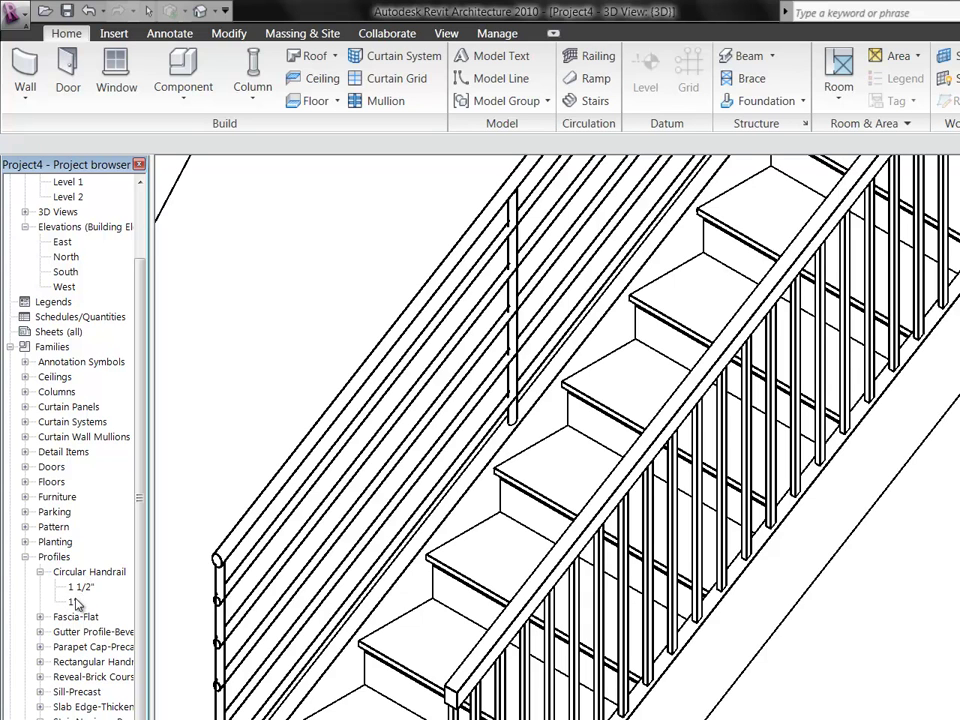
click(74, 601)
right_click(76, 603)
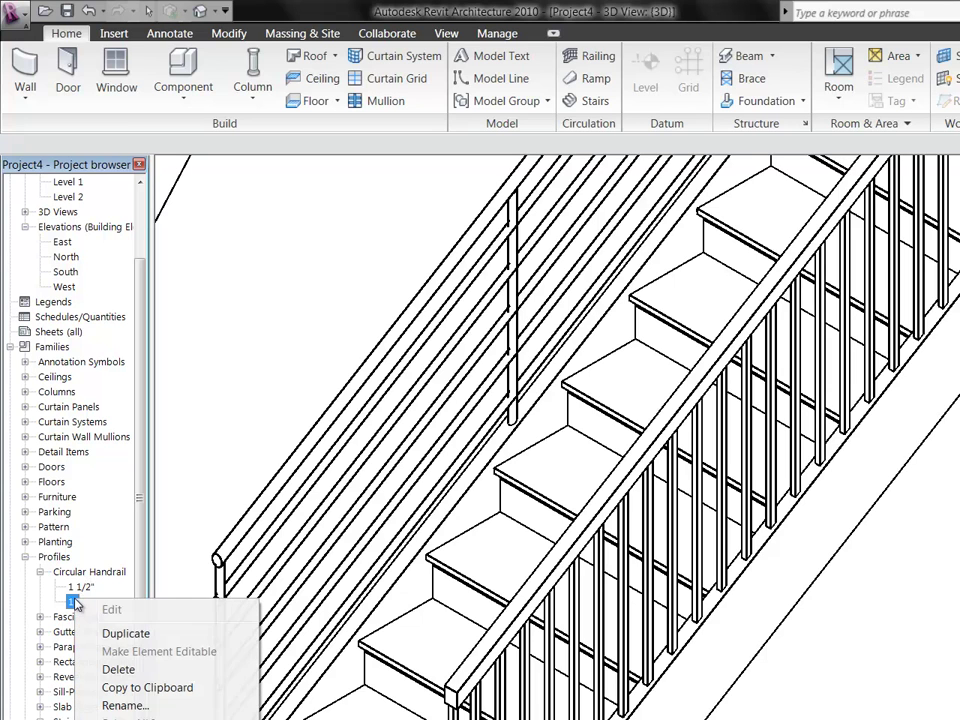
click(113, 635)
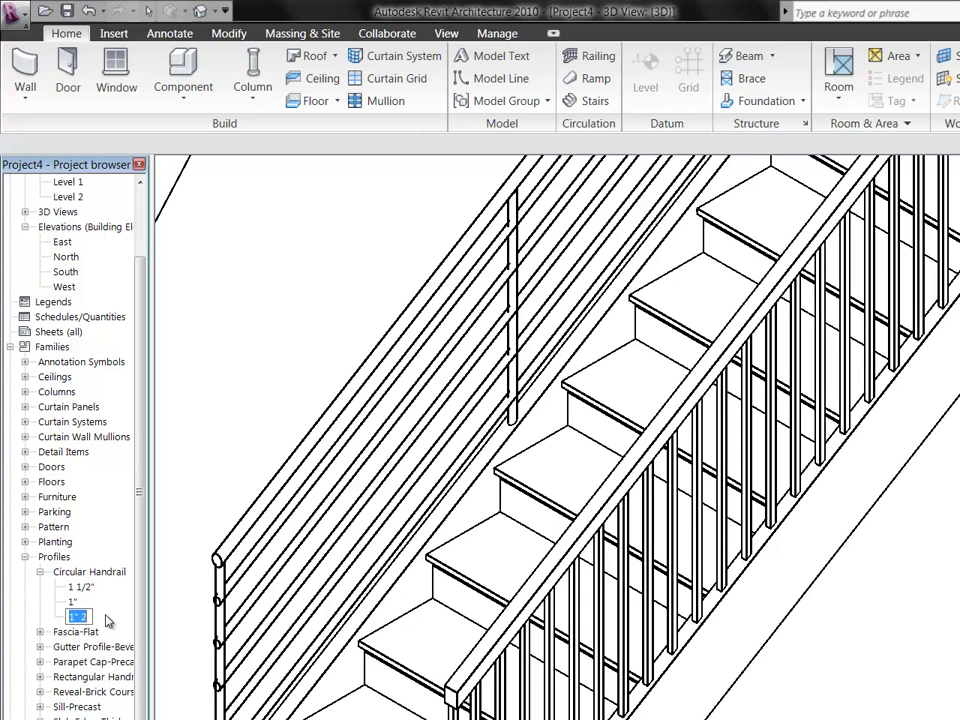
text(1/4")
key(Return)
double_click(78, 620)
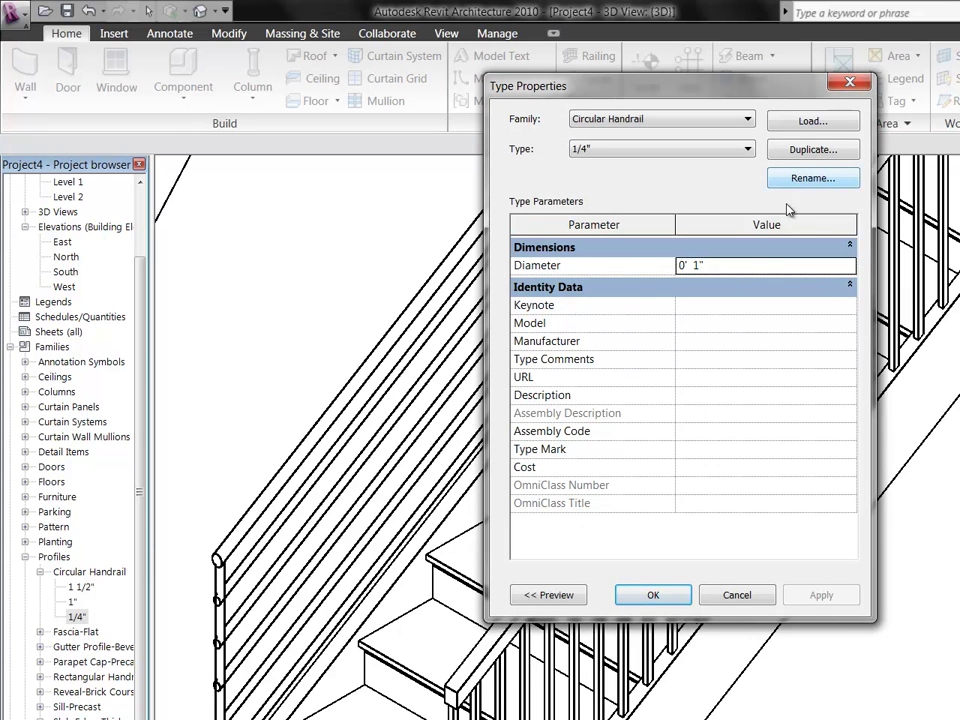
Set the 1/4" Circular Handrail profile's Diameter to .25 and confirm with OK
click(704, 266)
double_click(697, 264)
text(.25)
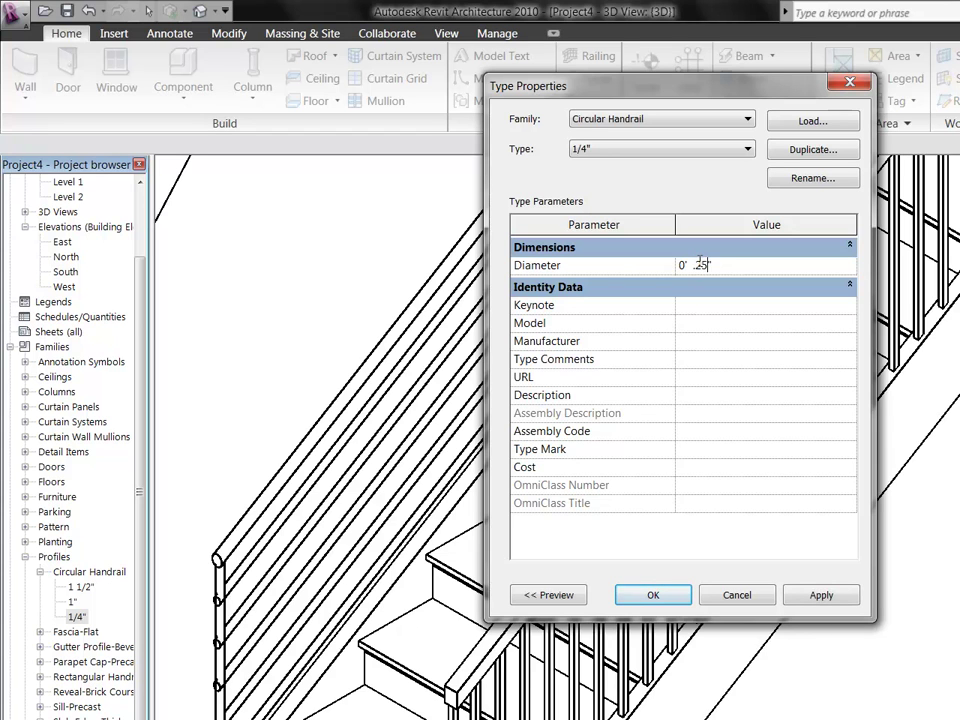
key(Return)
click(650, 592)
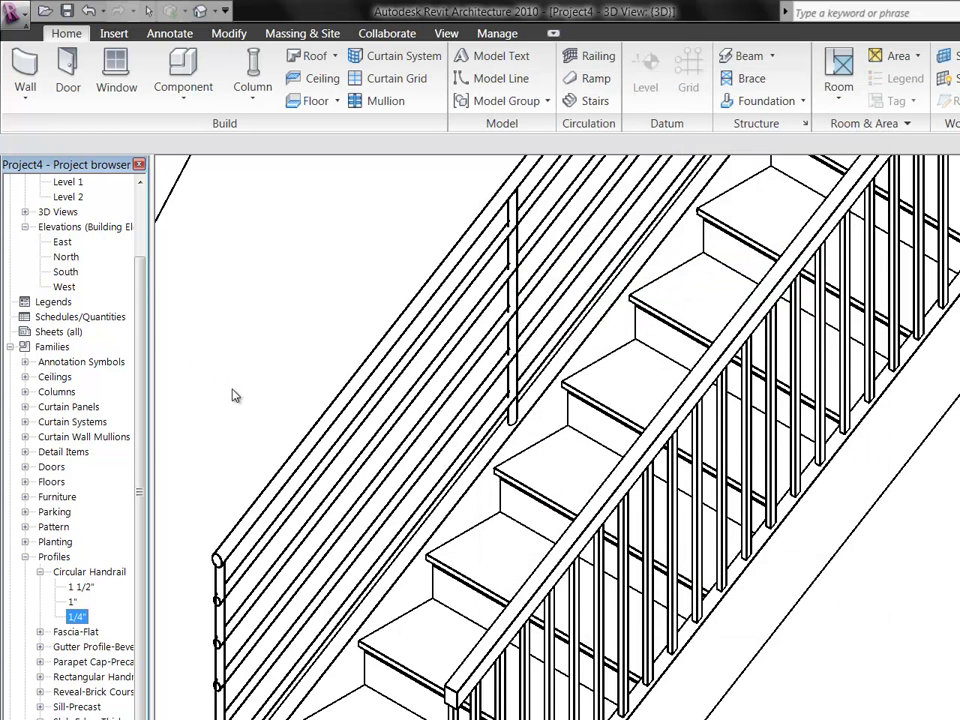
Select the Handrail - Cable railing and open its Type Properties from Element Properties
click(232, 394)
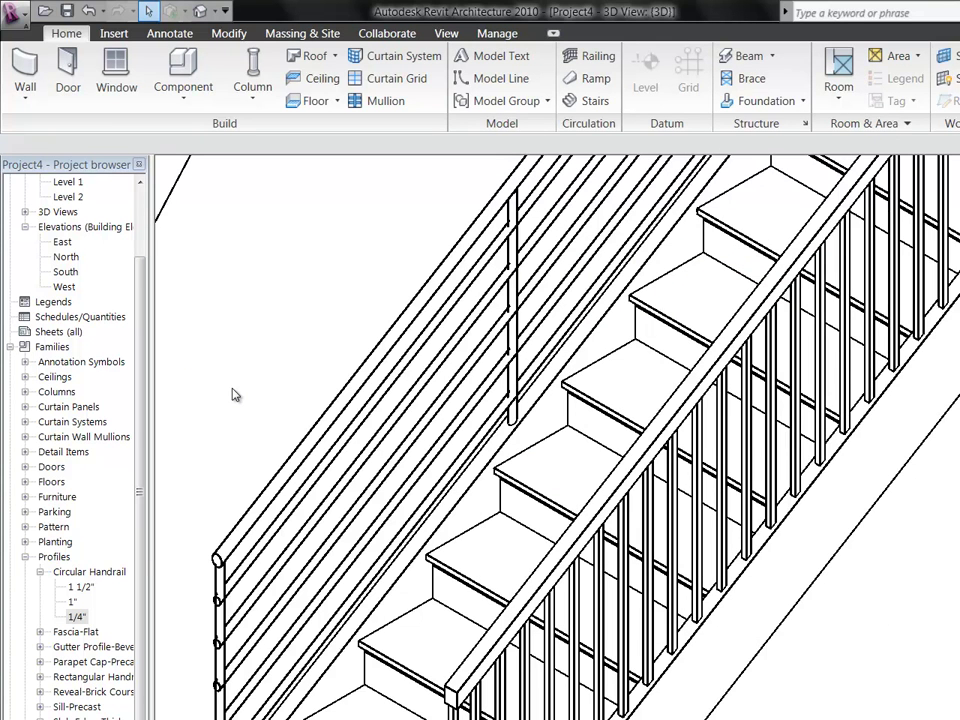
click(364, 398)
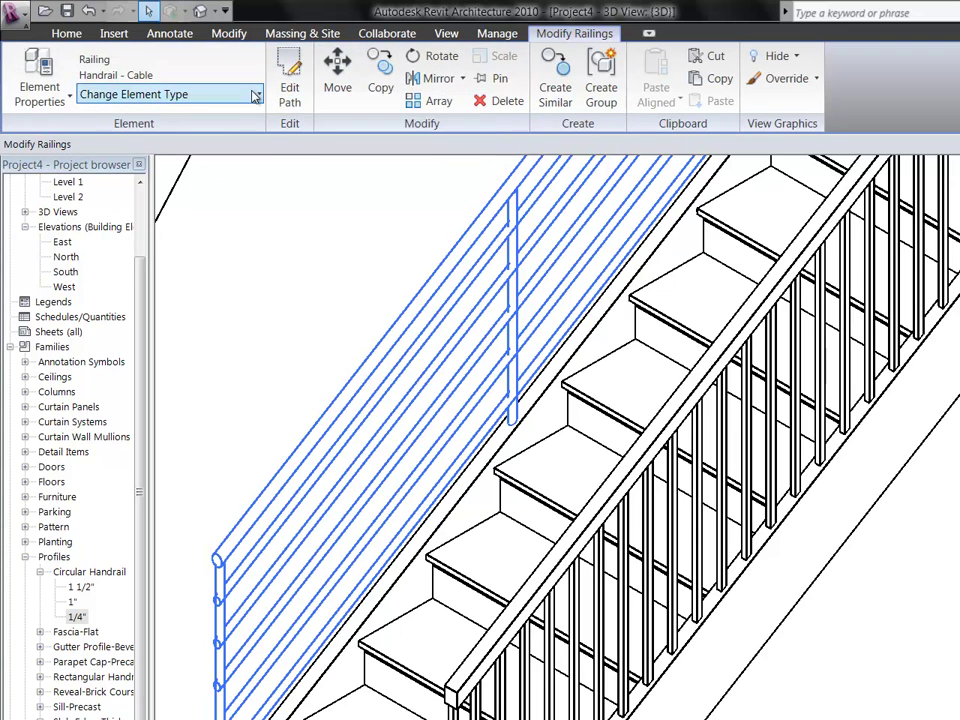
click(42, 62)
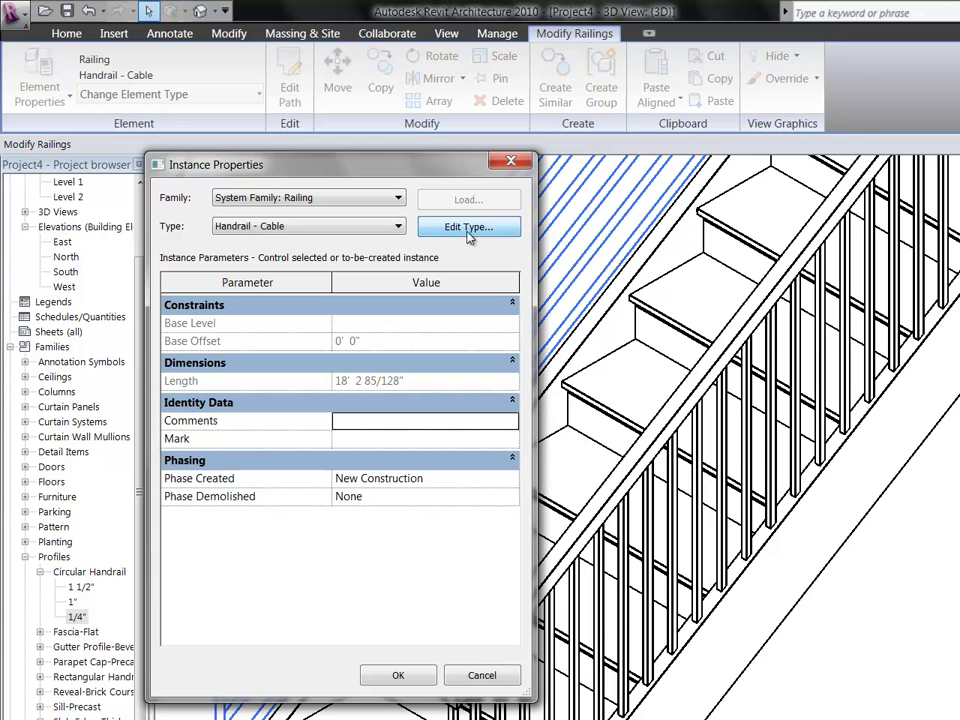
click(468, 229)
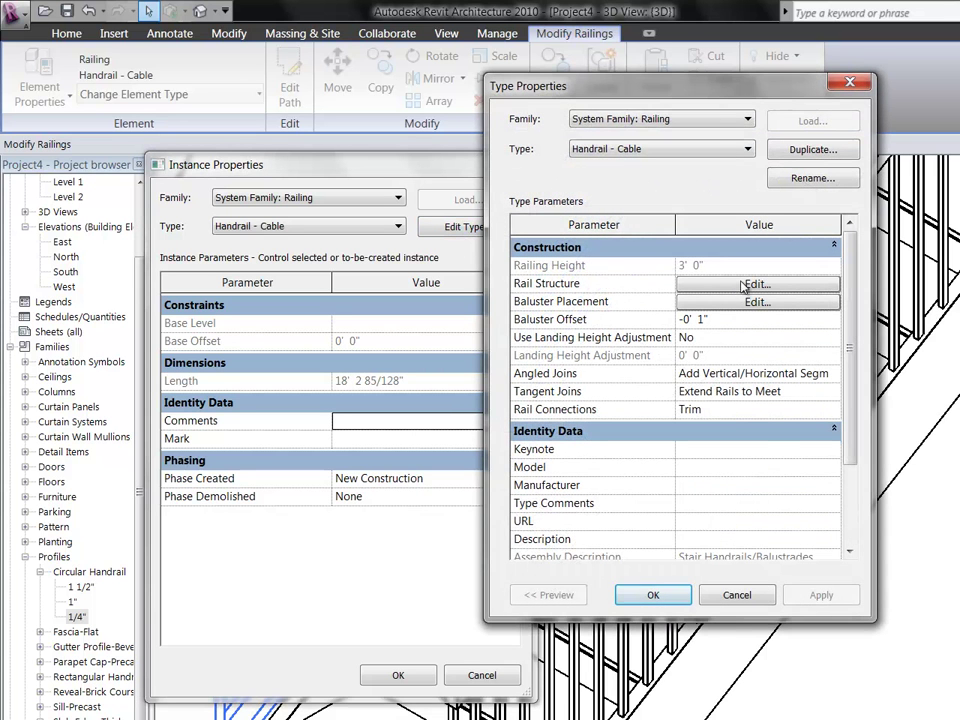
Open the rail structure and set Rails 2 and 3 to the Circular Handrail : 1/4" profile
click(742, 291)
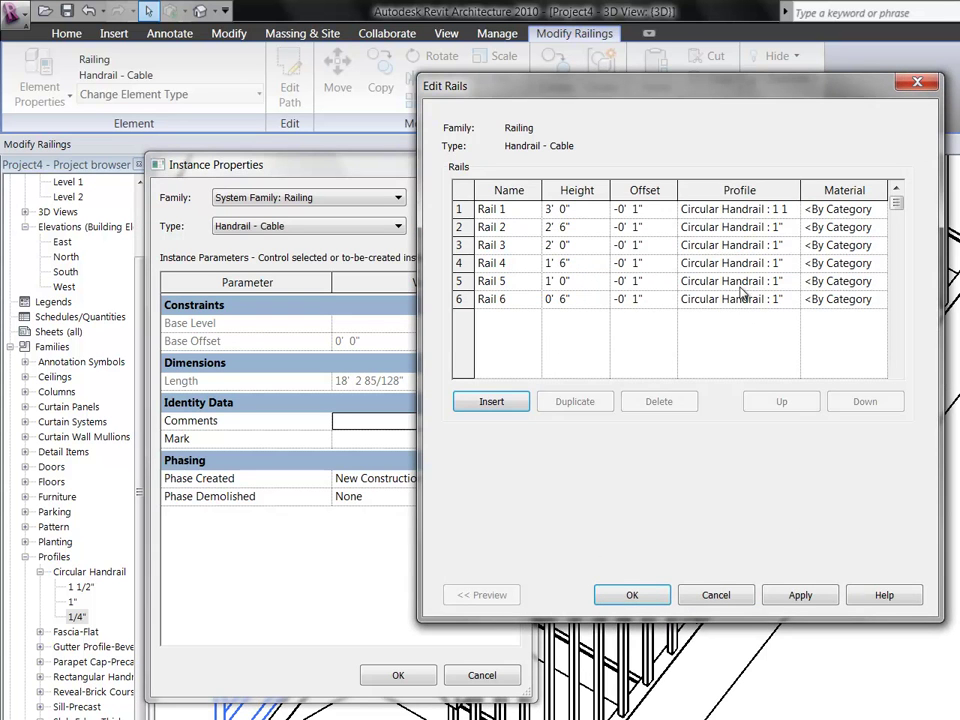
click(730, 227)
click(792, 227)
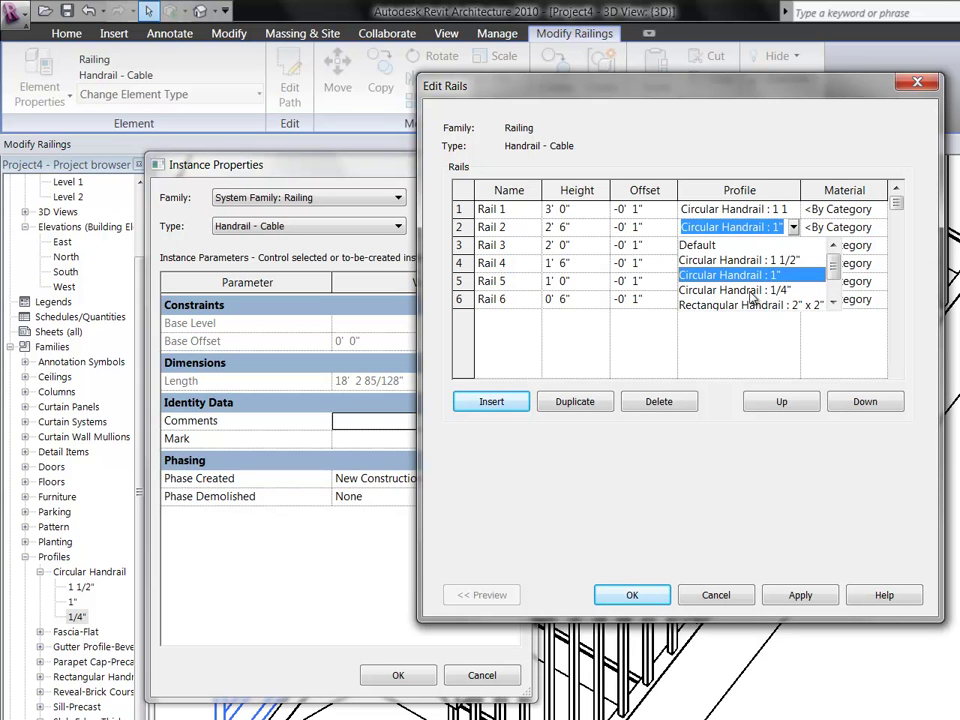
click(745, 291)
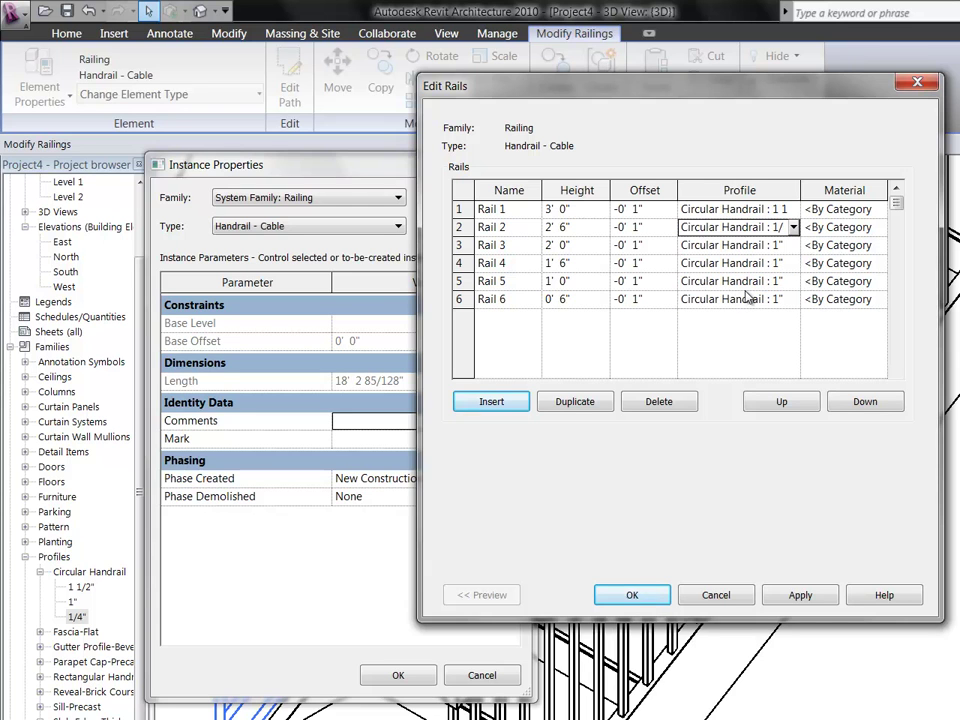
click(792, 245)
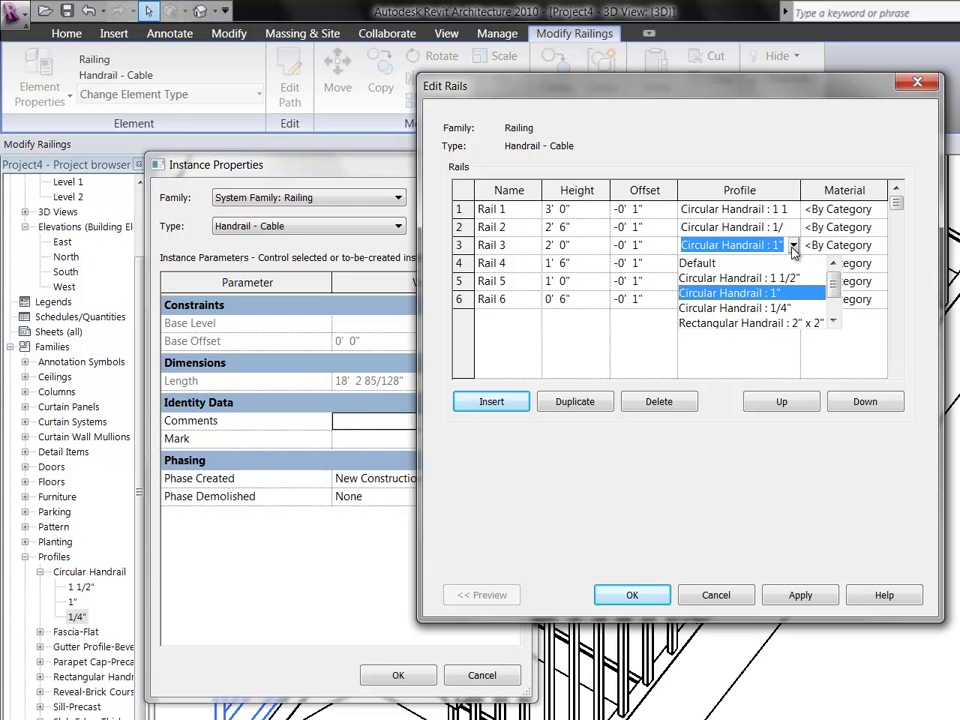
click(718, 309)
Set Rails 4, 5 and 6 to the Circular Handrail : 1/4" profile as well
click(790, 266)
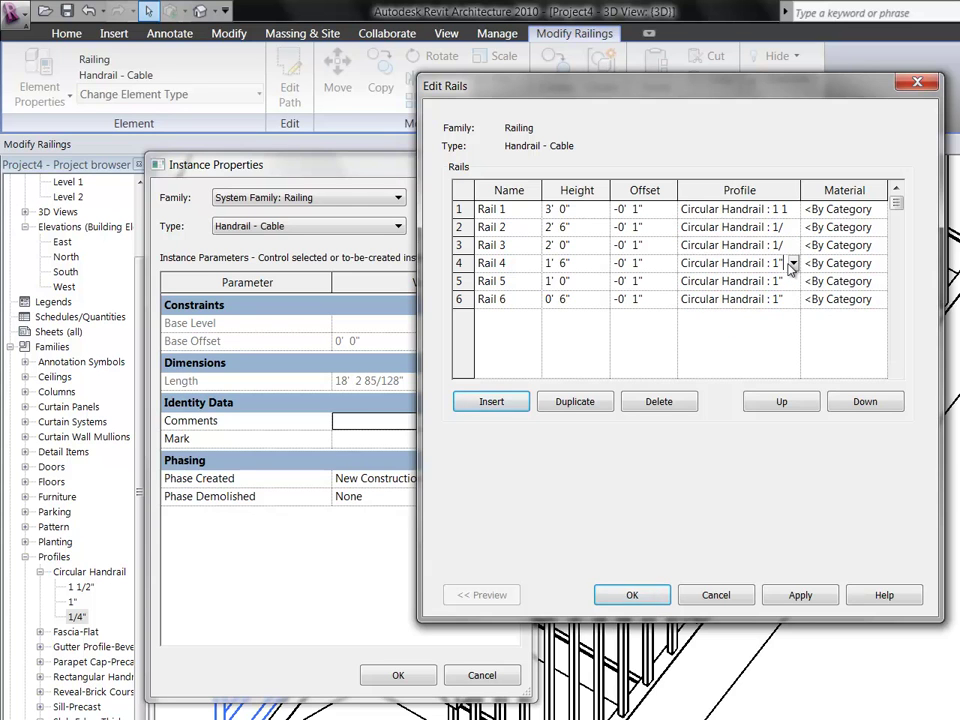
click(793, 263)
click(790, 326)
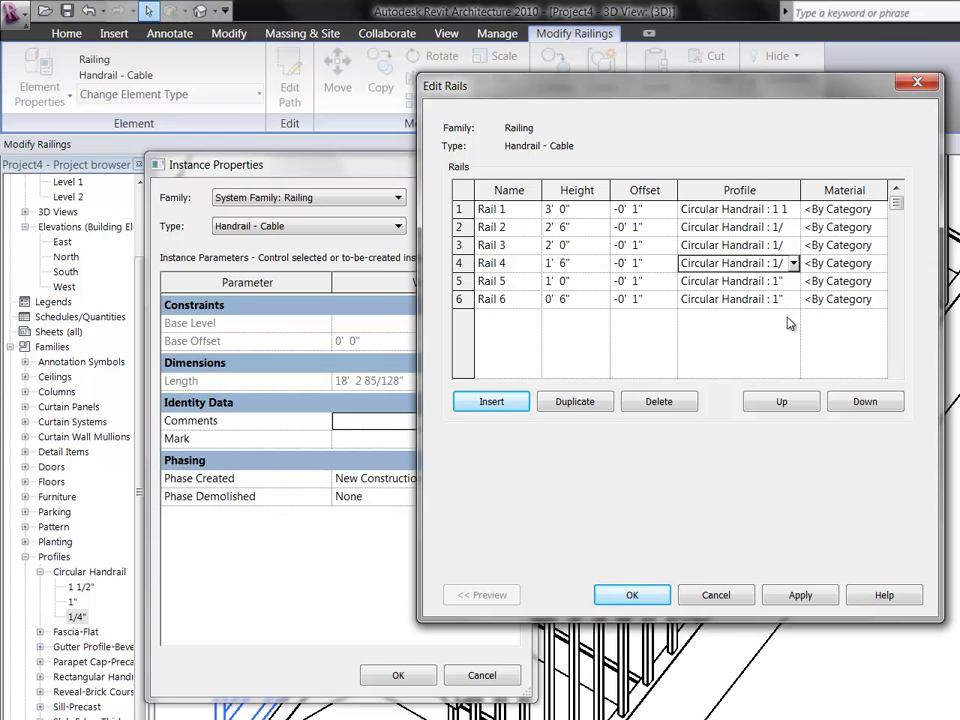
click(740, 281)
click(793, 281)
click(790, 345)
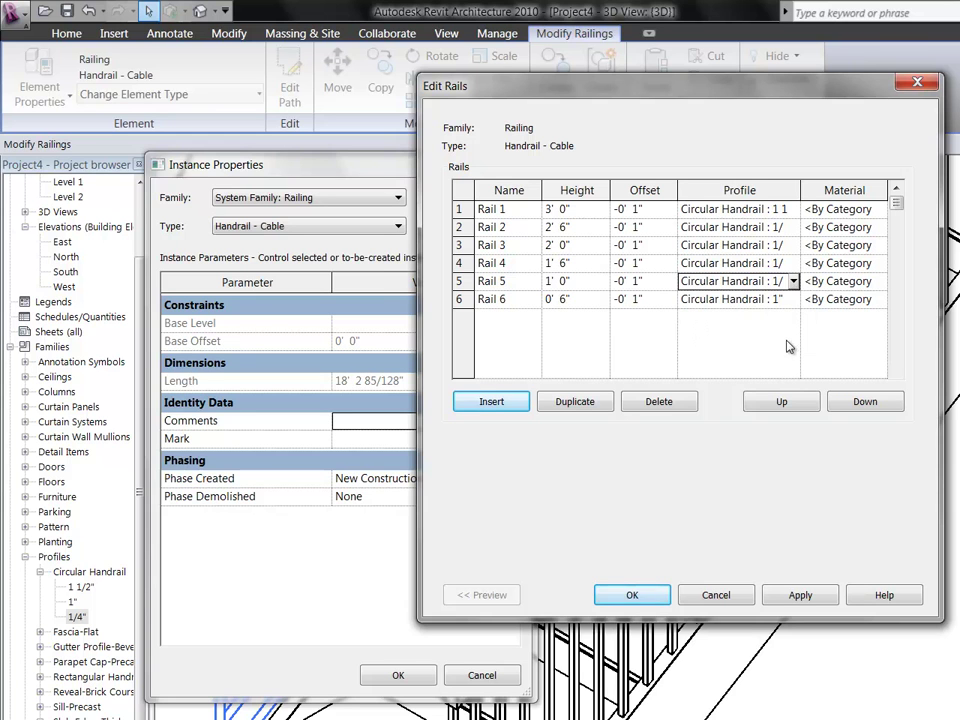
click(740, 299)
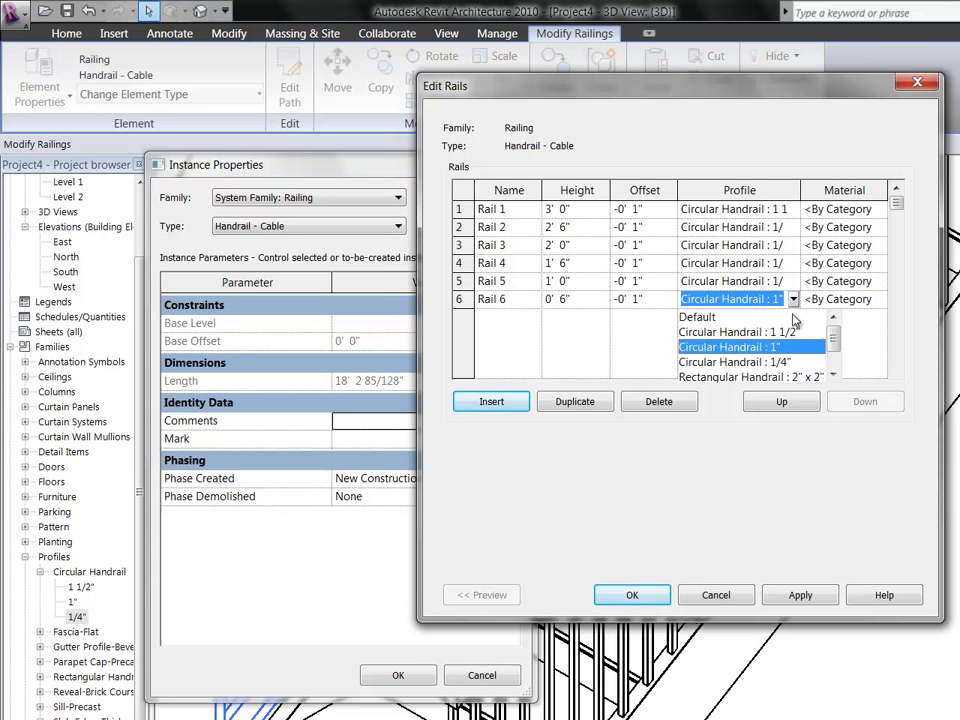
click(775, 362)
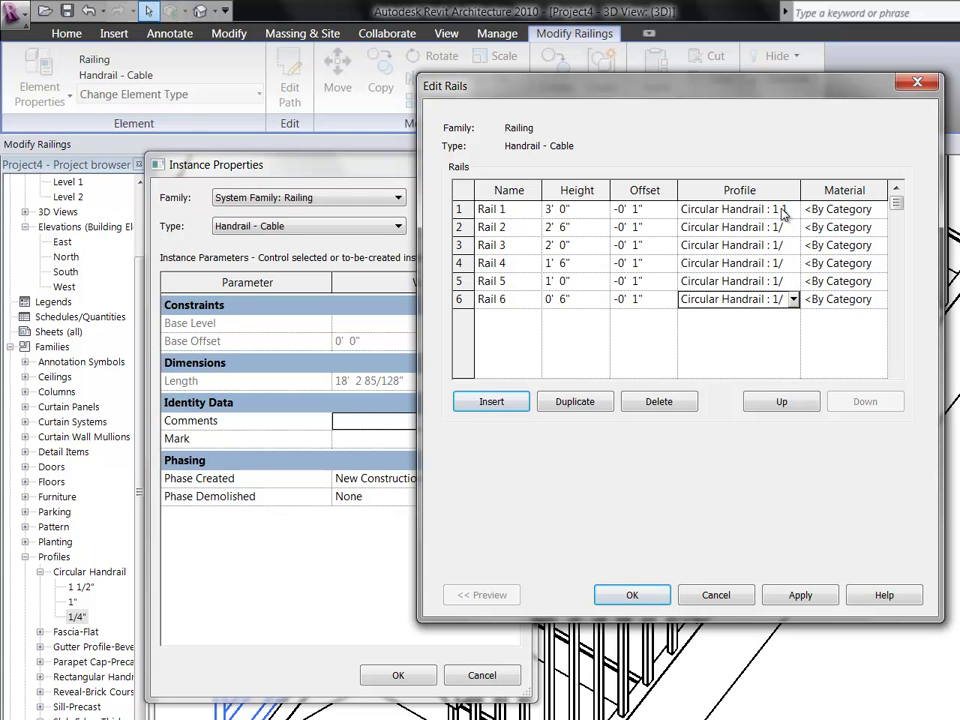
click(842, 208)
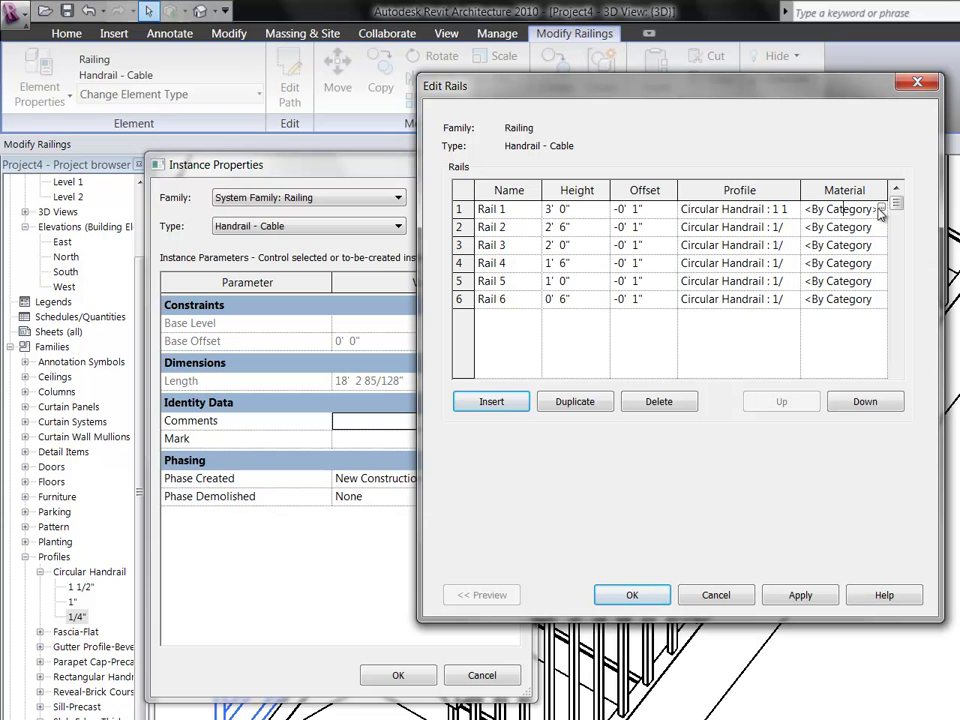
Assign the Wood - Cherry material to Rail 1 and confirm the Edit Rails dialog
click(880, 210)
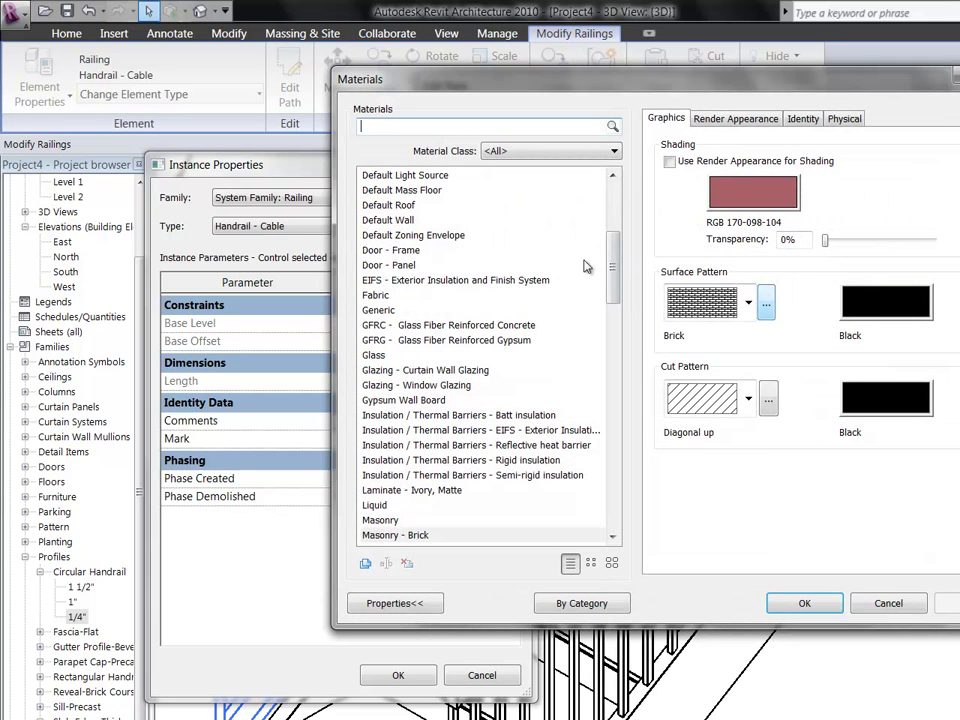
drag(617, 262, 606, 551)
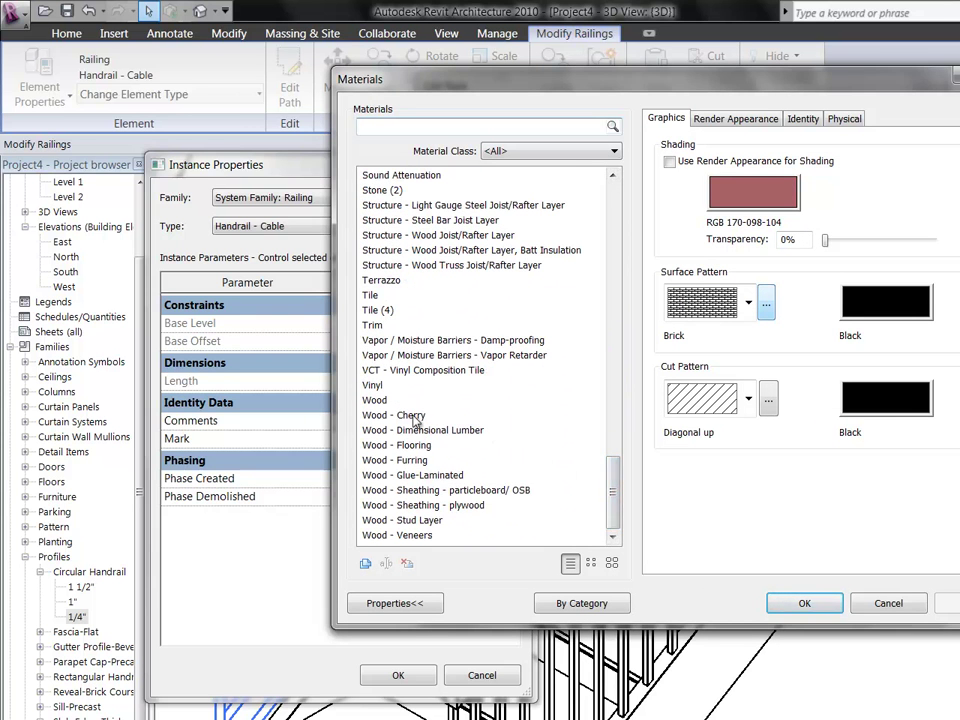
click(460, 415)
click(804, 603)
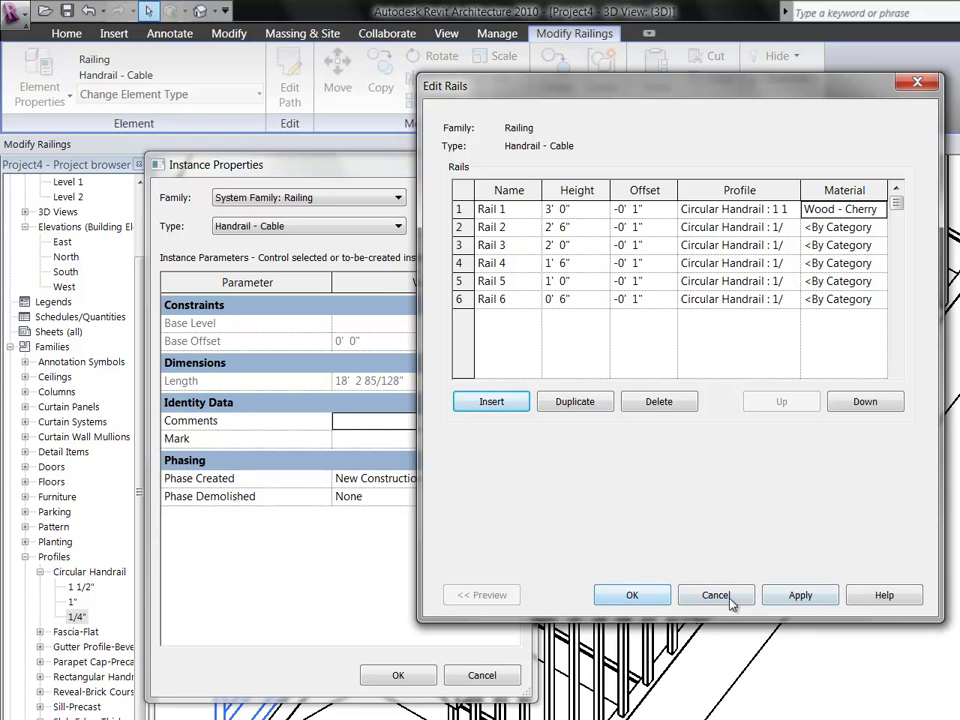
click(641, 598)
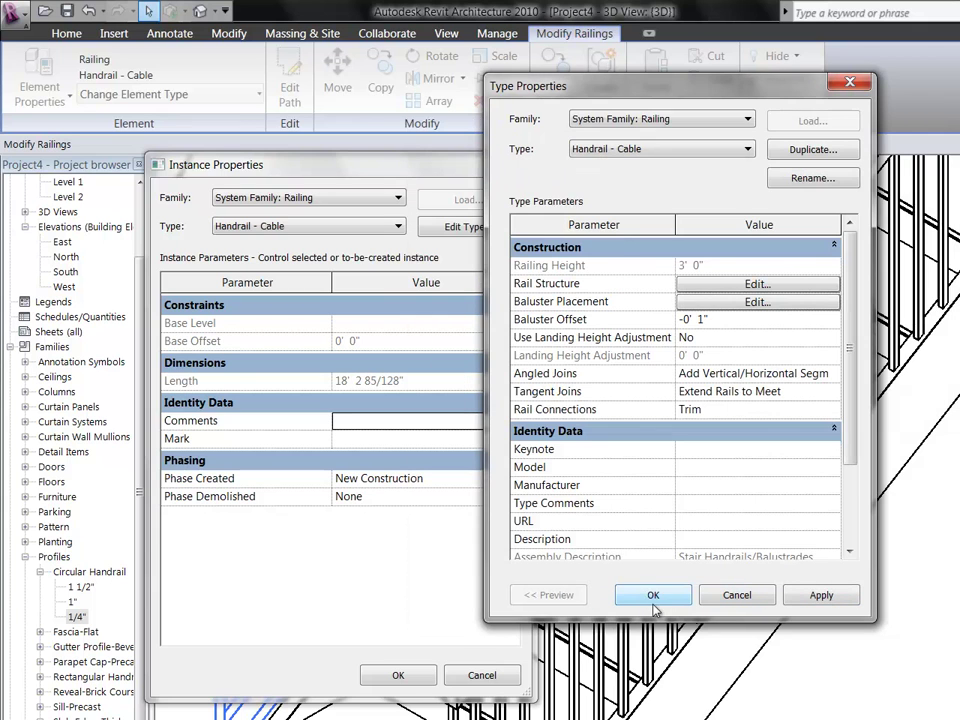
Confirm the Type and Instance Properties dialogs and clear the railing selection
click(653, 597)
click(405, 677)
click(218, 541)
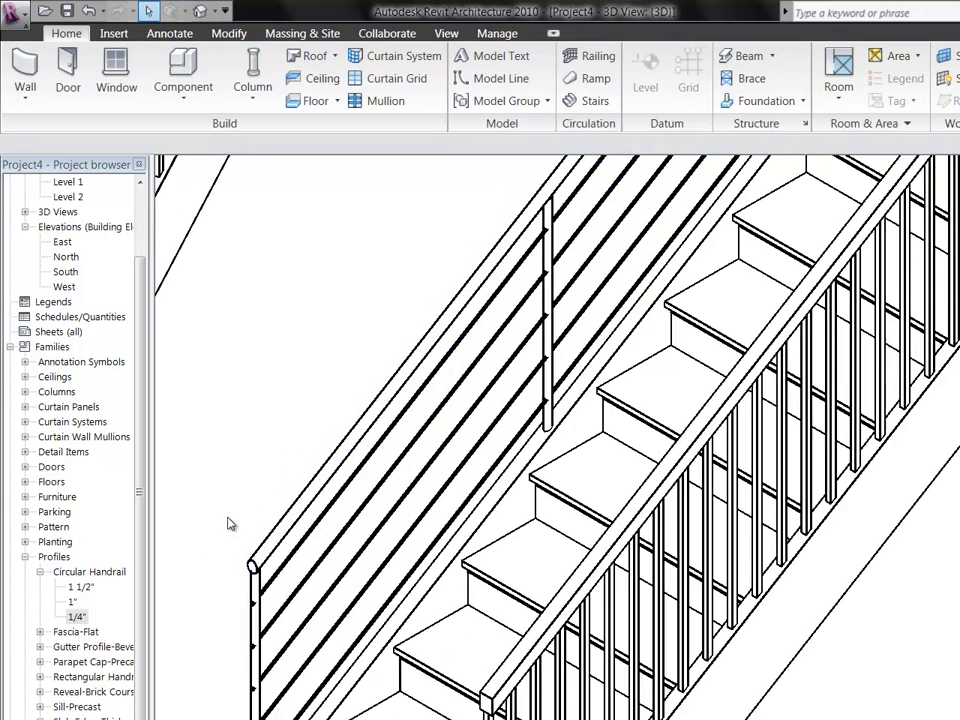
Orbit the 3D view, switch it to Shaded with SD, and zoom out
shift+middle_drag(218, 541, 255, 541)
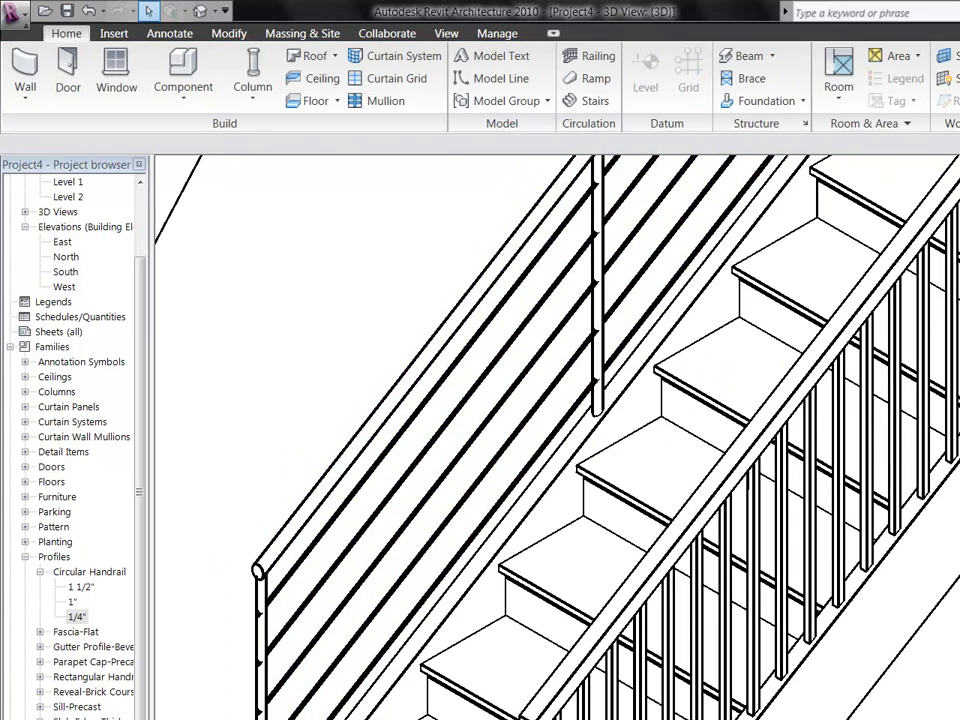
key(s)
key(d)
scroll(252, 436, down, 1)
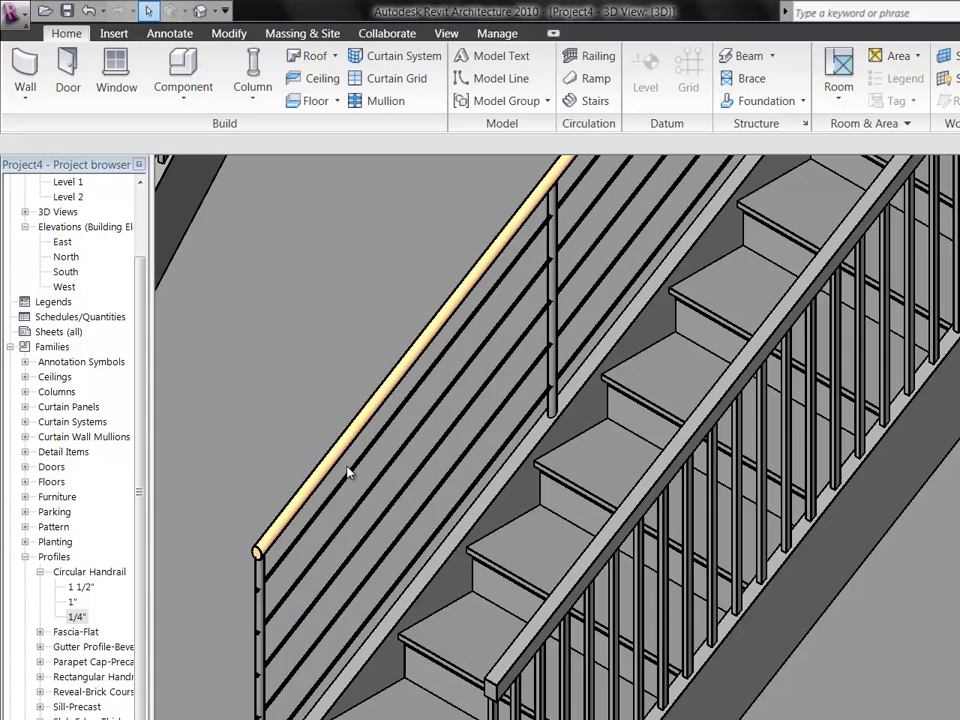
scroll(290, 450, down, 4)
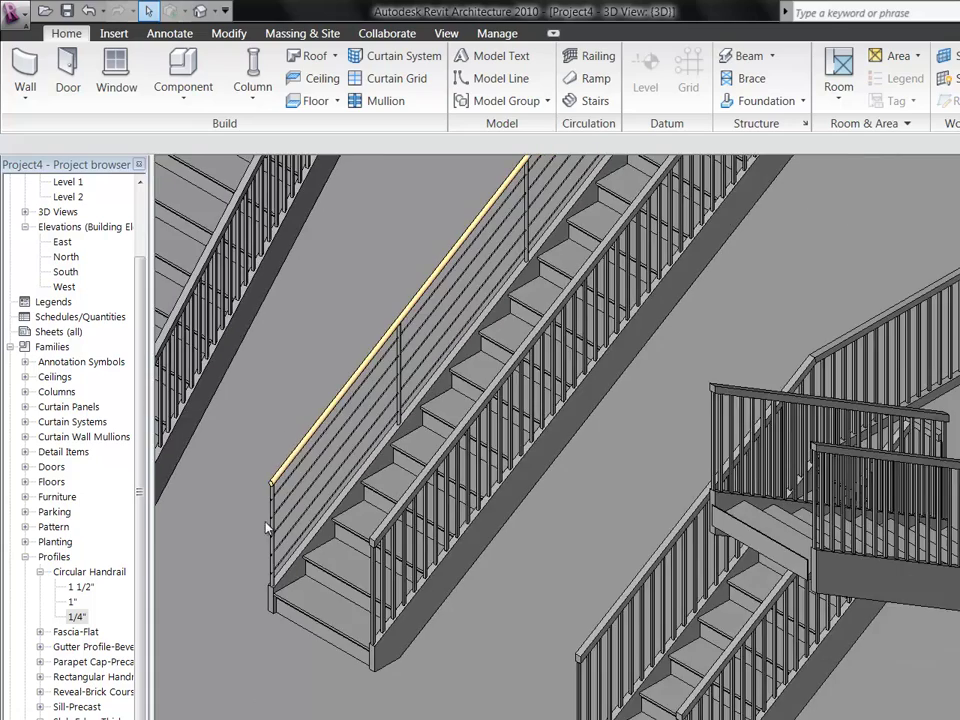
scroll(318, 658, down, 5)
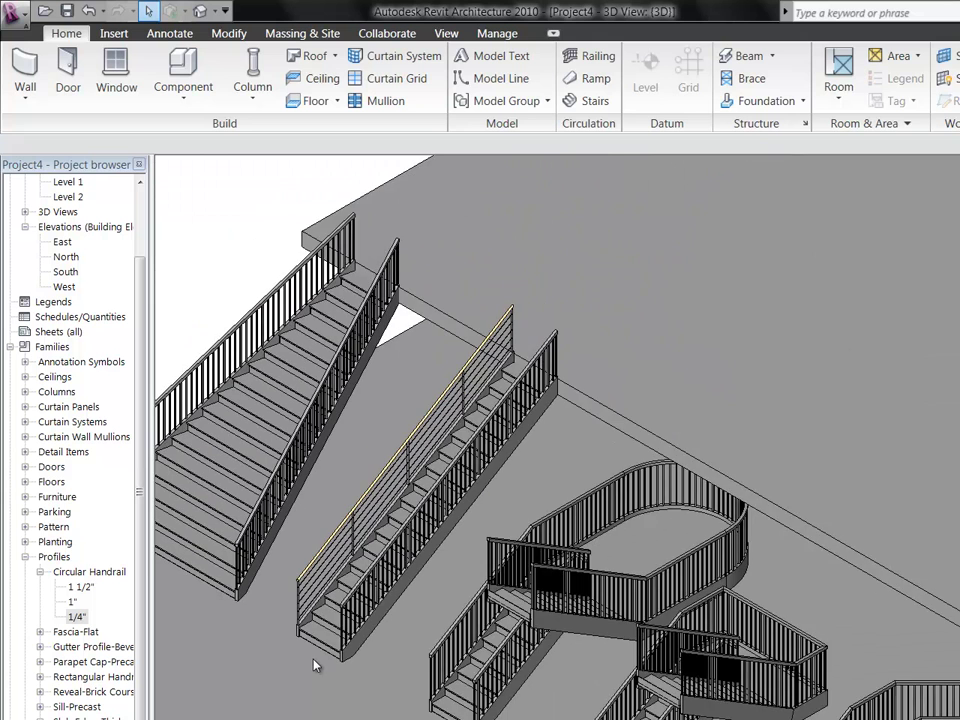
scroll(313, 665, down, 4)
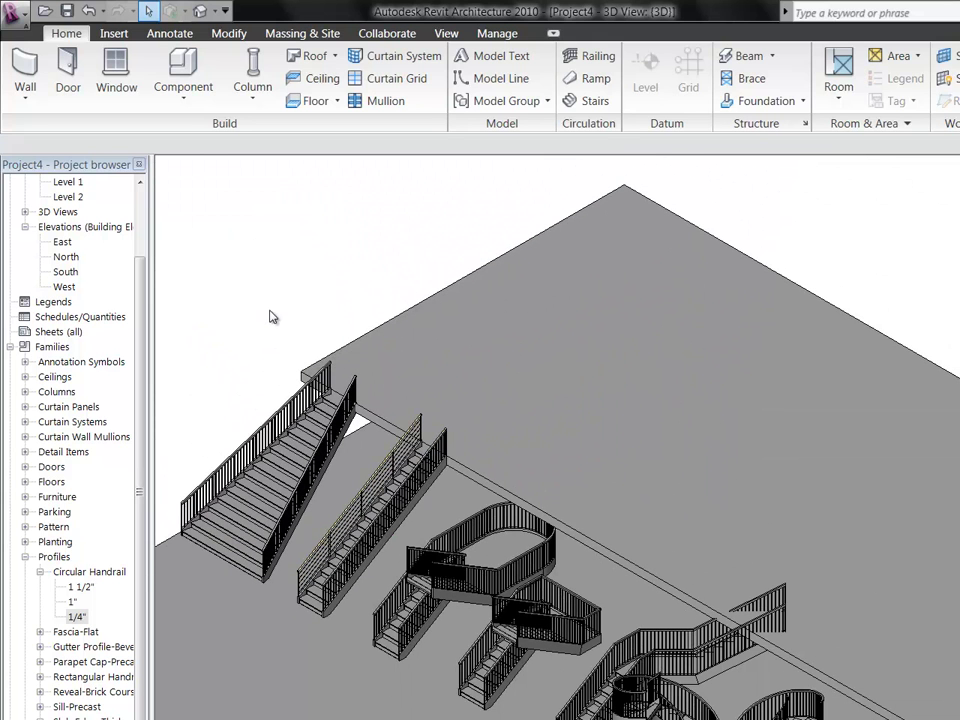